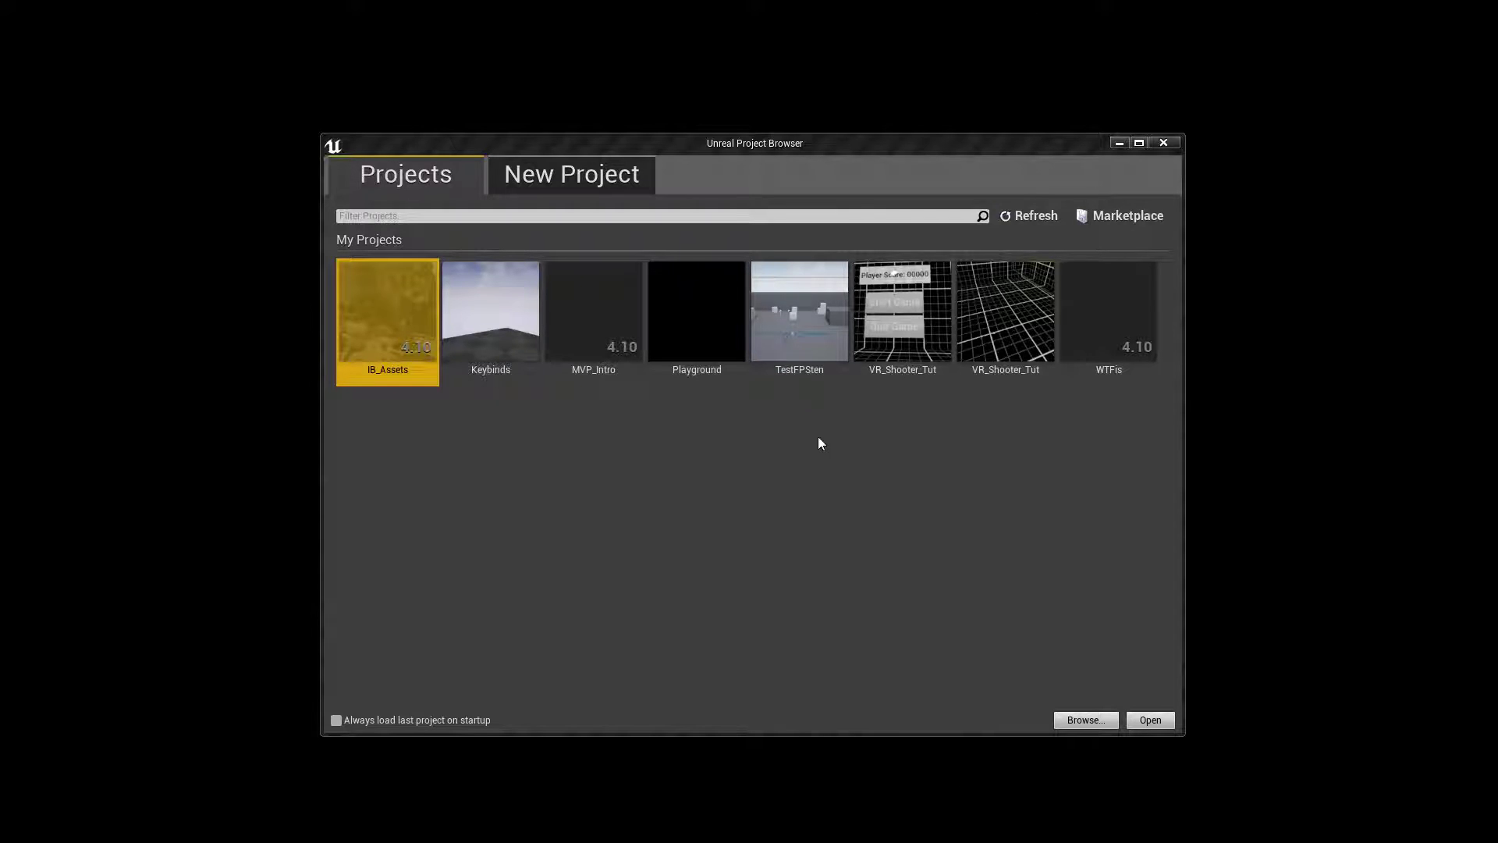
pyautogui.click(575, 182)
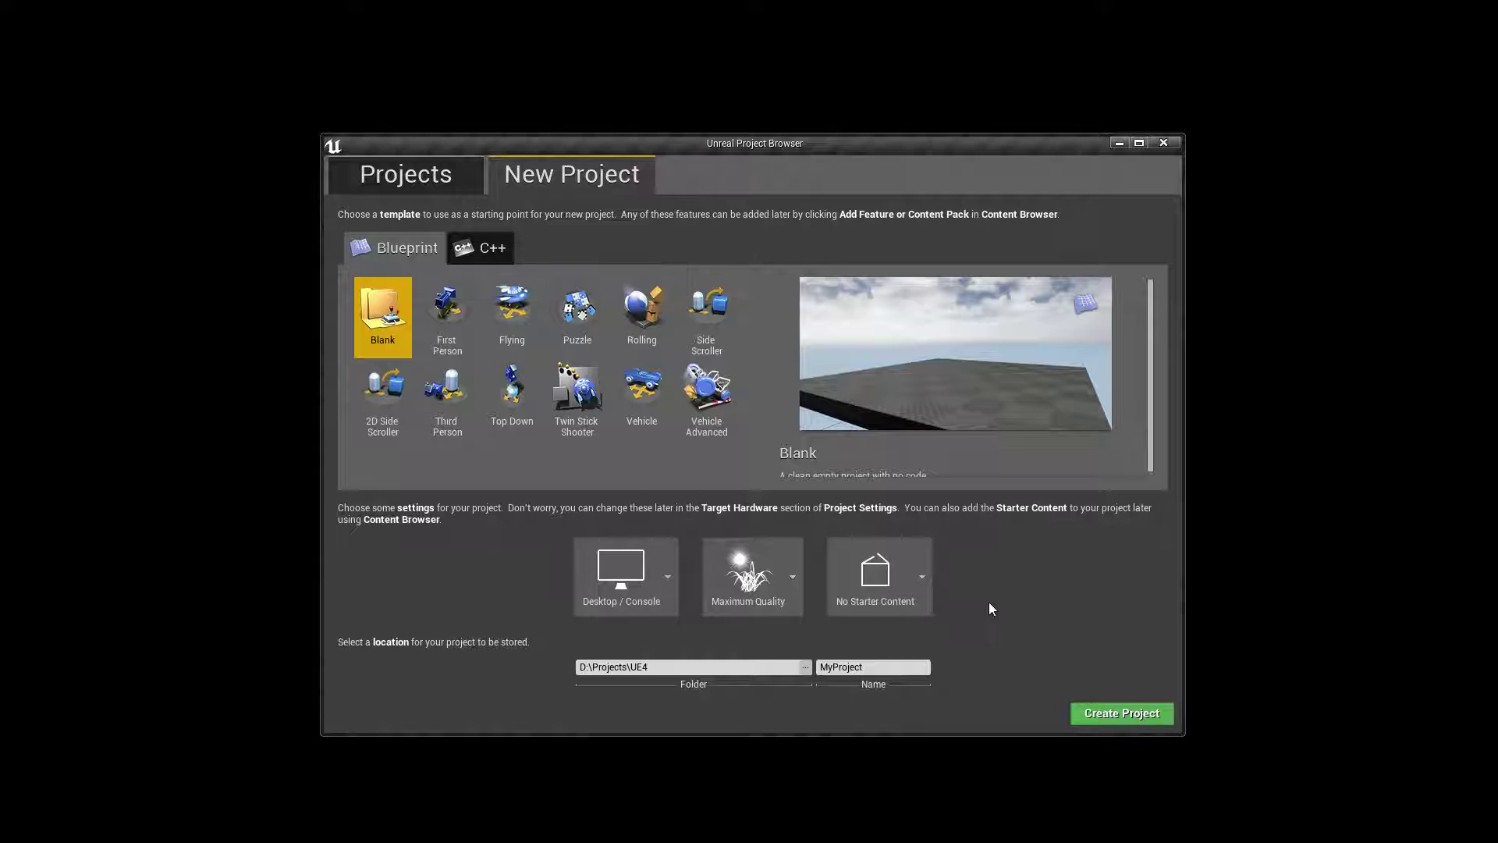
pyautogui.click(849, 560)
pyautogui.click(892, 655)
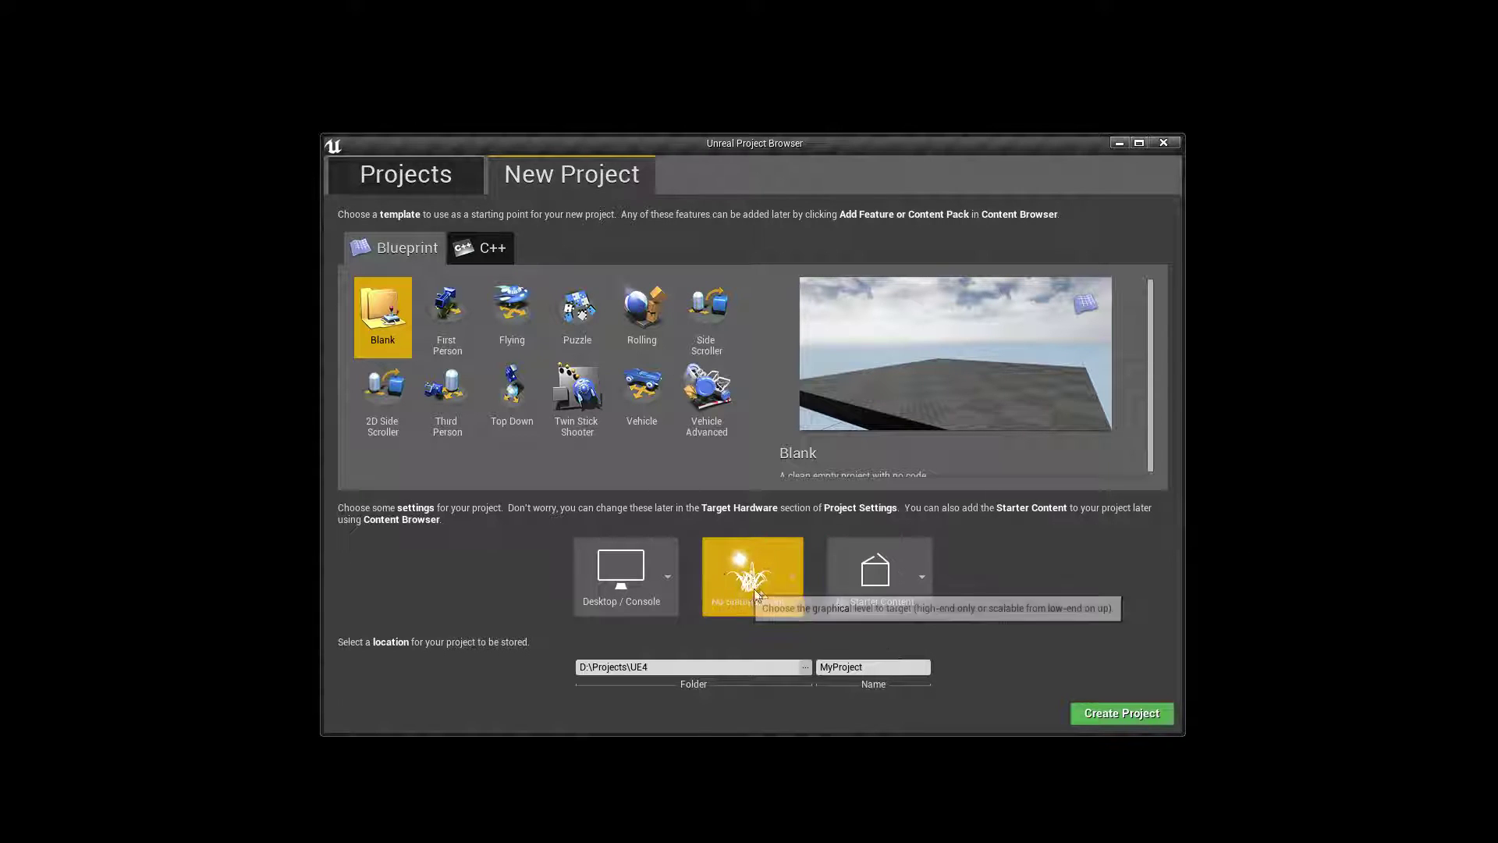
pyautogui.click(735, 574)
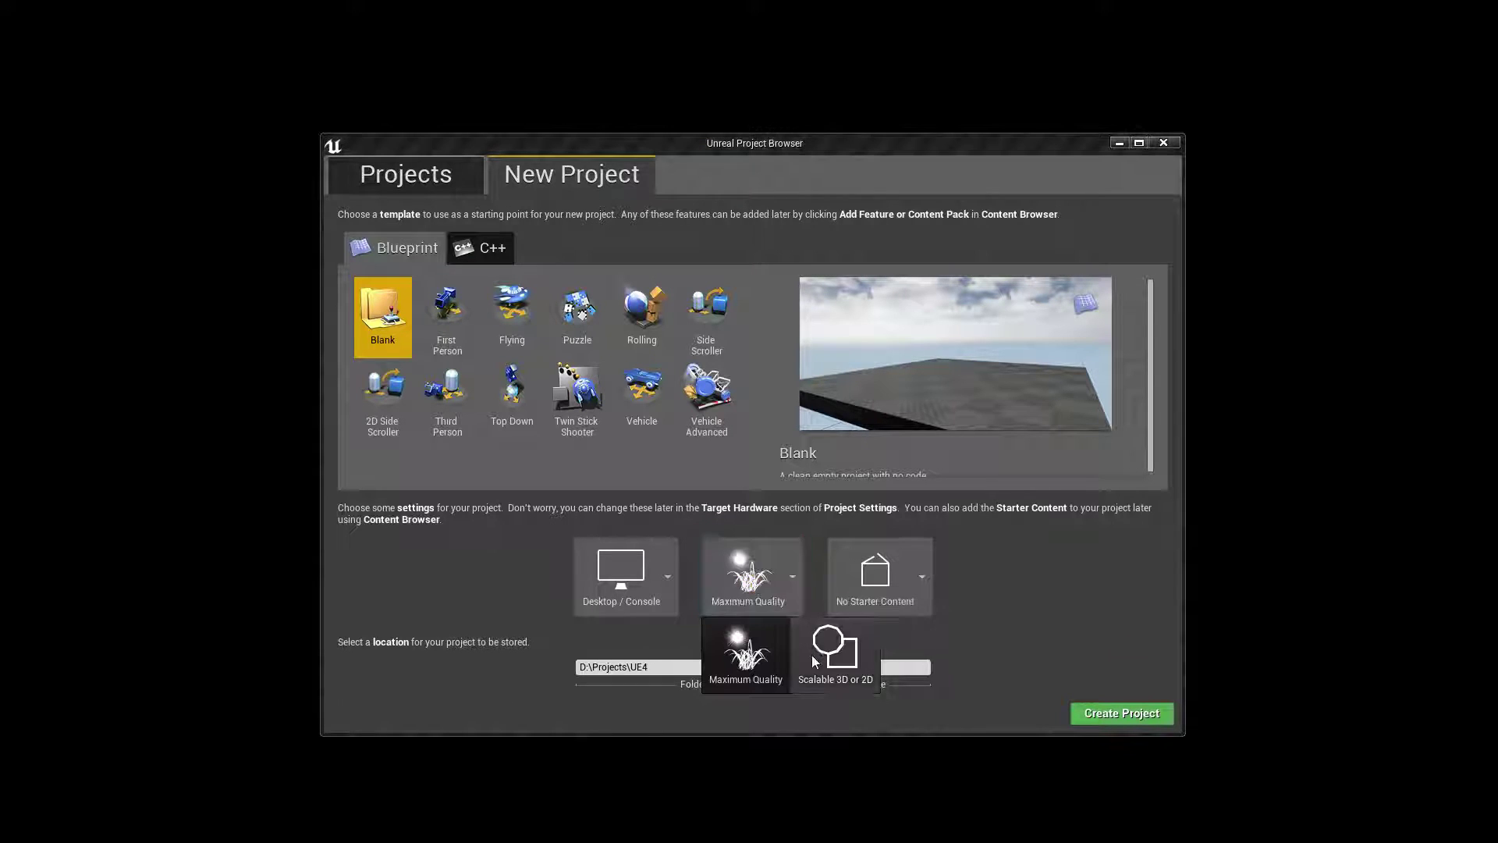
pyautogui.click(742, 567)
pyautogui.click(659, 570)
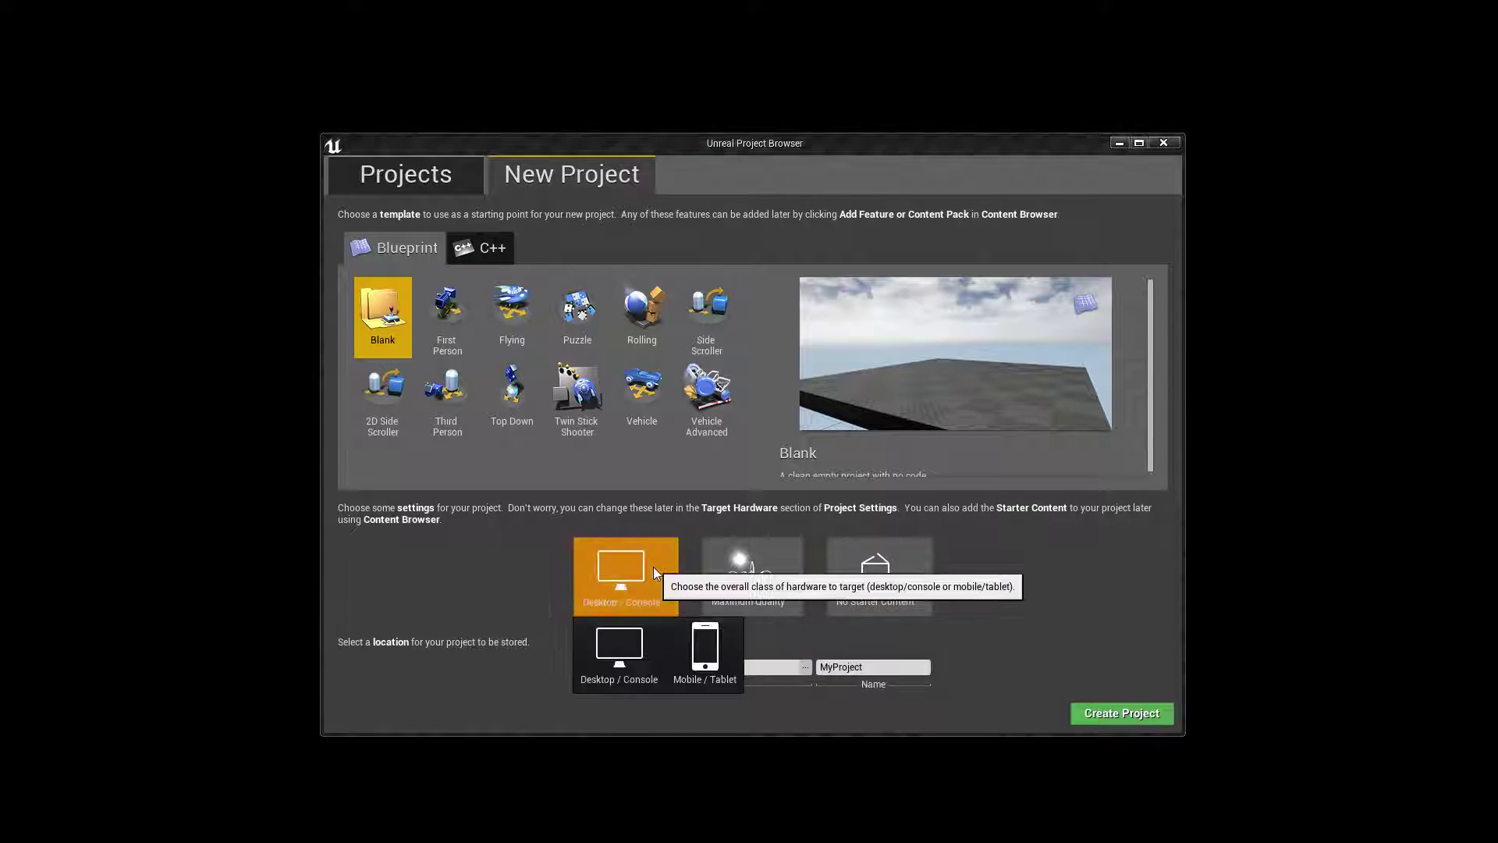
pyautogui.click(737, 573)
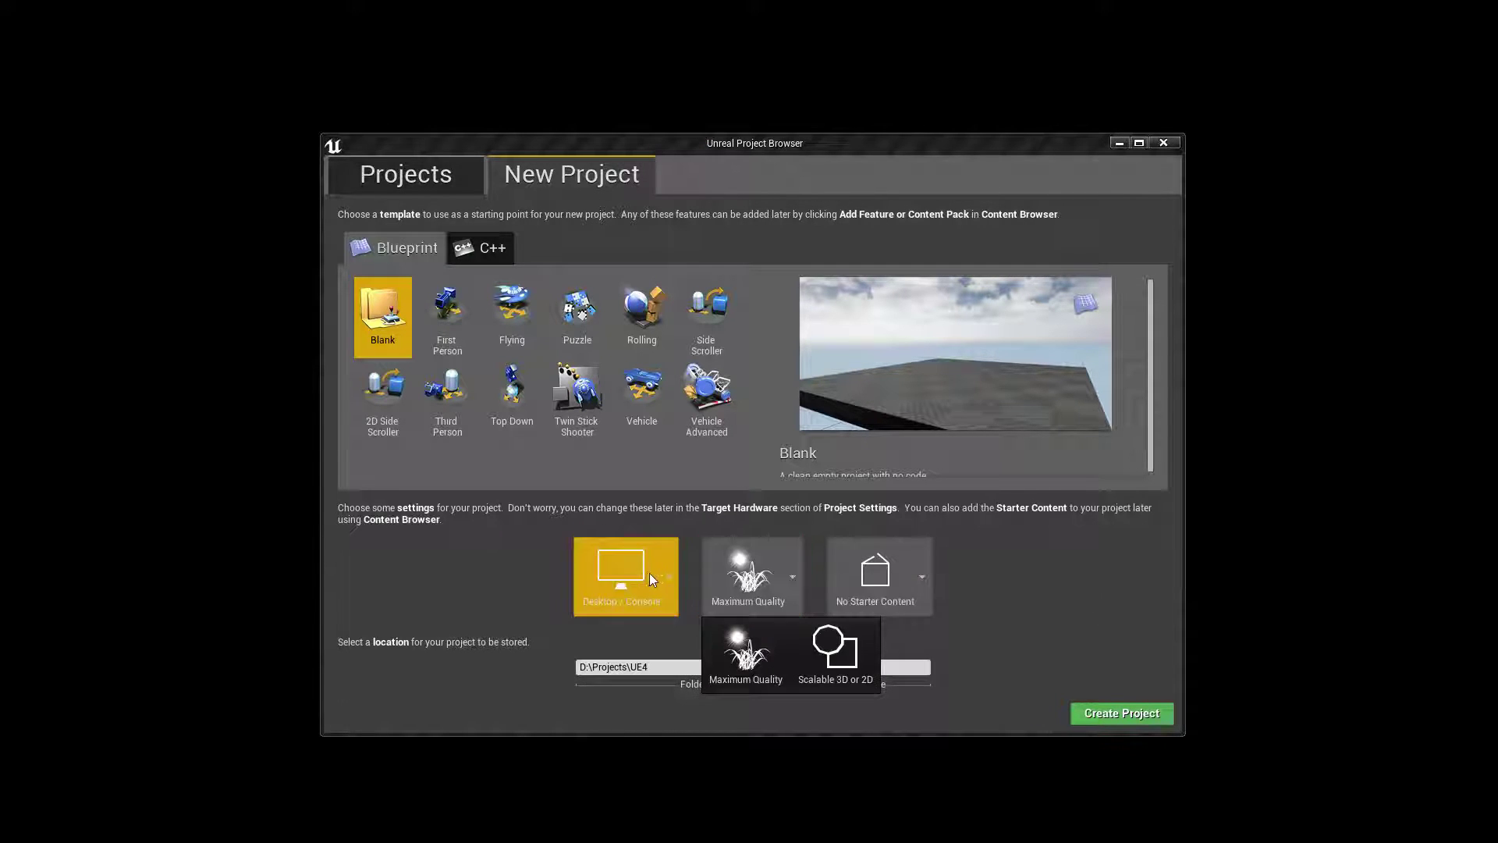
pyautogui.click(755, 560)
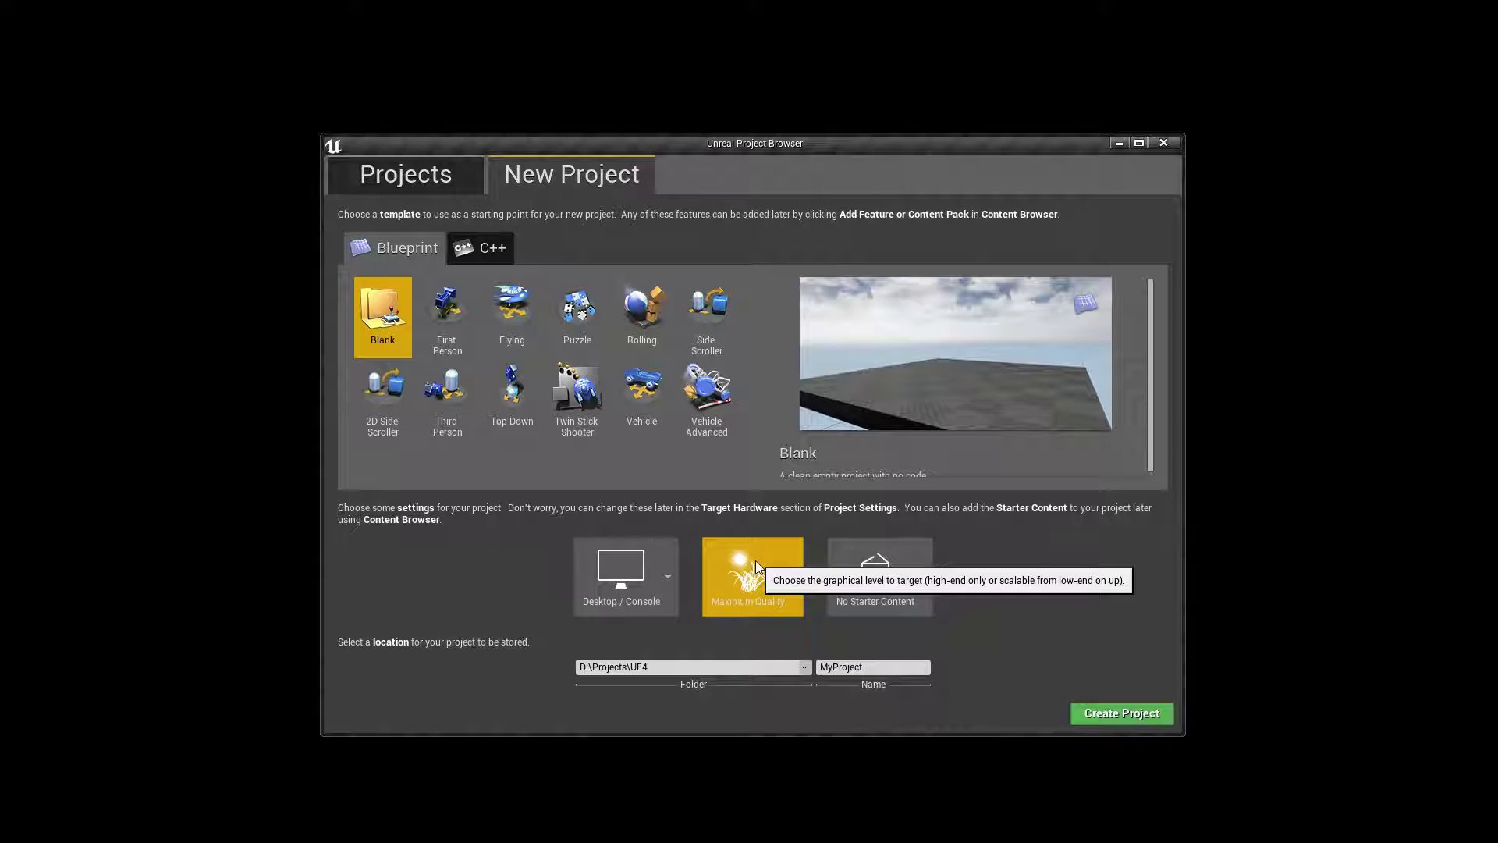
# Step: Replace the default project name with MVP_VR_SERIES for the new blank Blueprint project
pyautogui.click(869, 667)
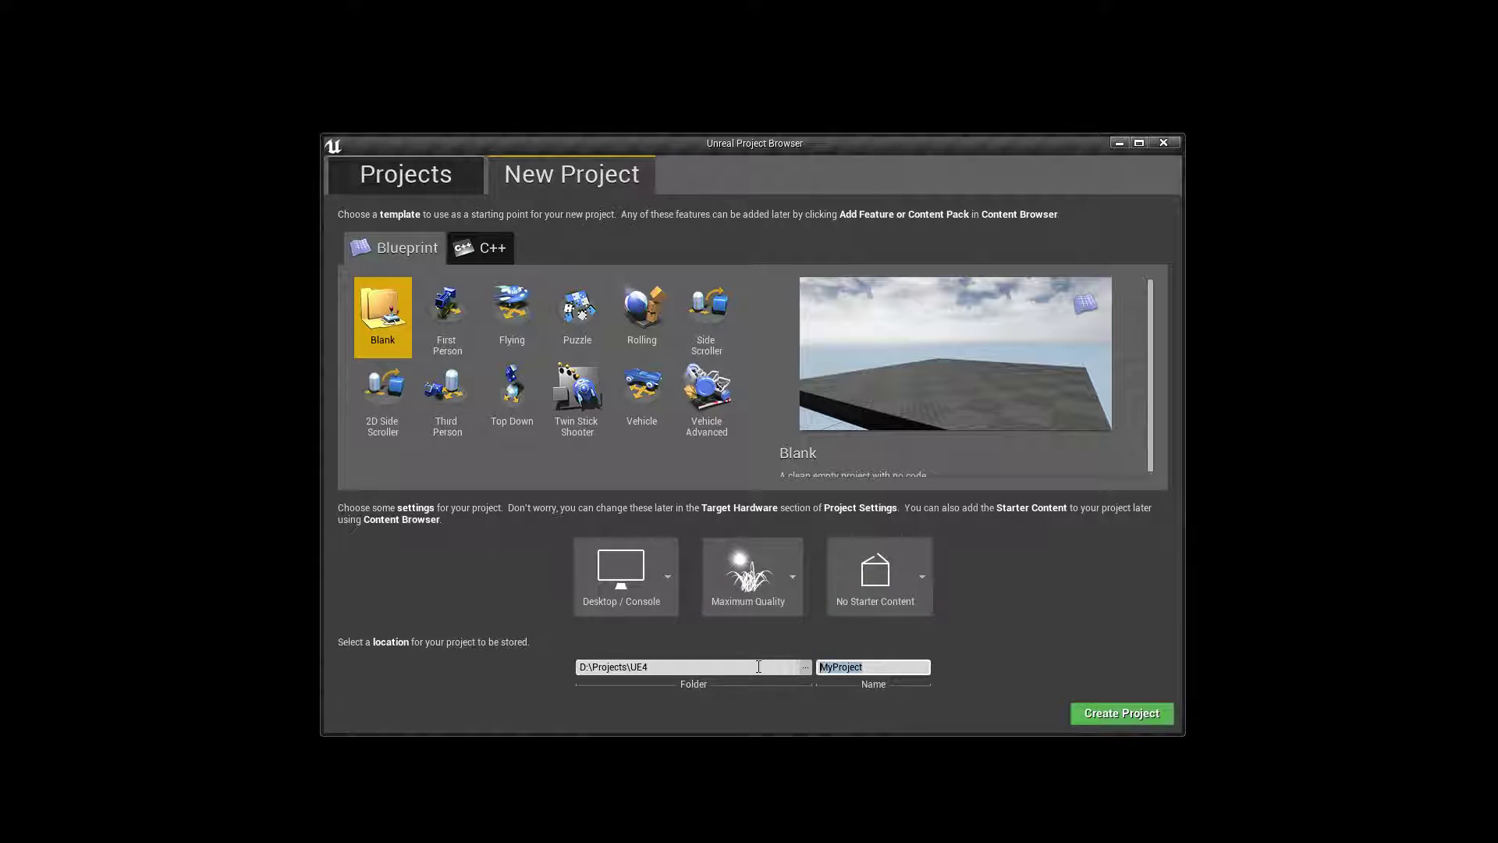
pyautogui.write('VR')
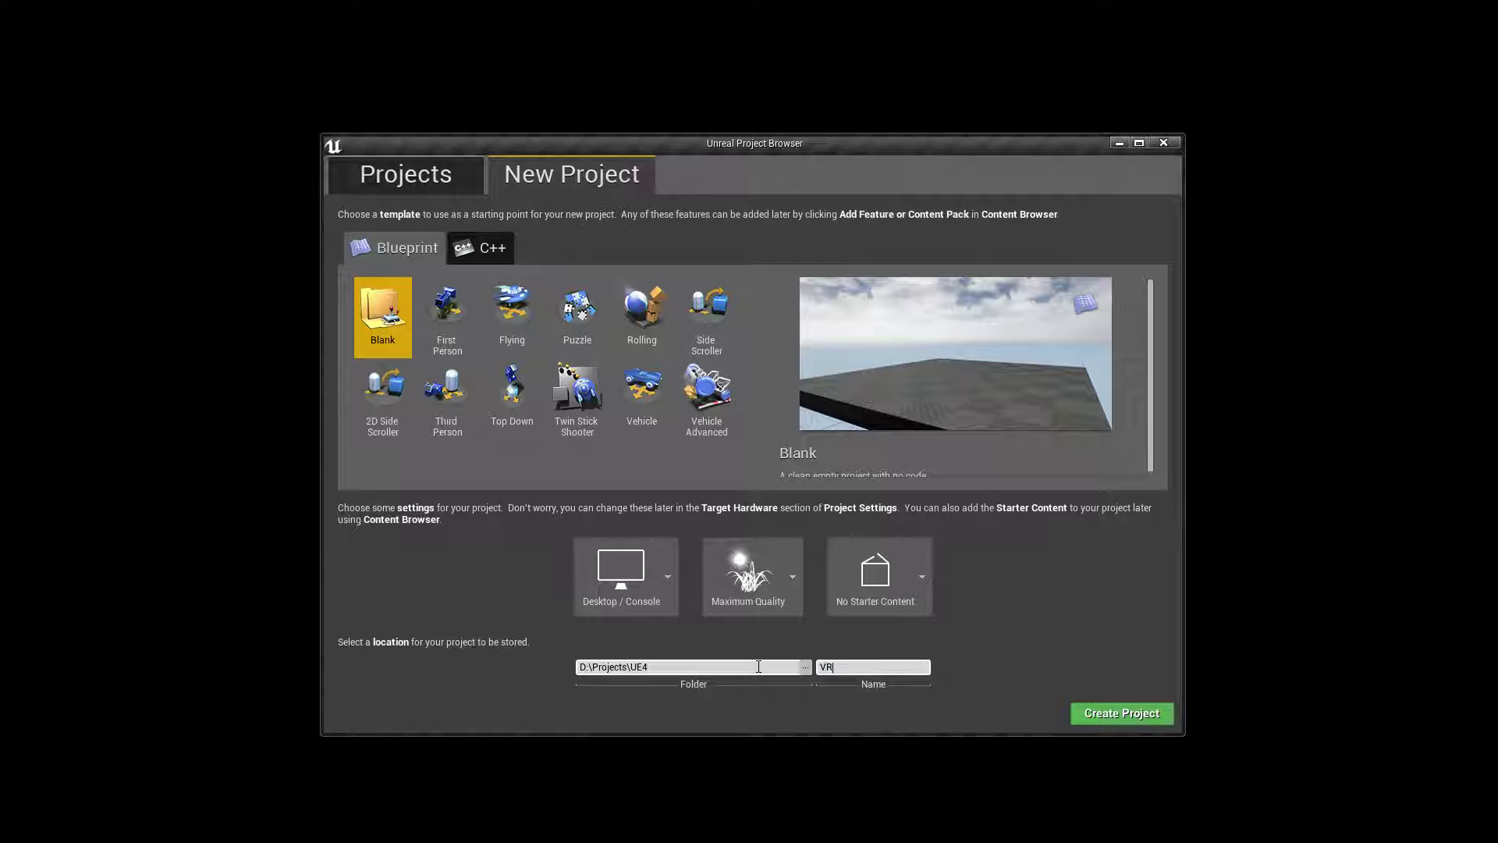
pyautogui.write('_FPS')
pyautogui.hotkey('ctrl', 'a')
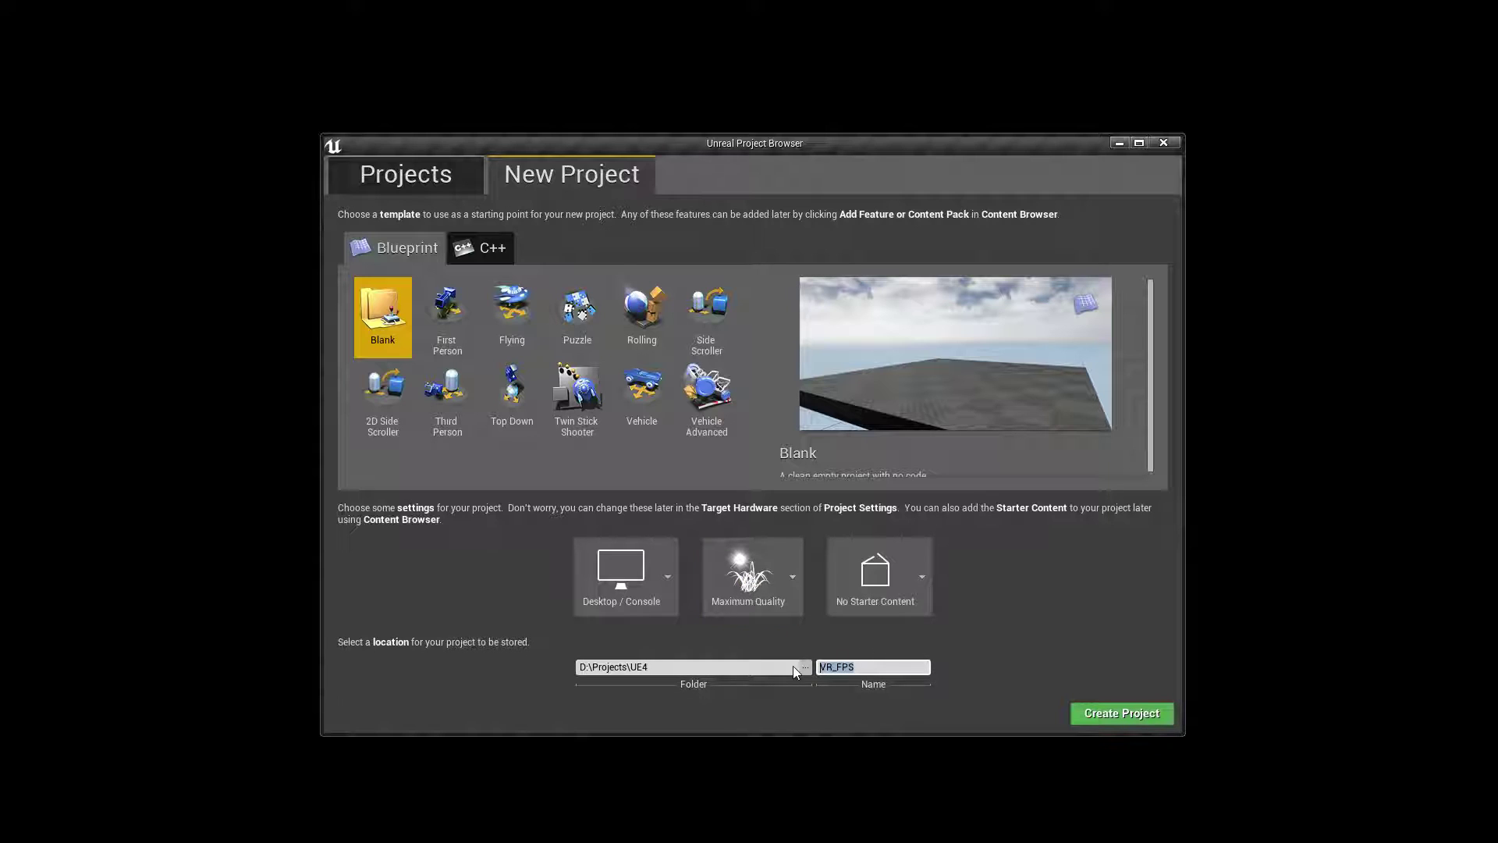
pyautogui.write('MC')
pyautogui.write('P_VR')
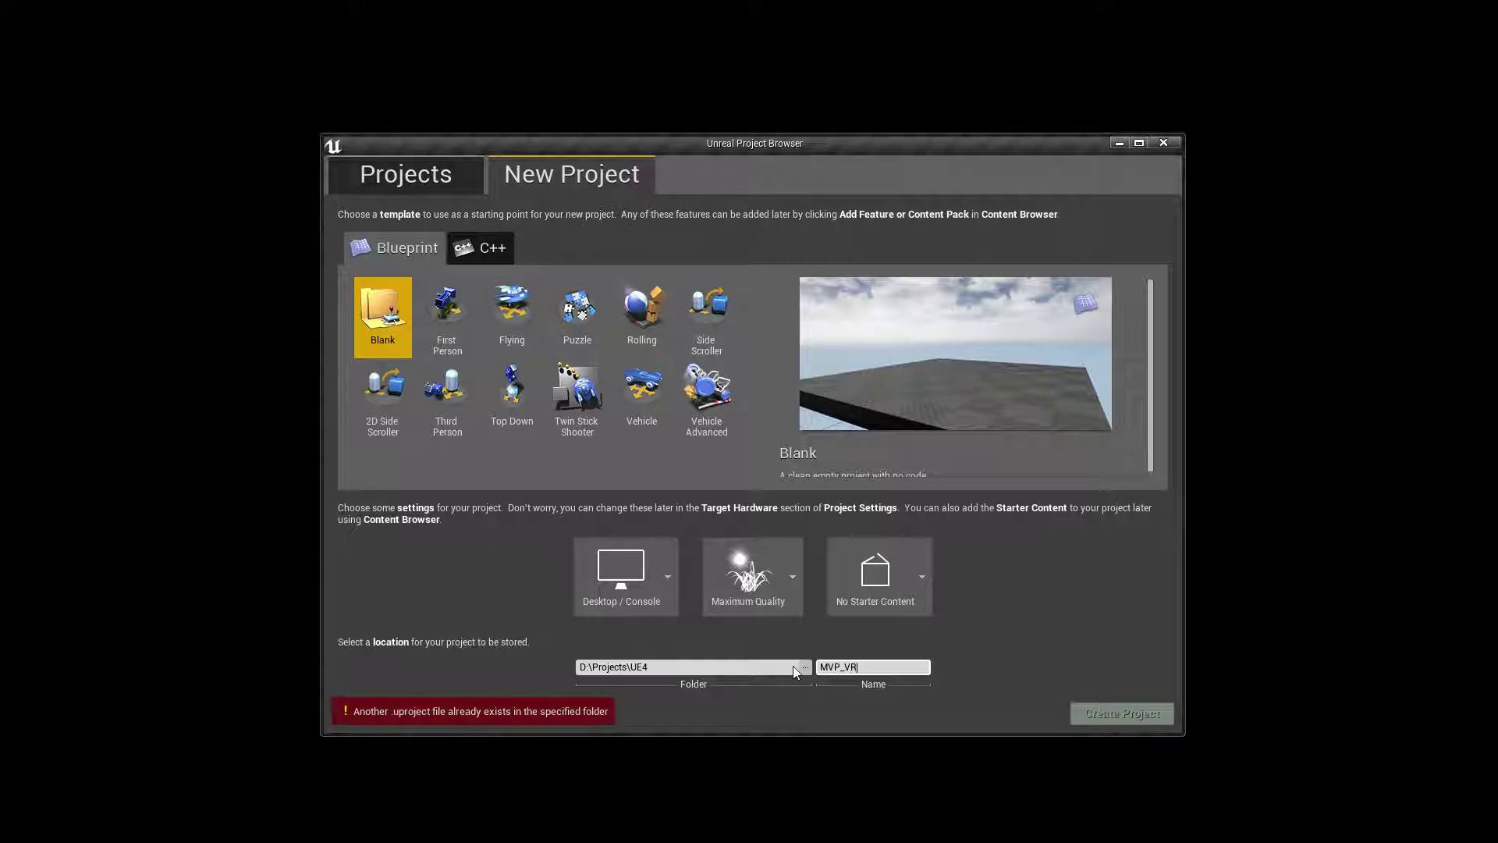
pyautogui.write('_Ser')
pyautogui.press('BackSpace')
pyautogui.press('BackSpace')
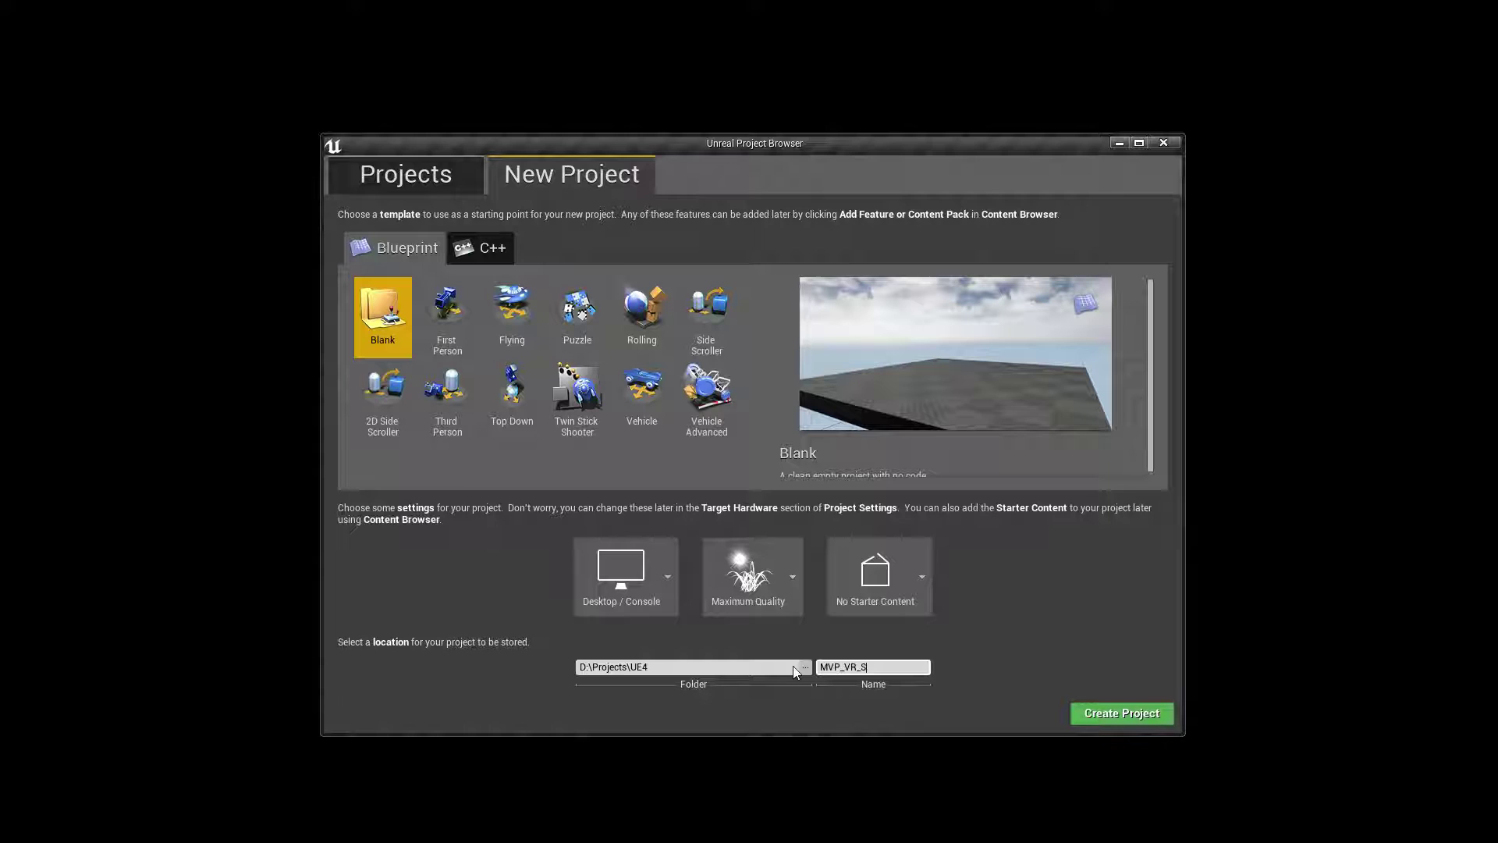
pyautogui.write('ERIES')
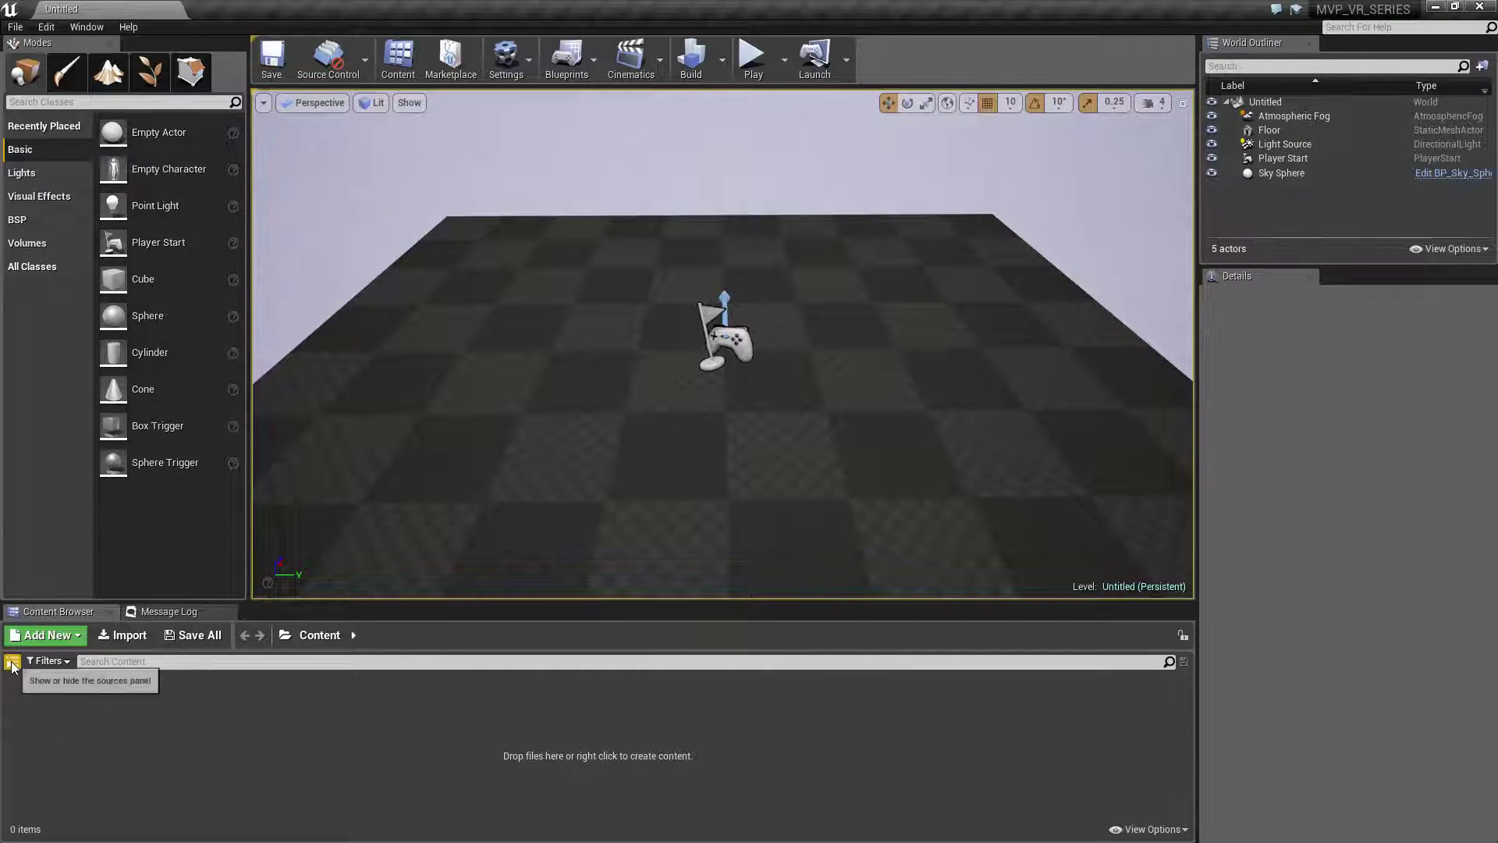
# Step: Show the folder tree and create a Blueprints folder under Content
pyautogui.click(12, 663)
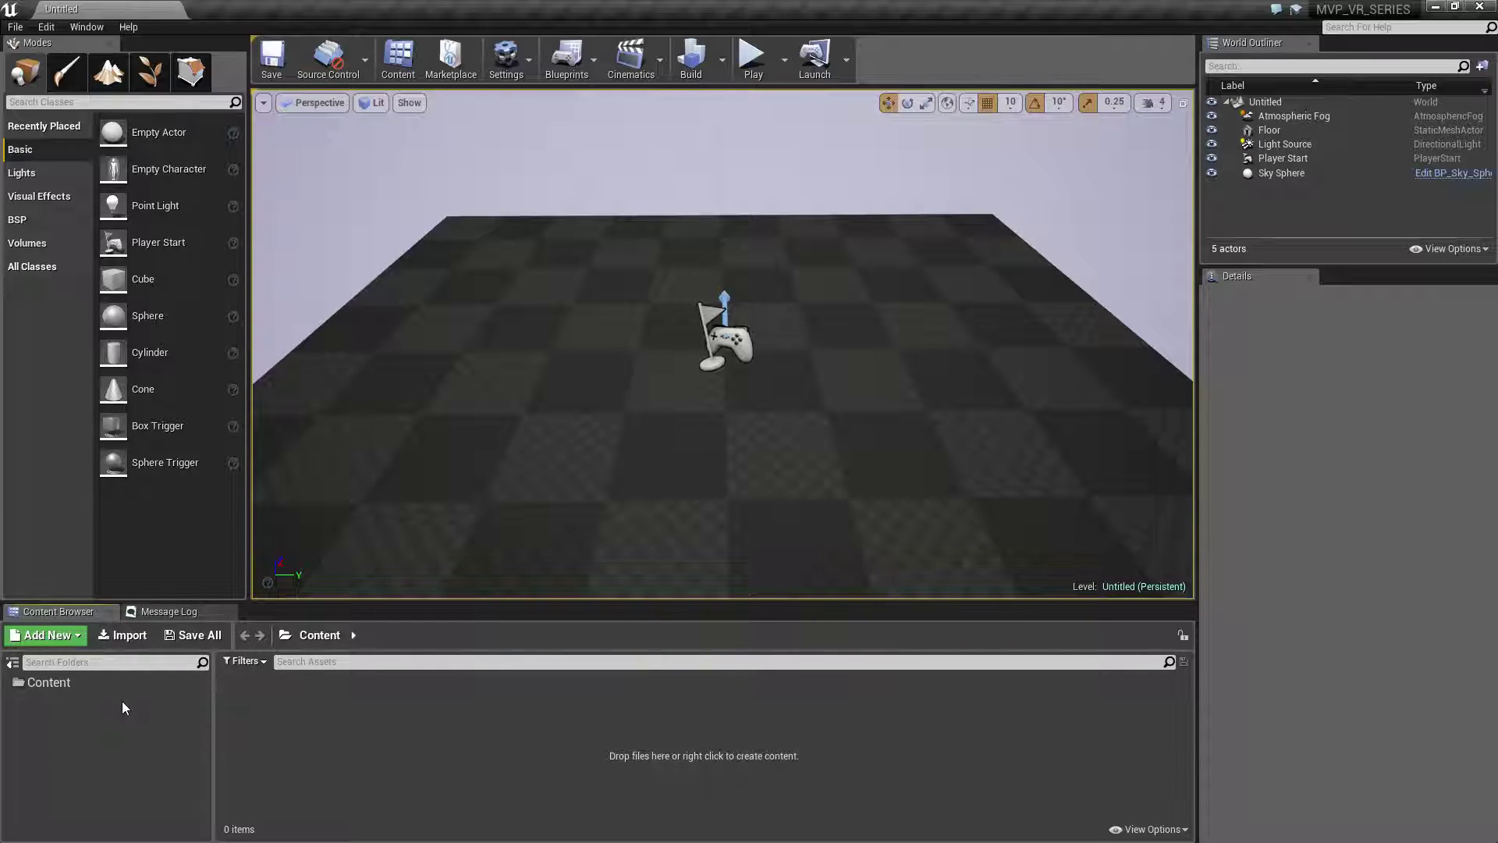
pyautogui.click(48, 682)
pyautogui.click(47, 634)
pyautogui.click(73, 228)
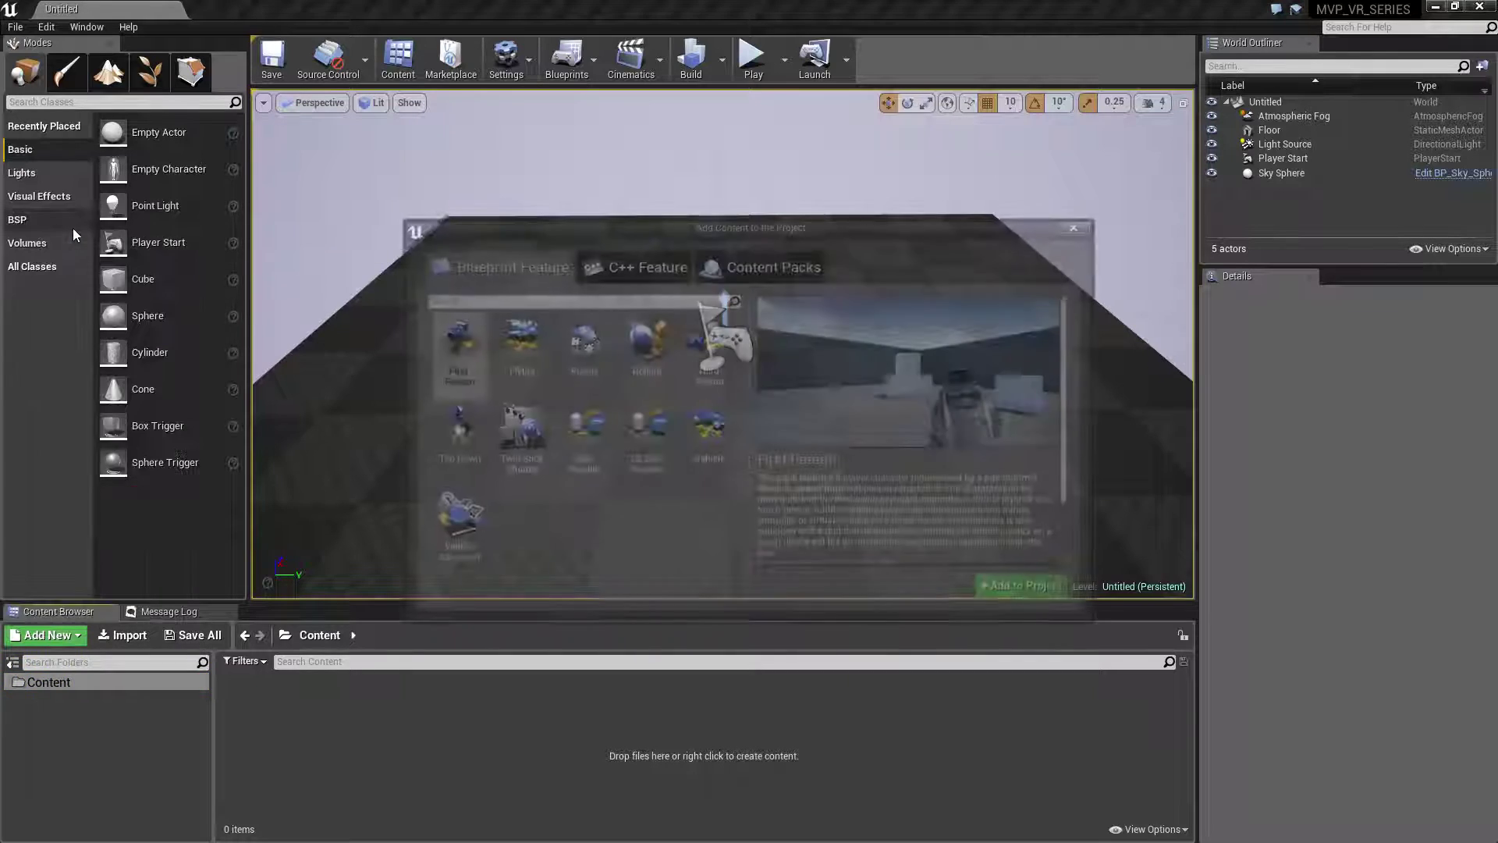
pyautogui.click(1081, 223)
pyautogui.click(46, 635)
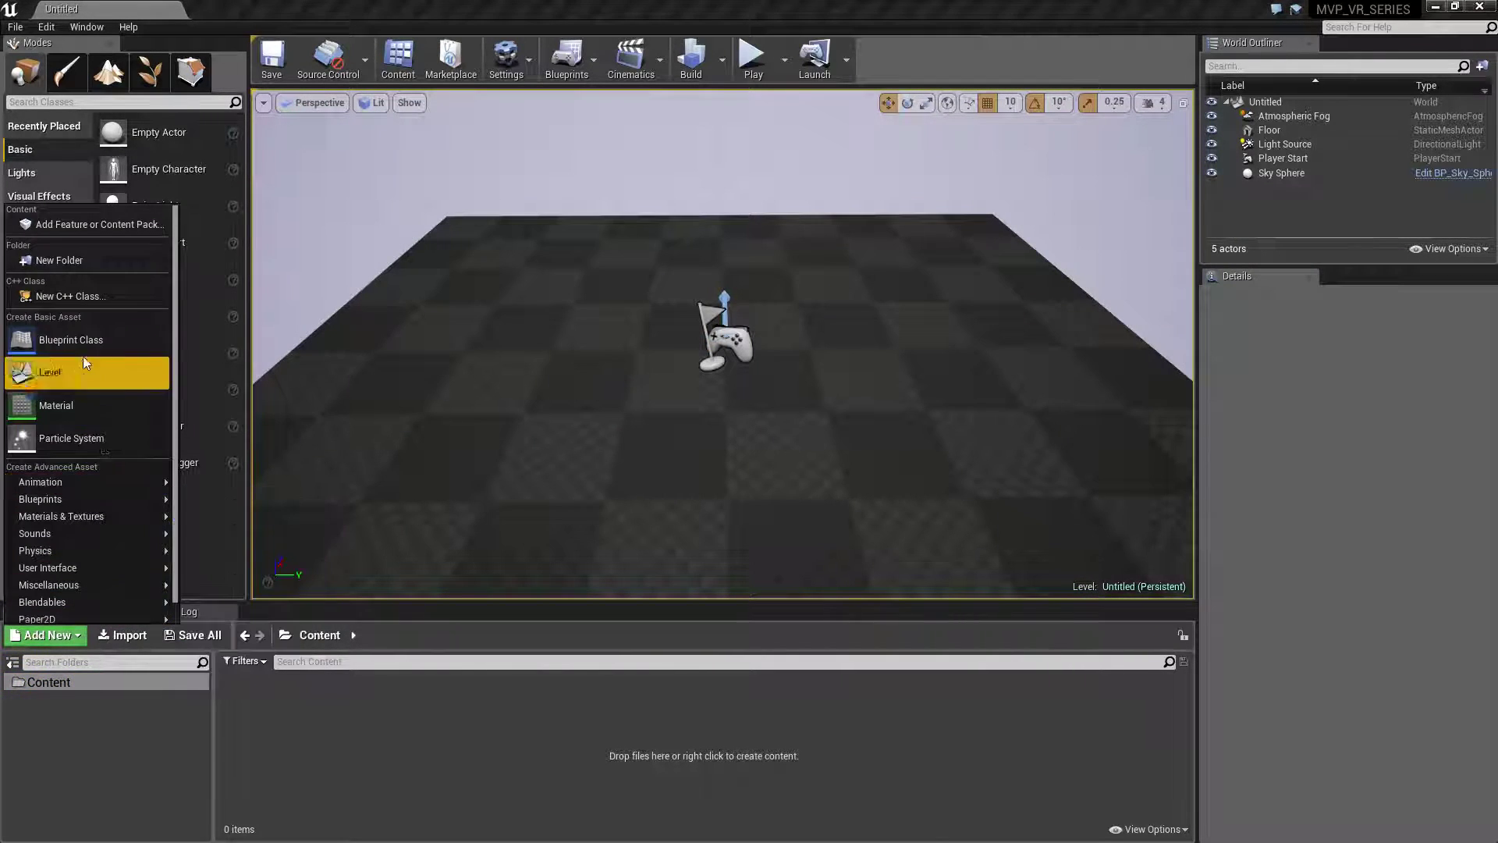
pyautogui.click(68, 263)
pyautogui.write('Blueprints')
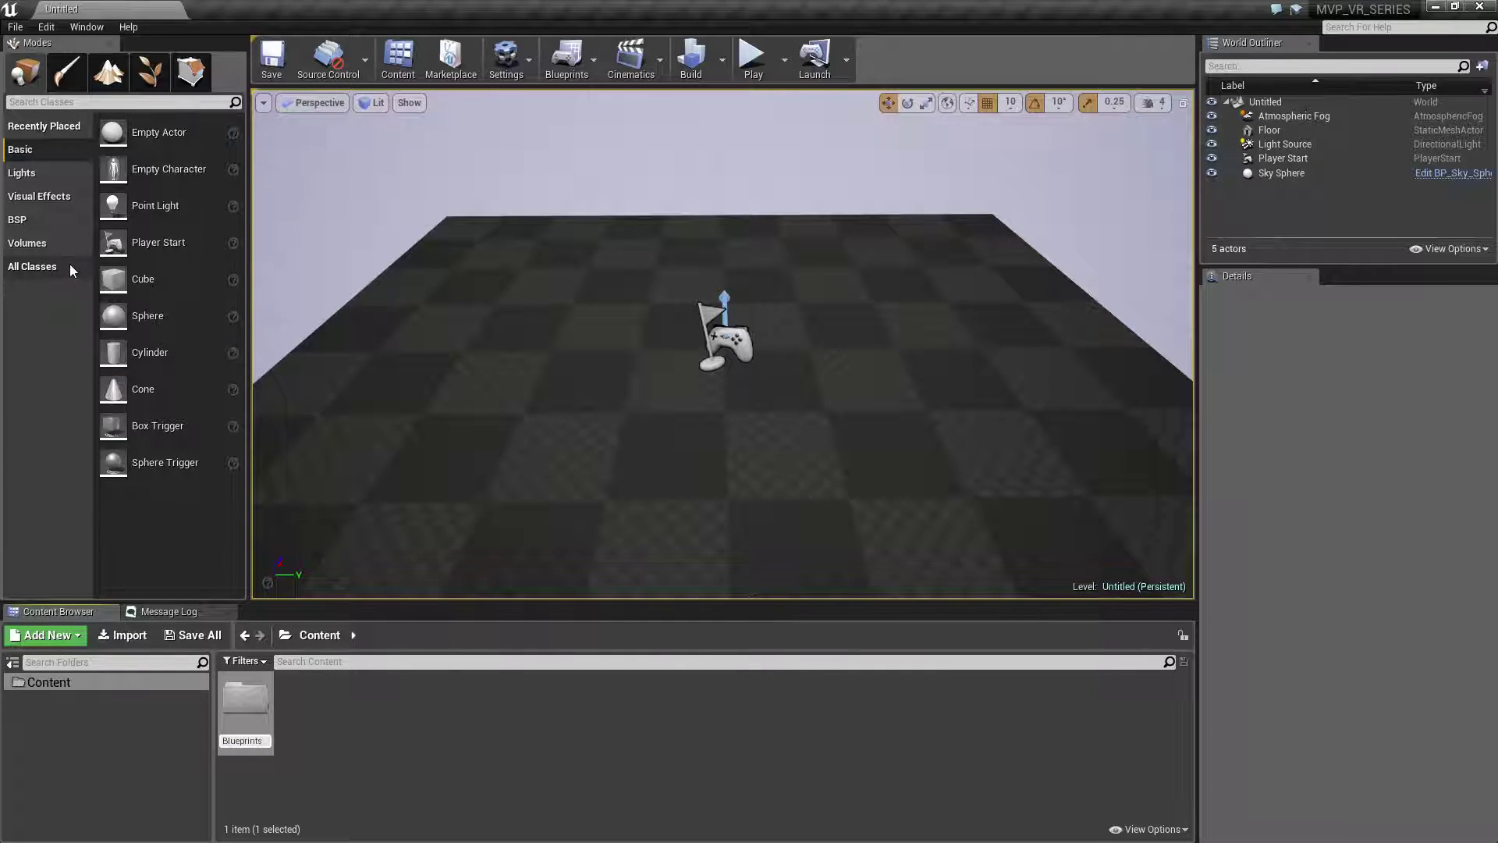
pyautogui.press('Return')
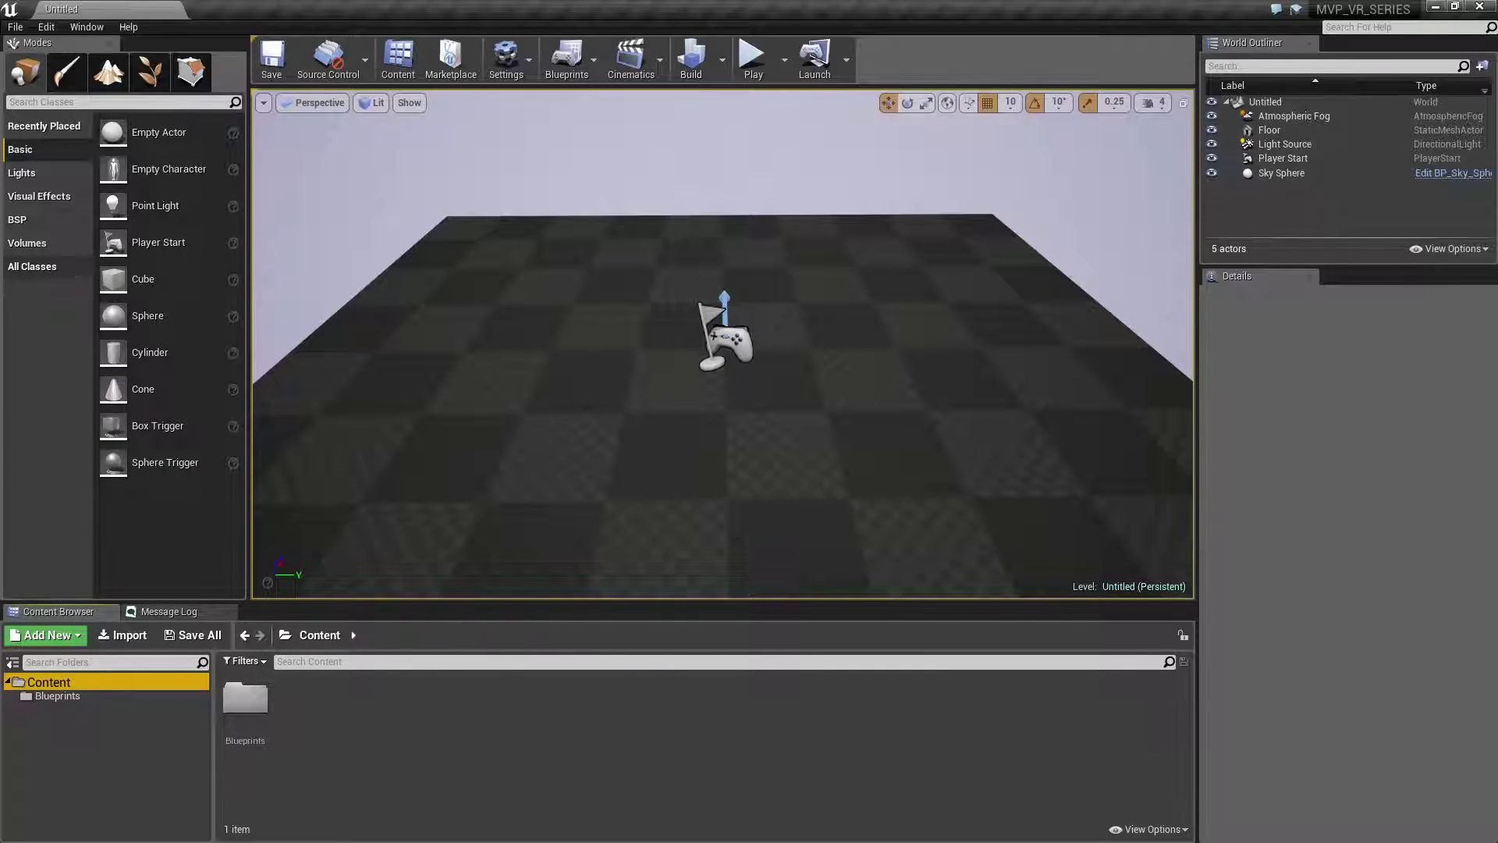
# Step: Create a Maps folder under Content
pyautogui.click(62, 636)
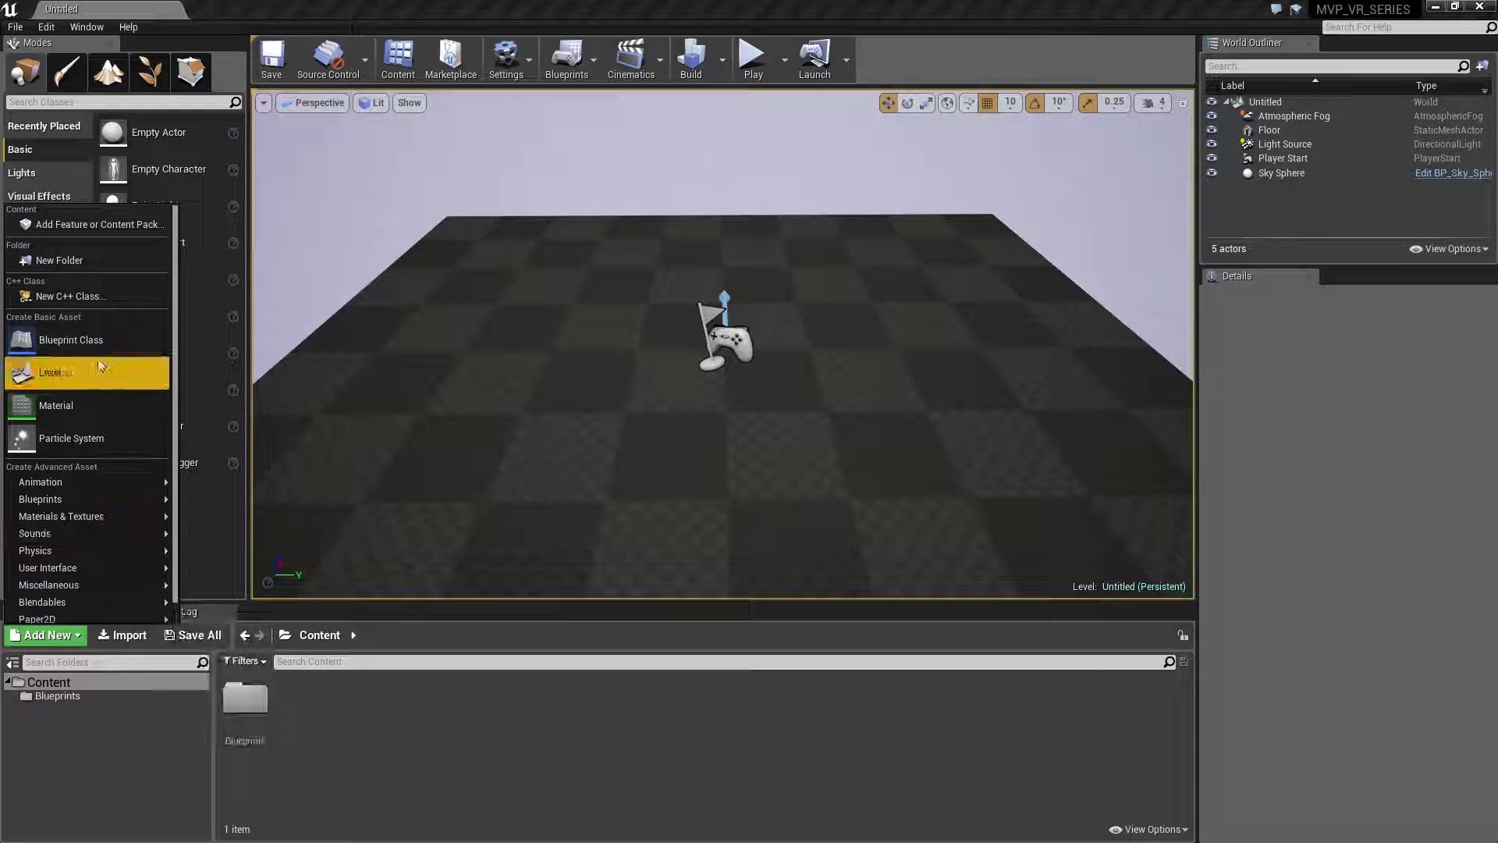
pyautogui.click(64, 228)
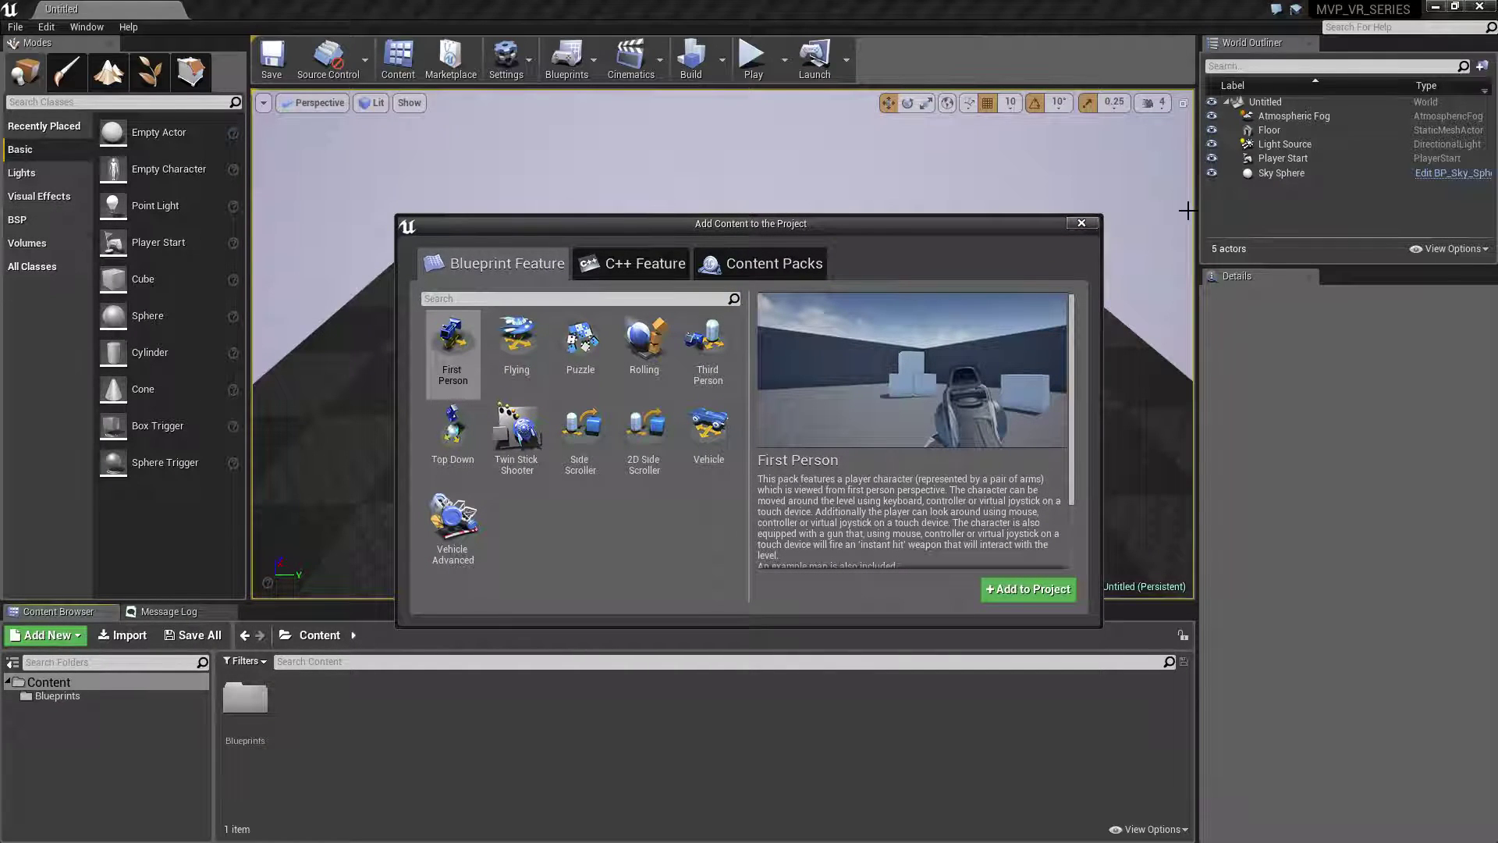
pyautogui.click(1081, 222)
pyautogui.click(74, 636)
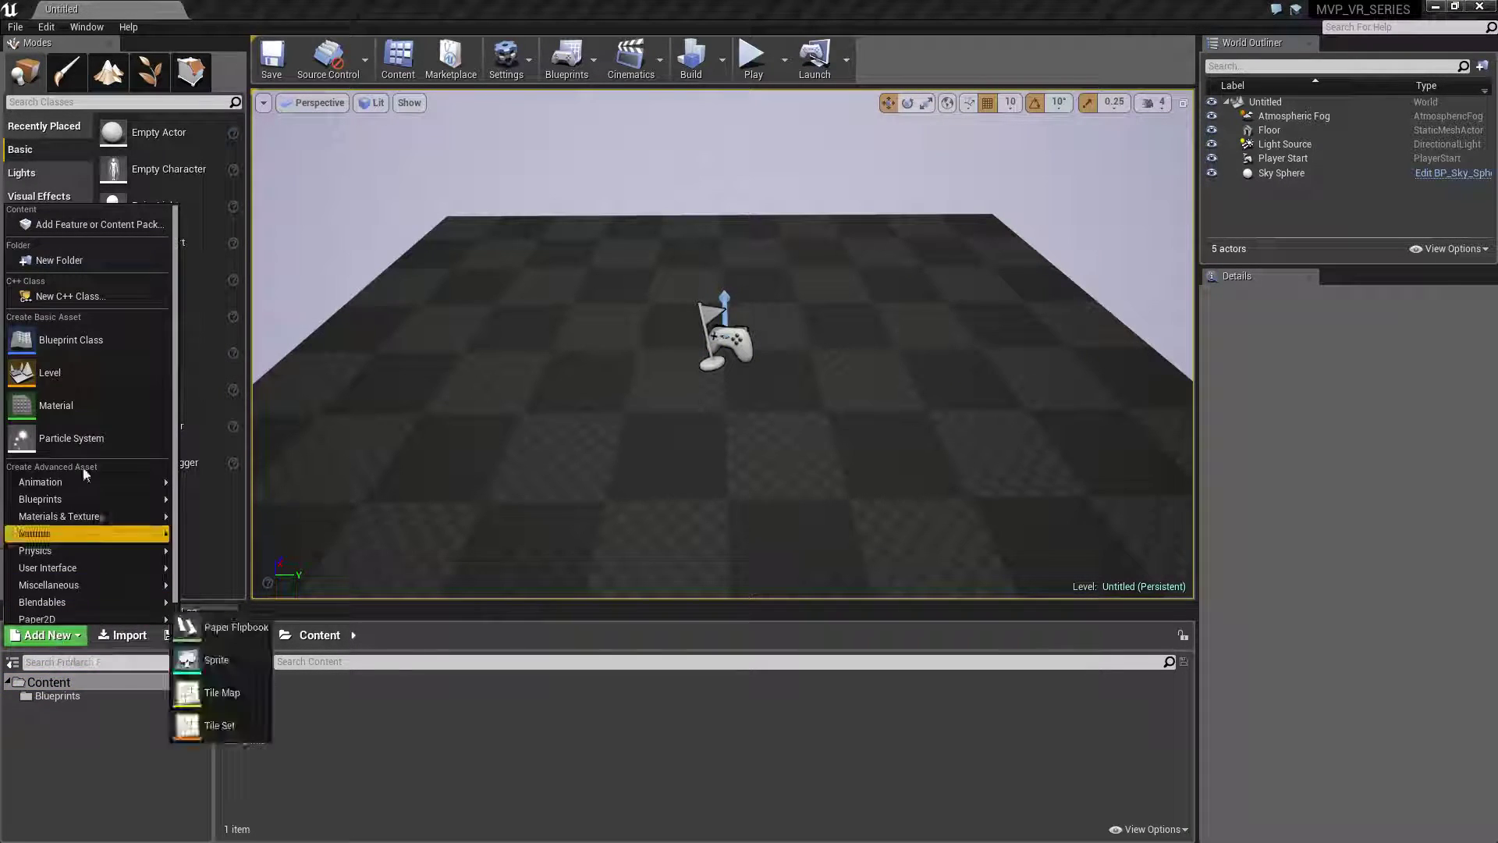
pyautogui.click(96, 254)
pyautogui.write('Maps')
pyautogui.press('Return')
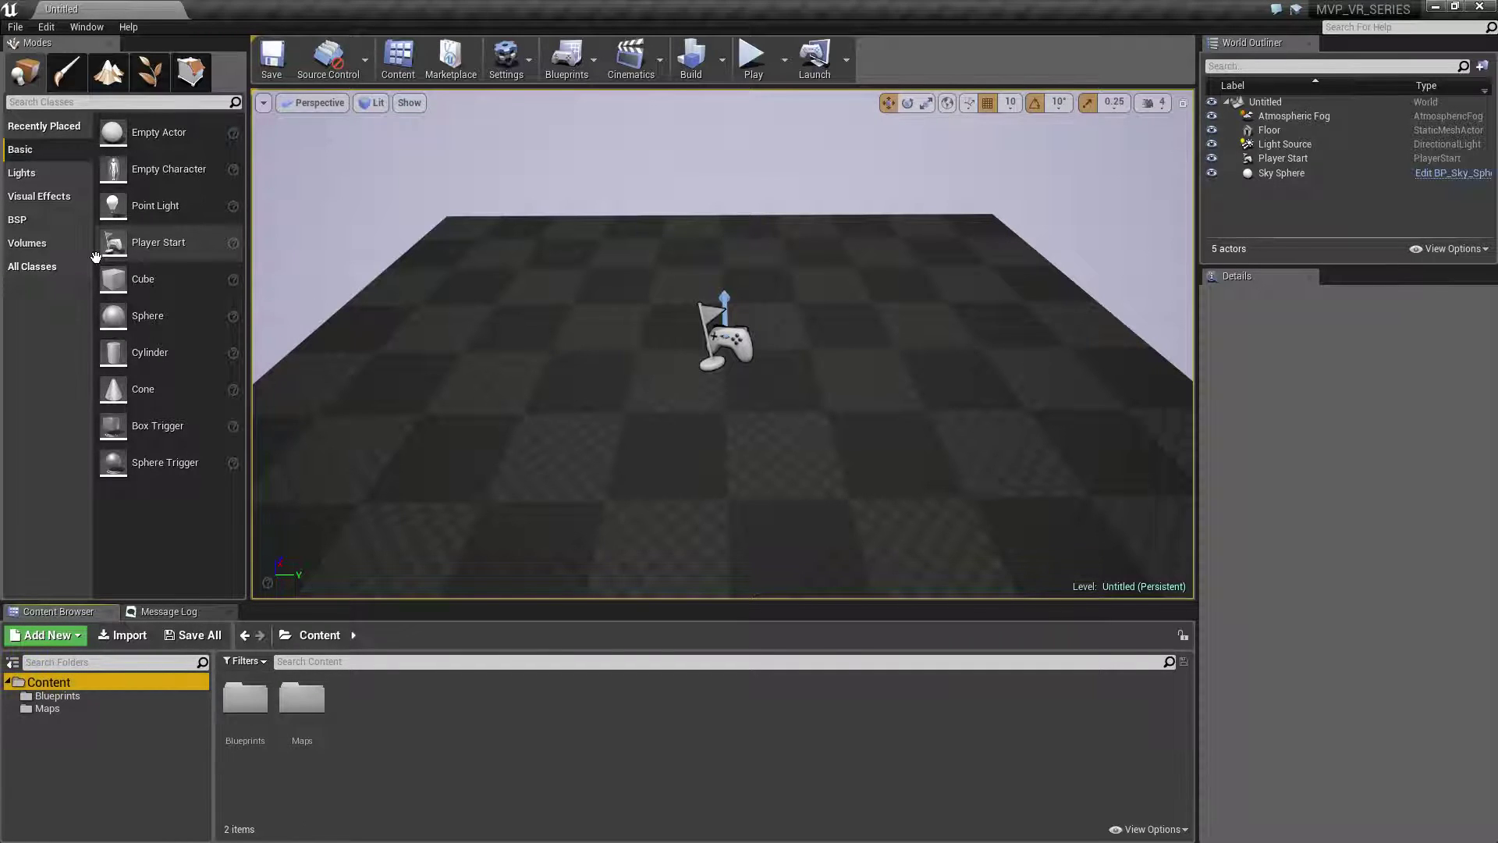
# Step: Add Materials and Meshes folders under Content
pyautogui.rightClick(70, 682)
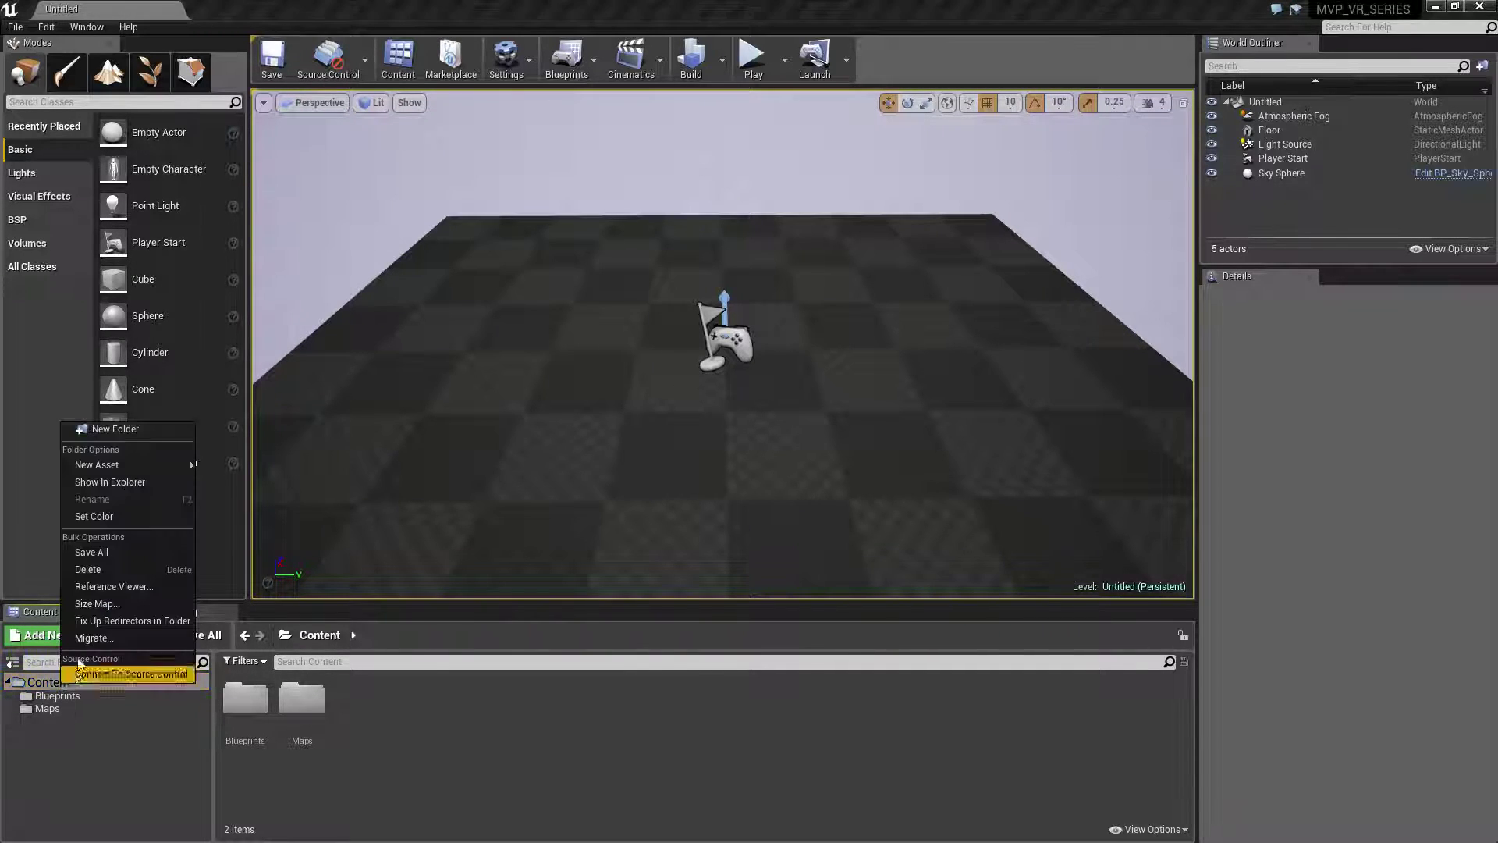
pyautogui.click(124, 430)
pyautogui.write('Materials')
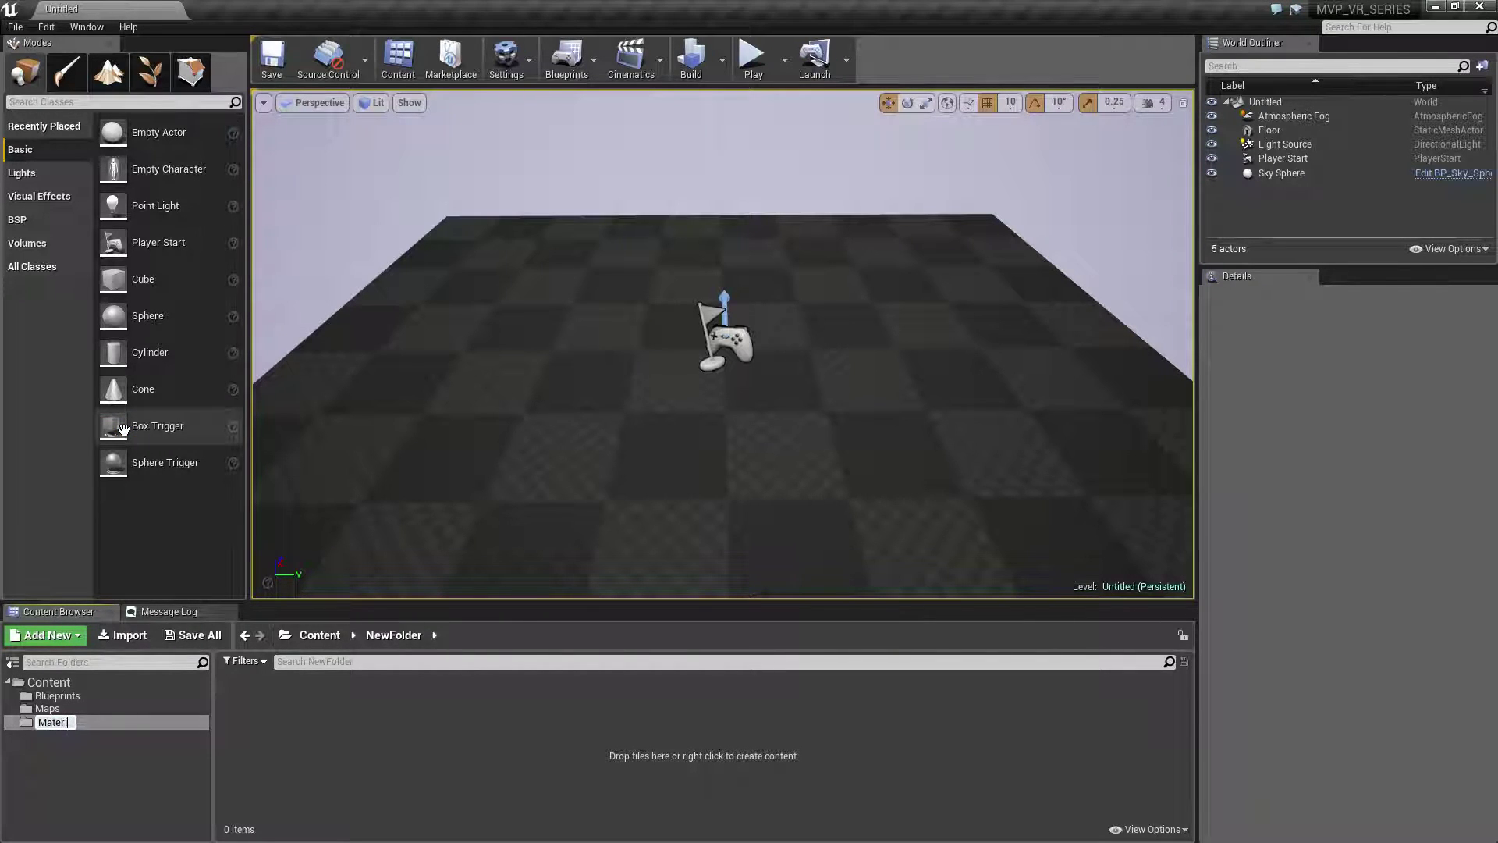
pyautogui.press('Return')
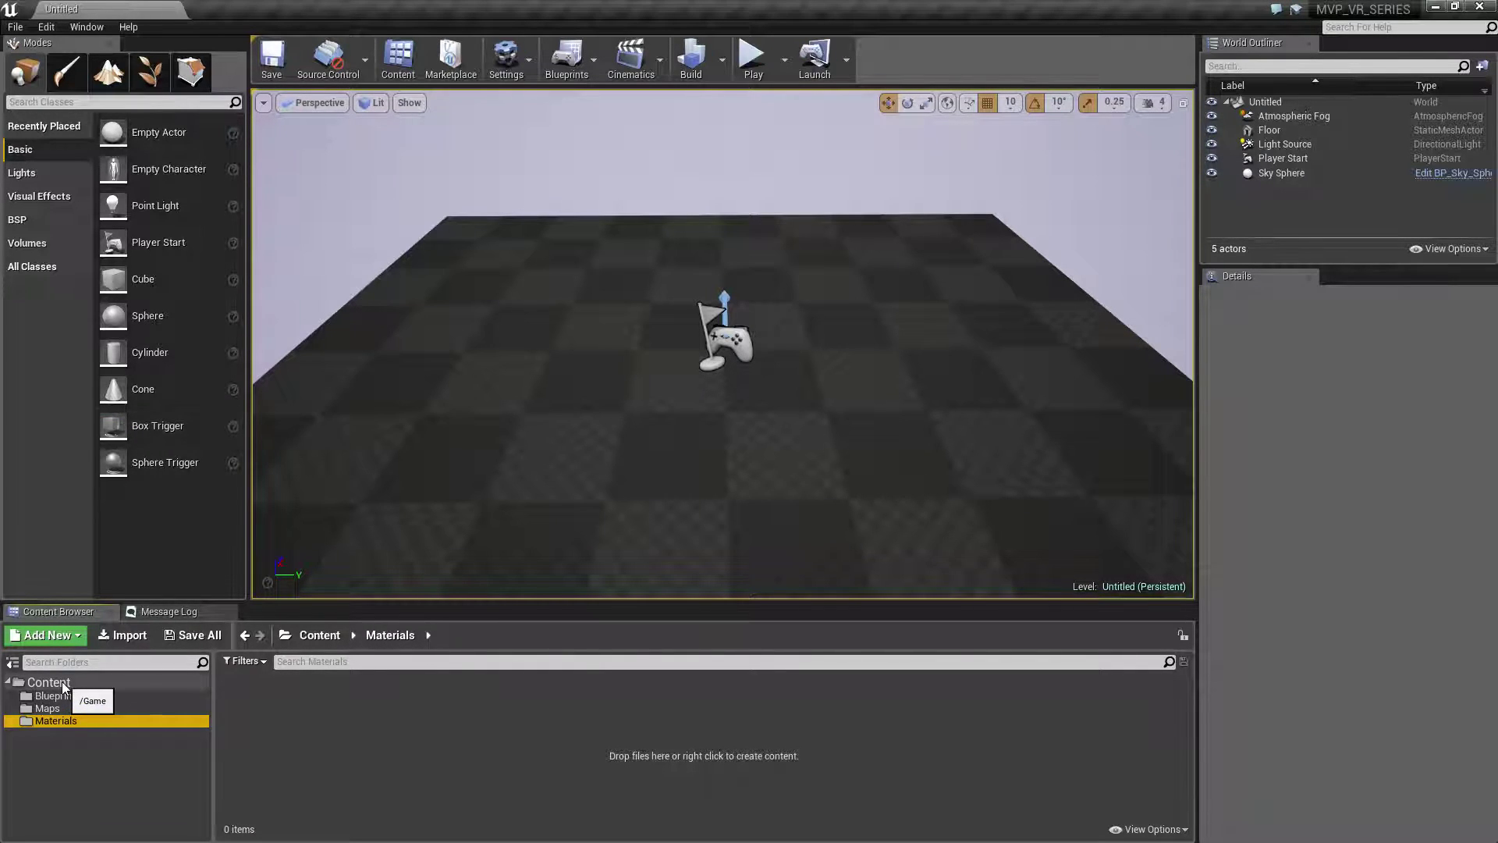
pyautogui.click(61, 682)
pyautogui.rightClick(61, 680)
pyautogui.click(117, 426)
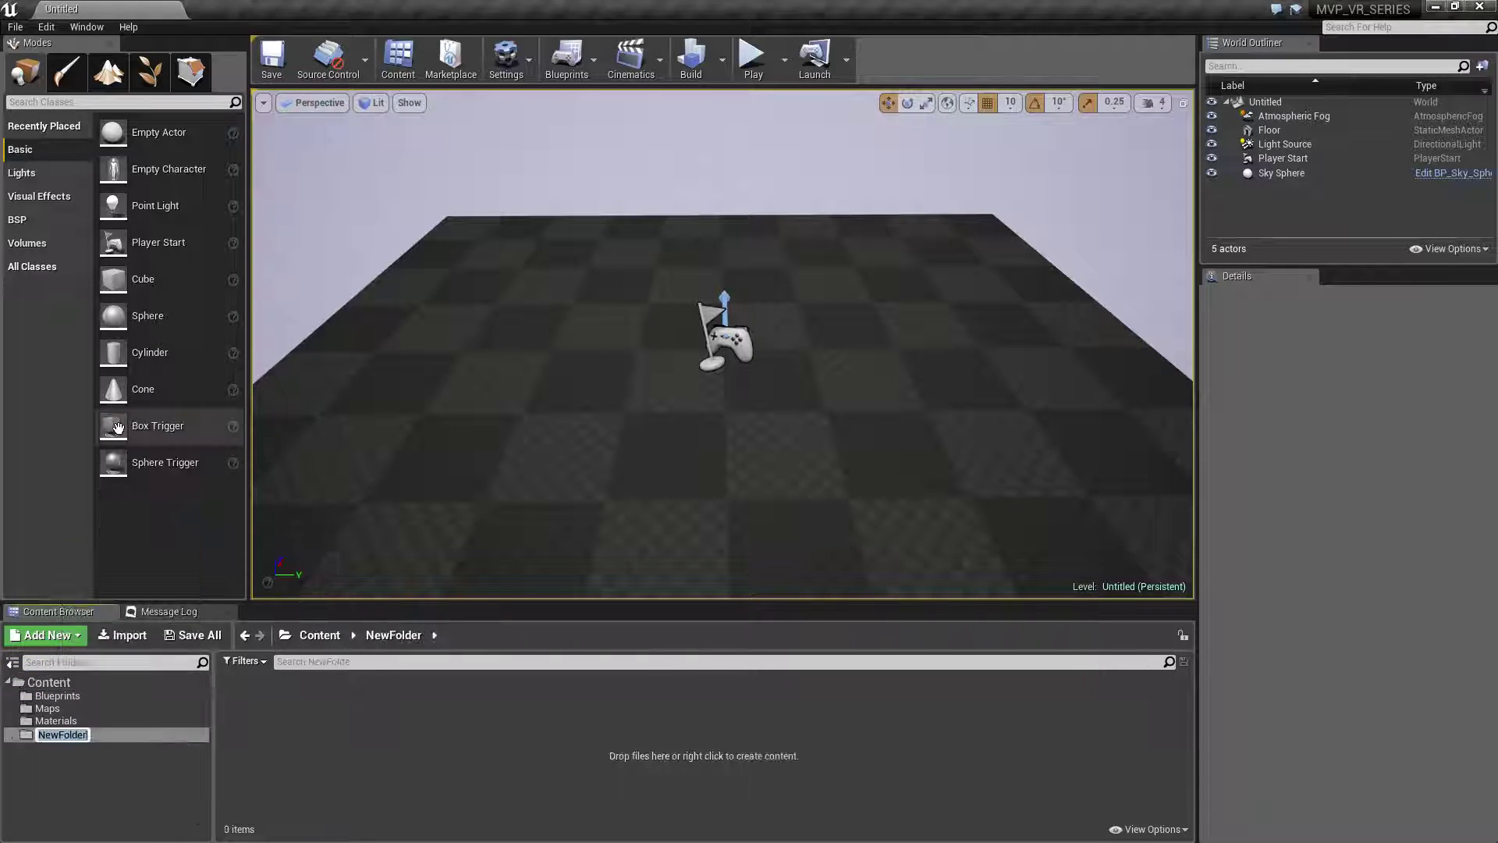
pyautogui.write('Meshes')
pyautogui.press('Return')
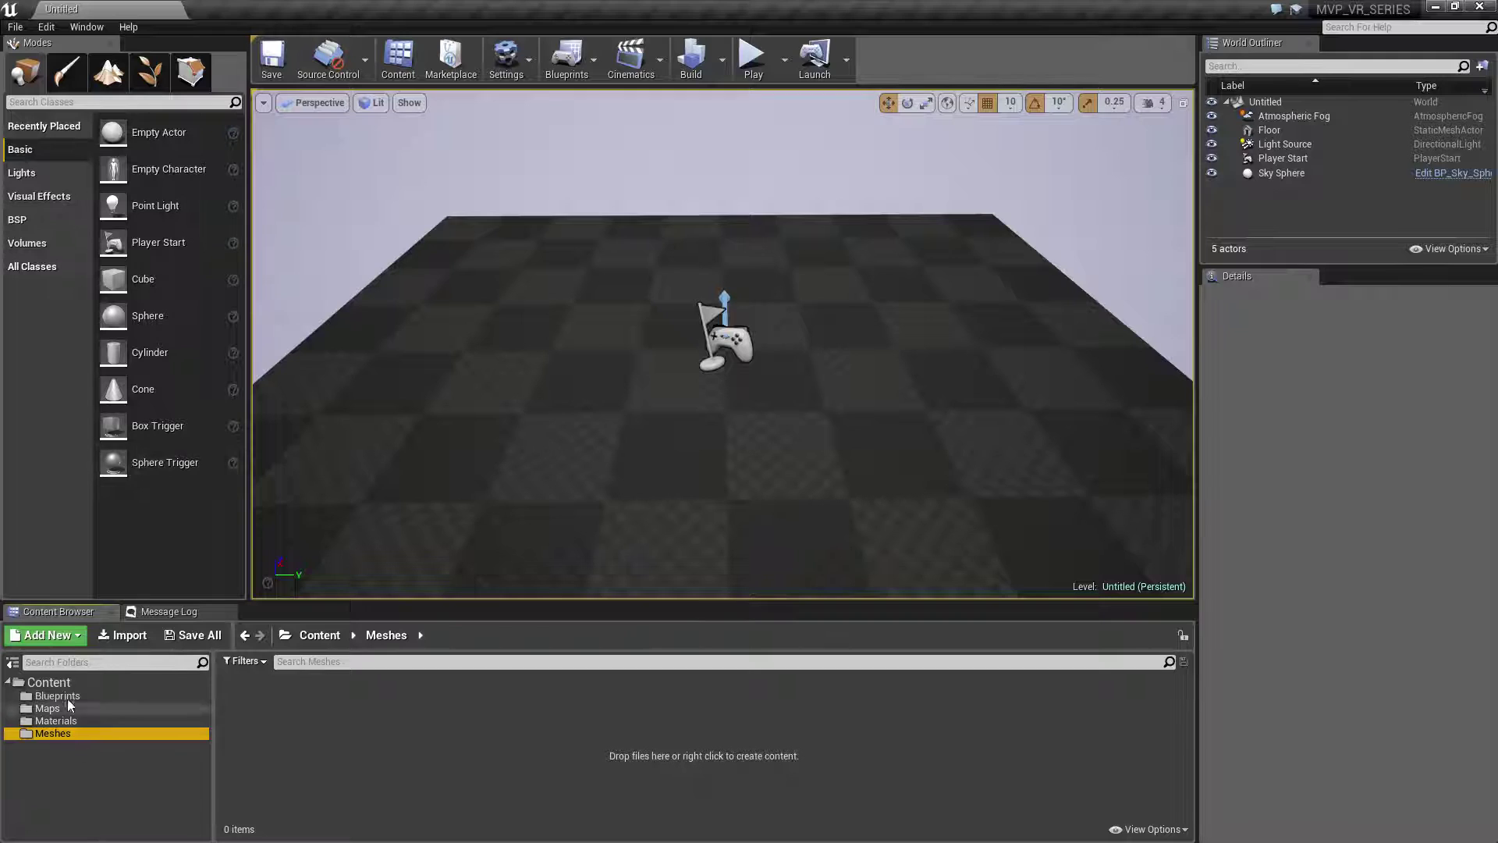
# Step: Add a Particles folder under Content
pyautogui.click(50, 682)
pyautogui.rightClick(49, 682)
pyautogui.click(102, 427)
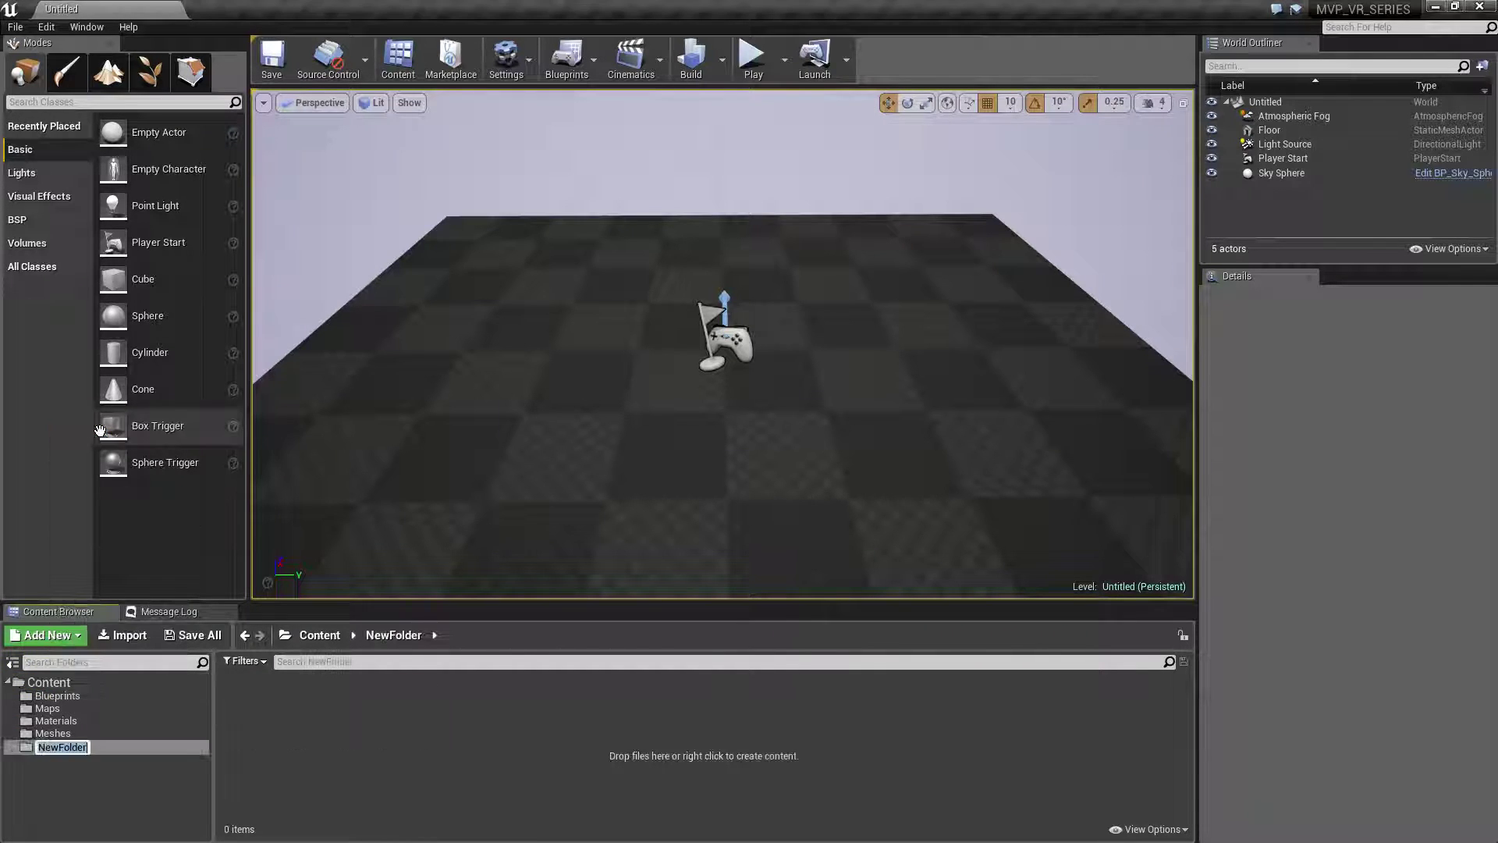
pyautogui.write('Particles')
pyautogui.press('Return')
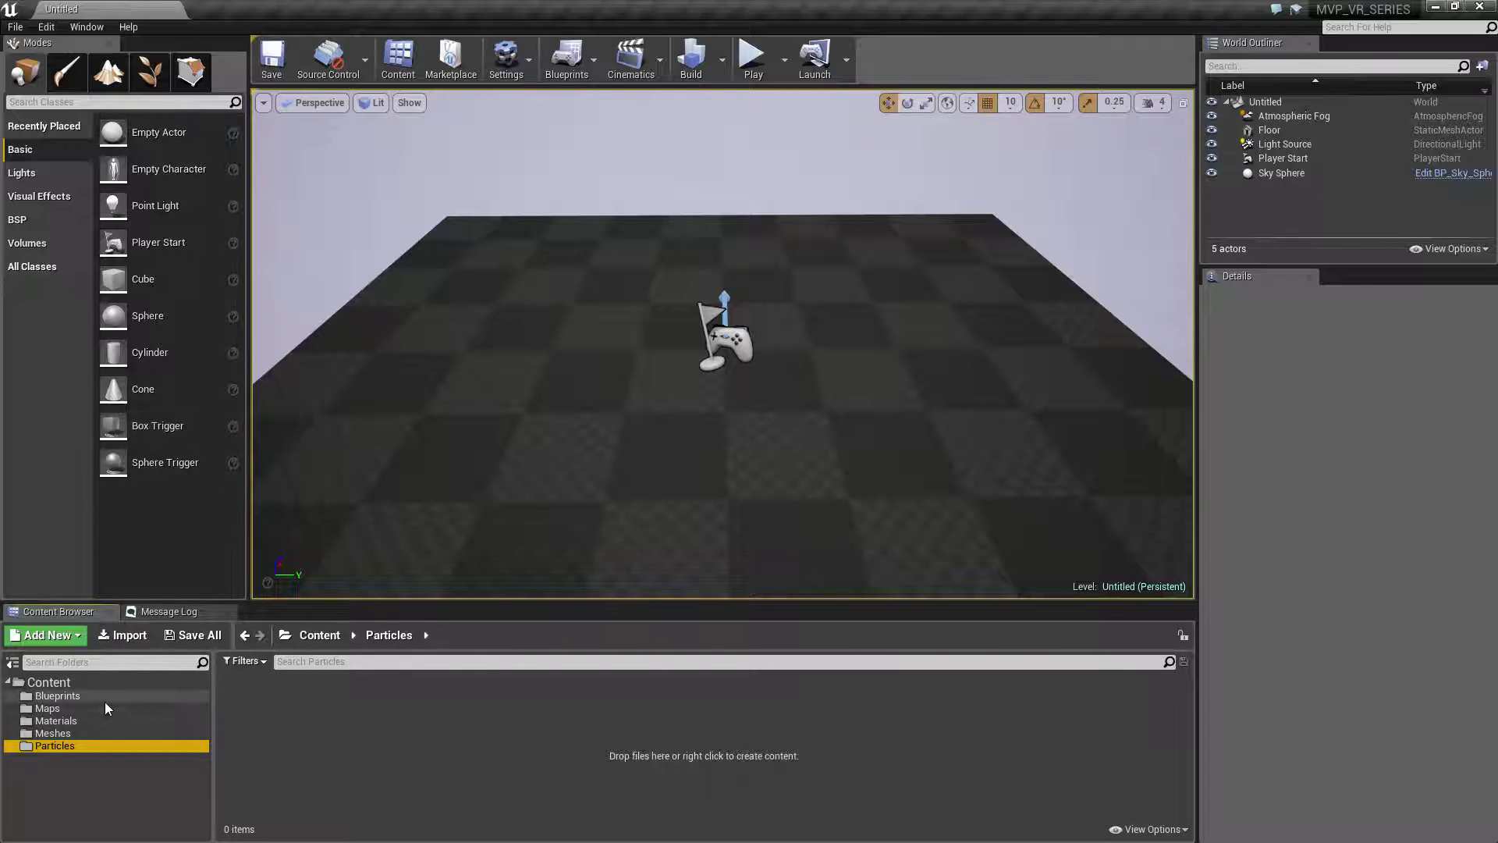
# Step: Browse the Materials, Particles and Maps folders
pyautogui.click(74, 719)
pyautogui.click(64, 746)
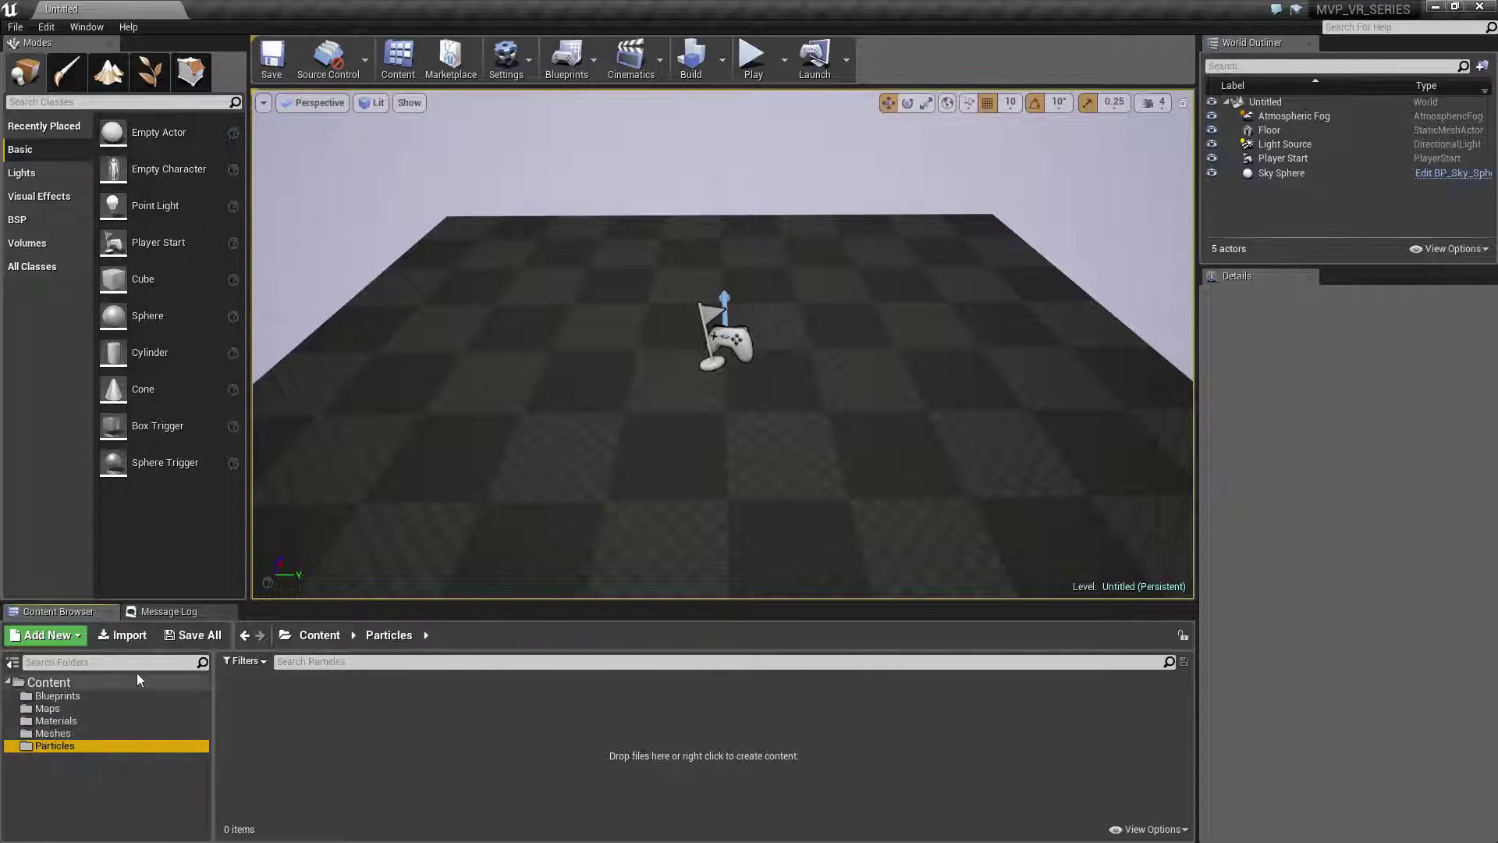
pyautogui.click(48, 708)
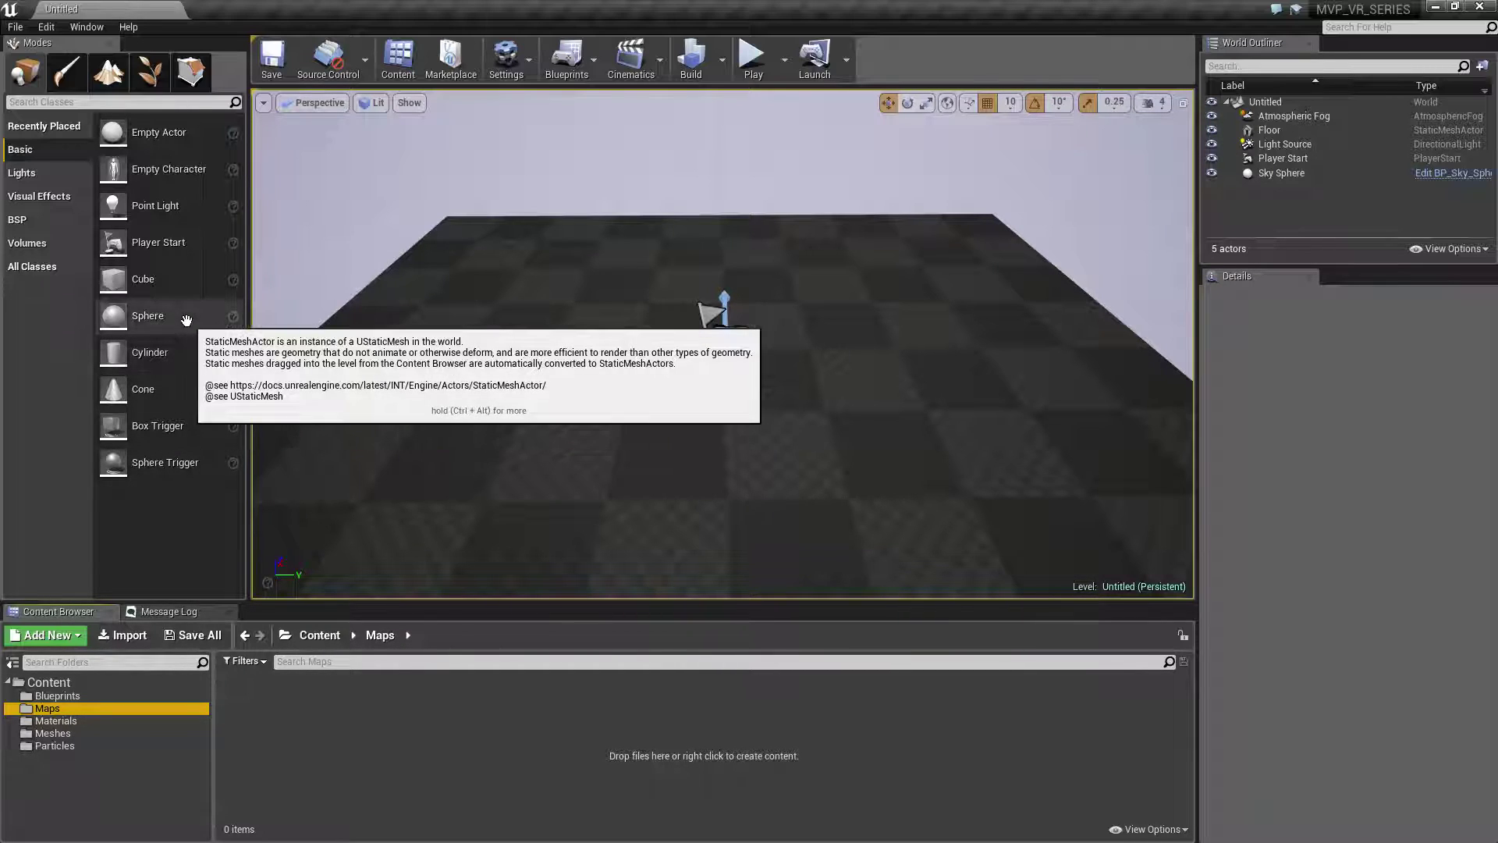
# Step: Use File > Save As to store the untitled level as VRMap in Content/Maps
pyautogui.click(15, 26)
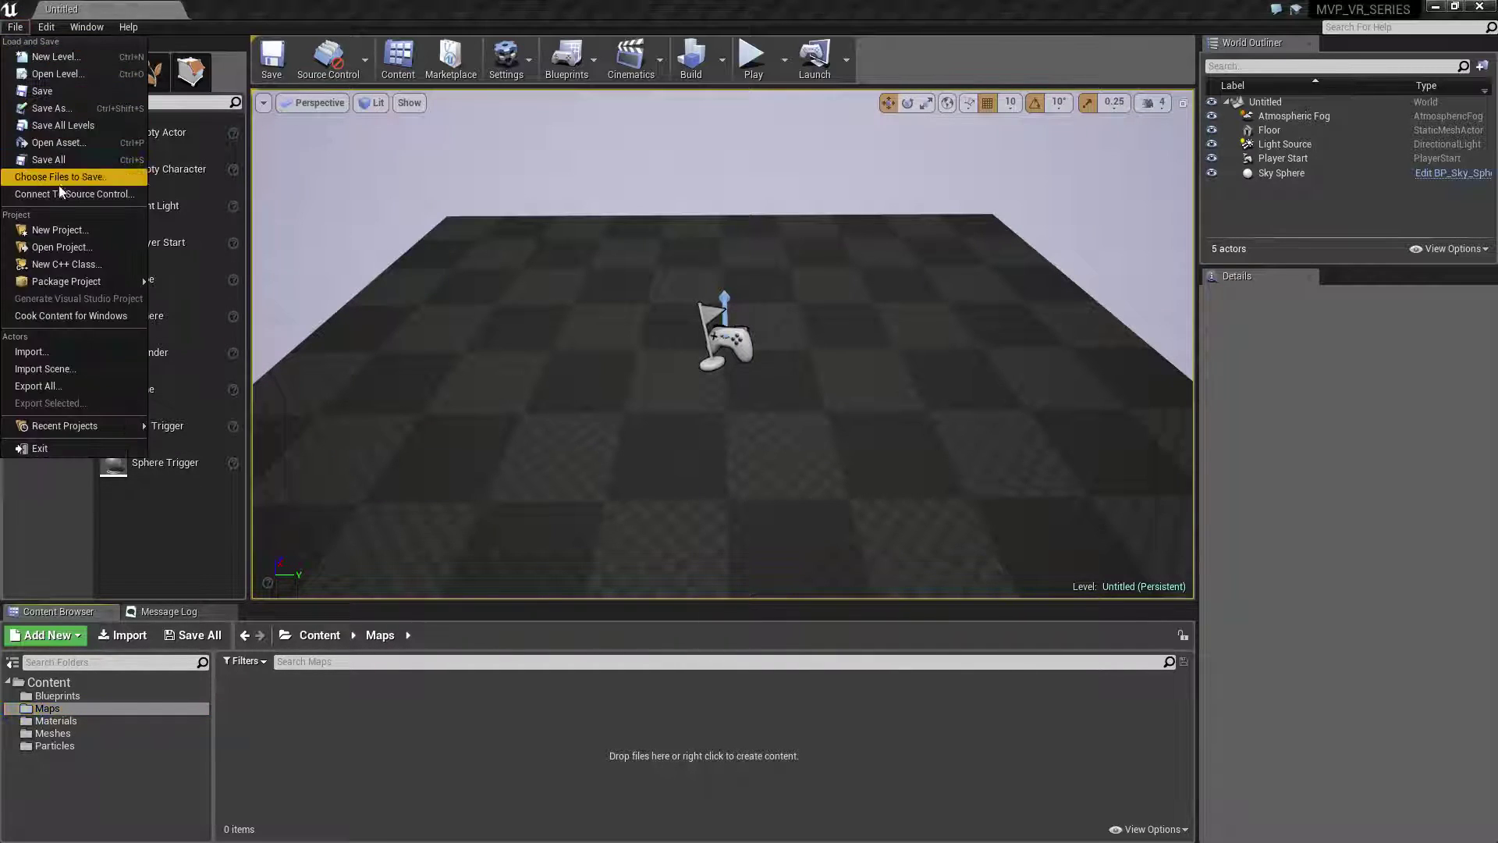
pyautogui.click(64, 150)
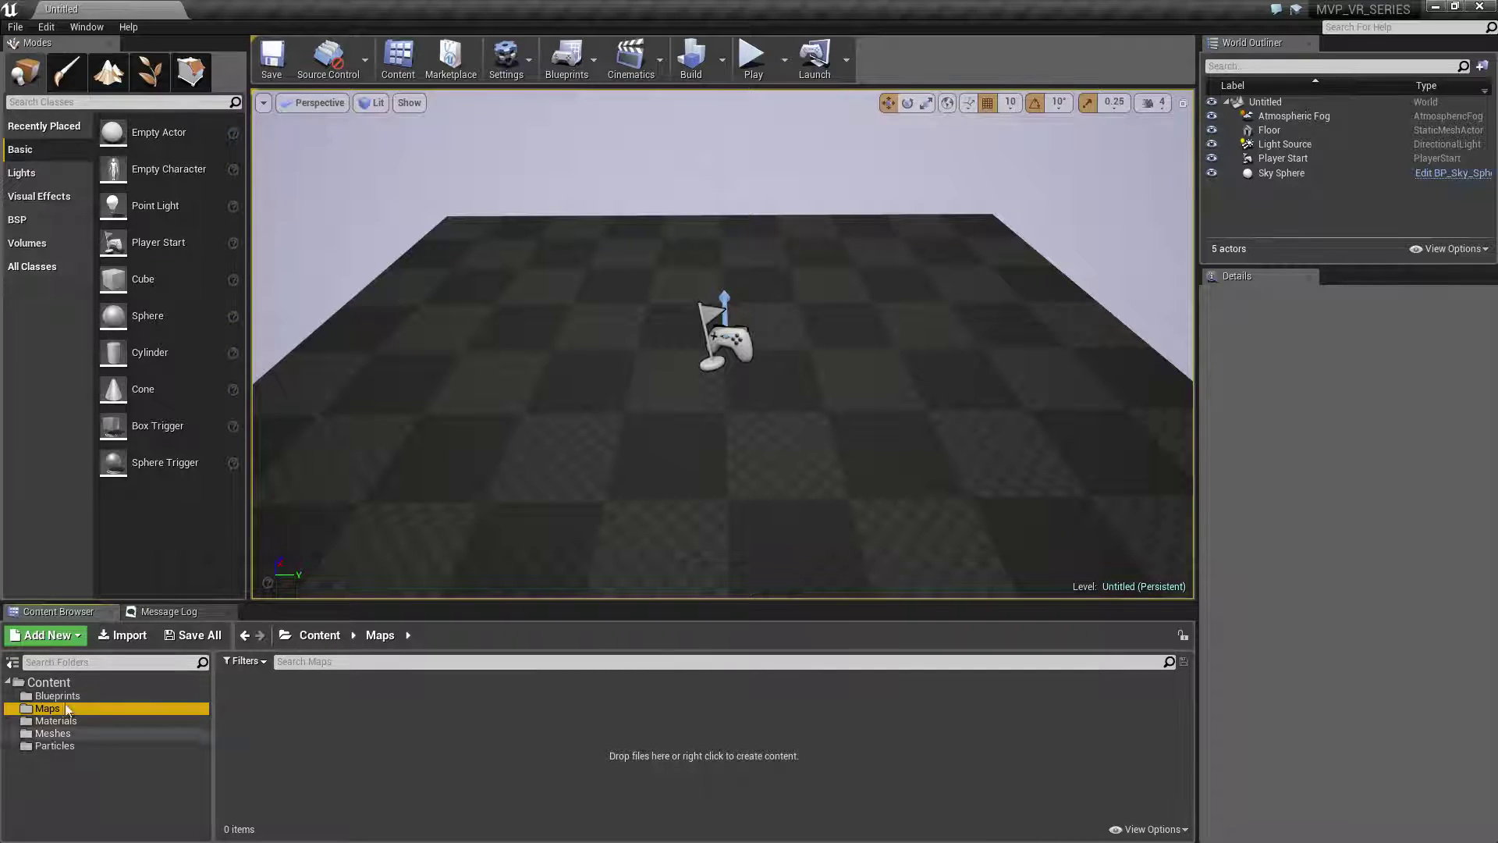
pyautogui.click(15, 27)
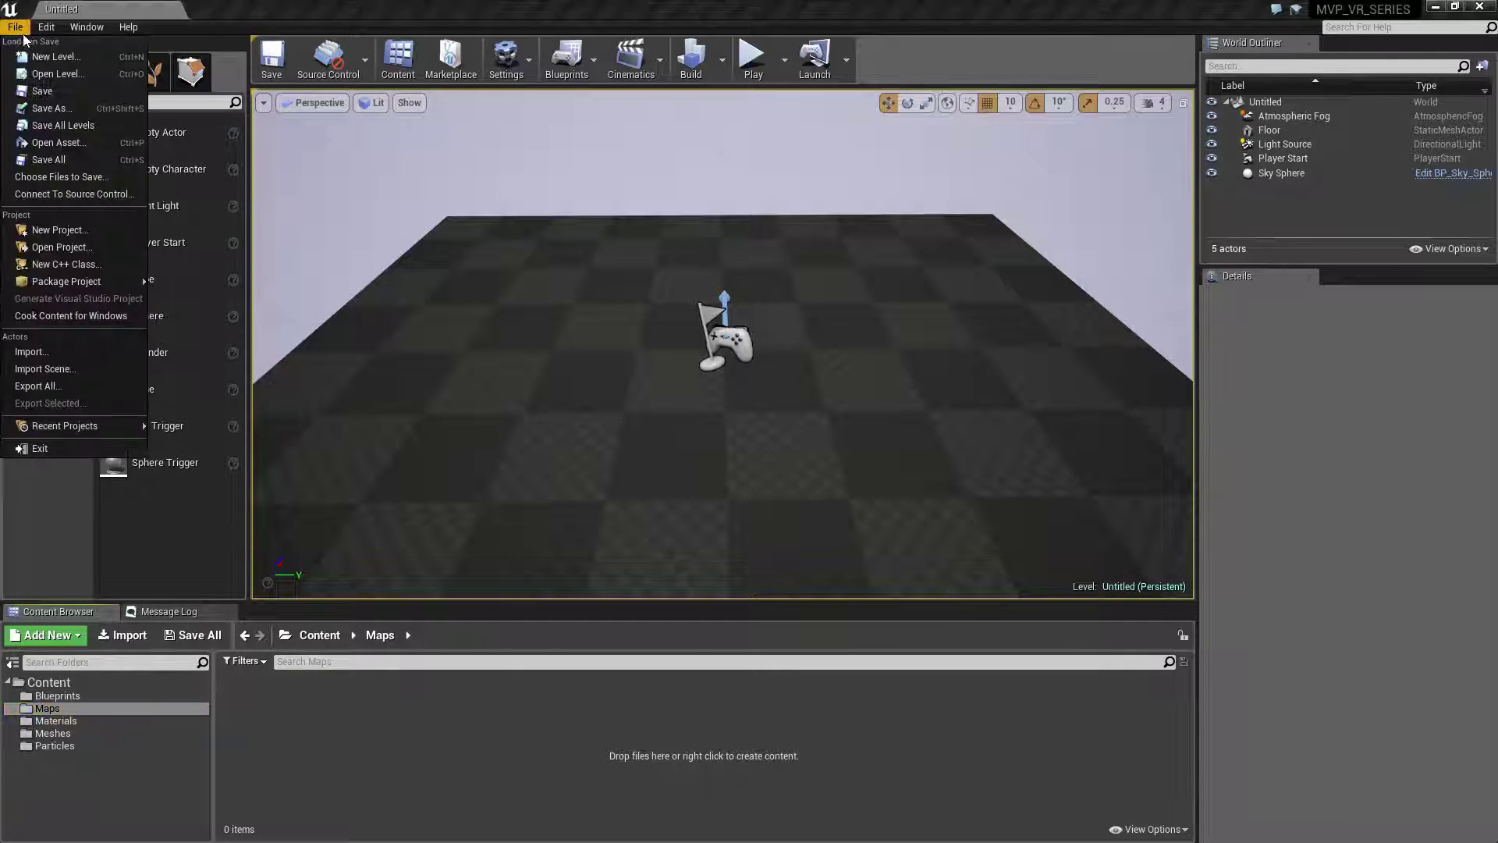
pyautogui.click(15, 27)
pyautogui.click(15, 27)
pyautogui.click(63, 108)
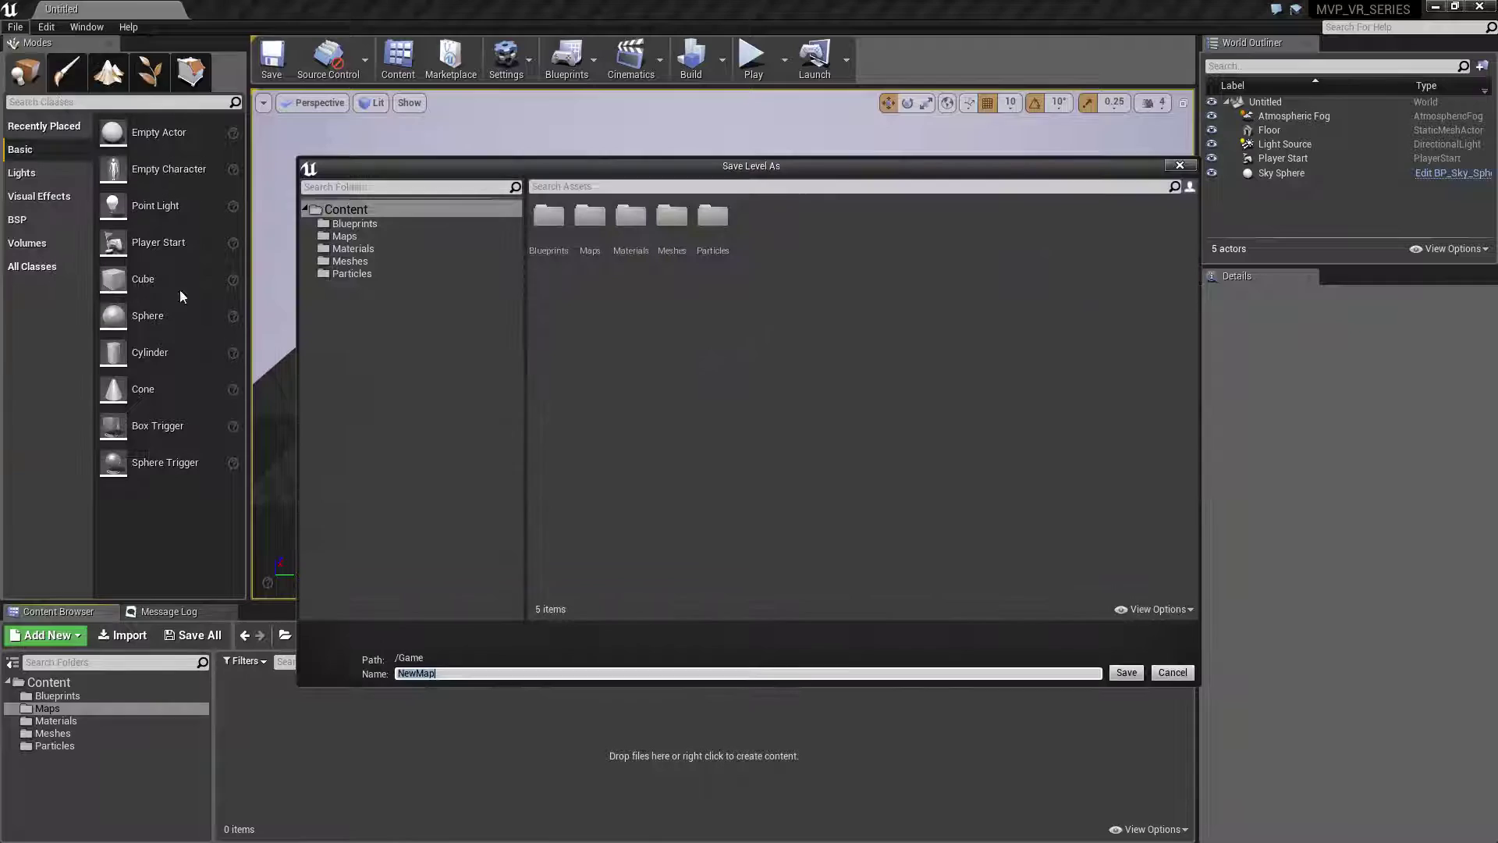
pyautogui.doubleClick(589, 216)
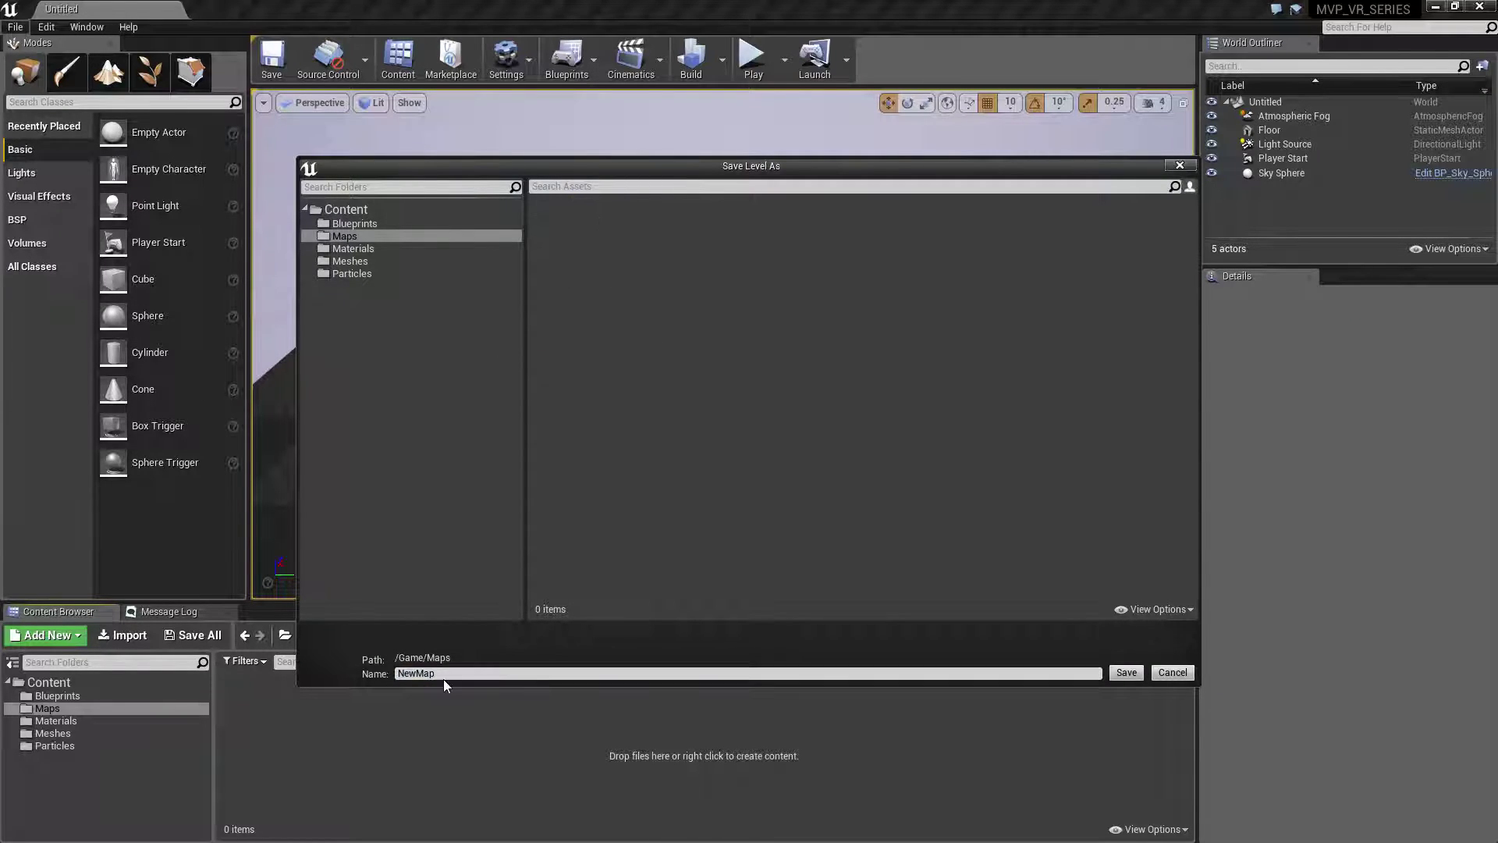
pyautogui.moveTo(443, 676); pyautogui.dragTo(389, 674)
pyautogui.write('VR')
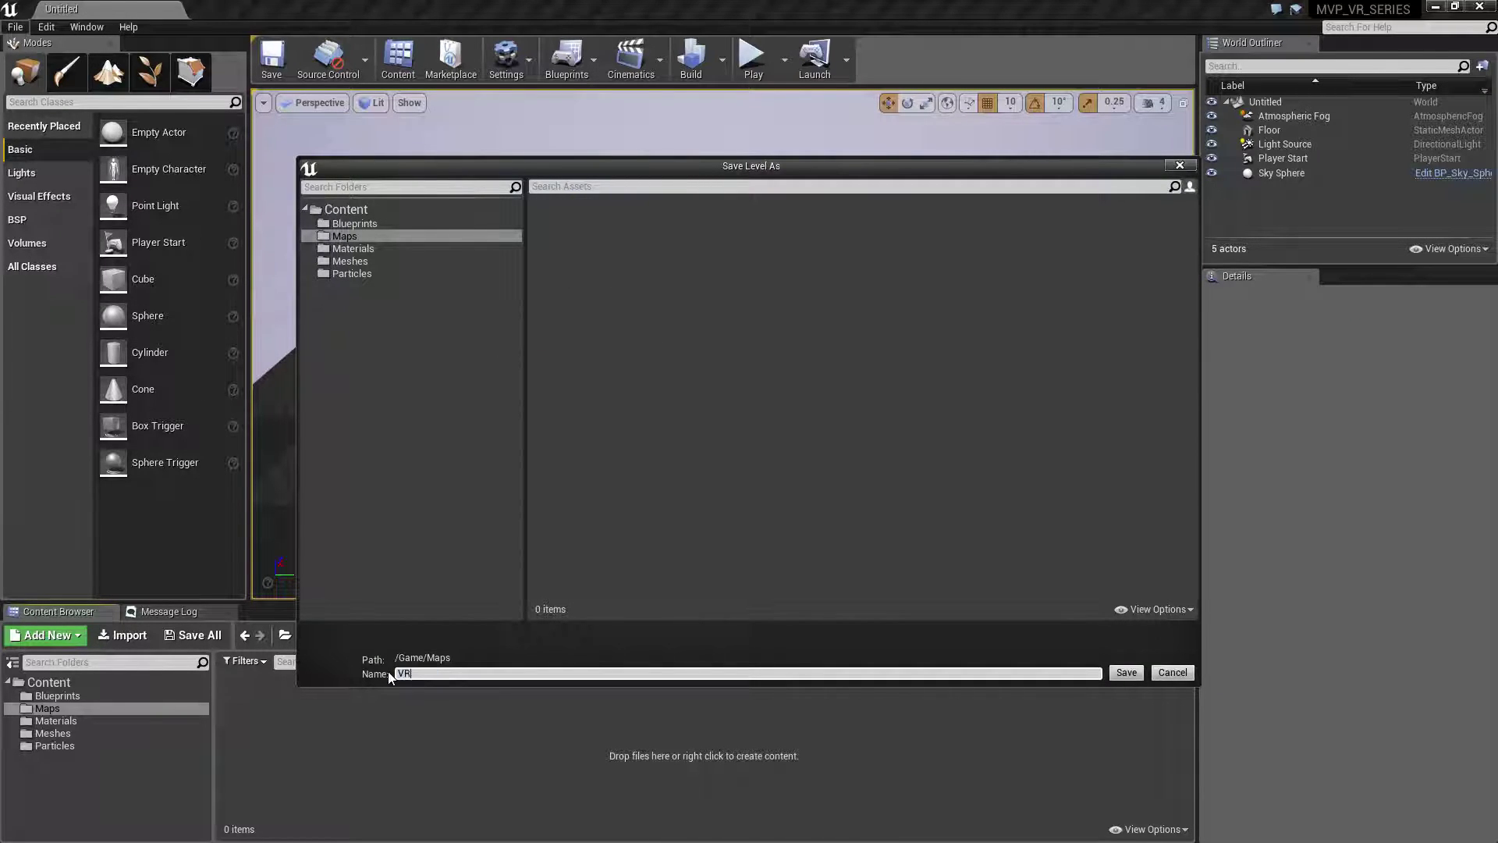
pyautogui.write('Map')
pyautogui.press('Return')
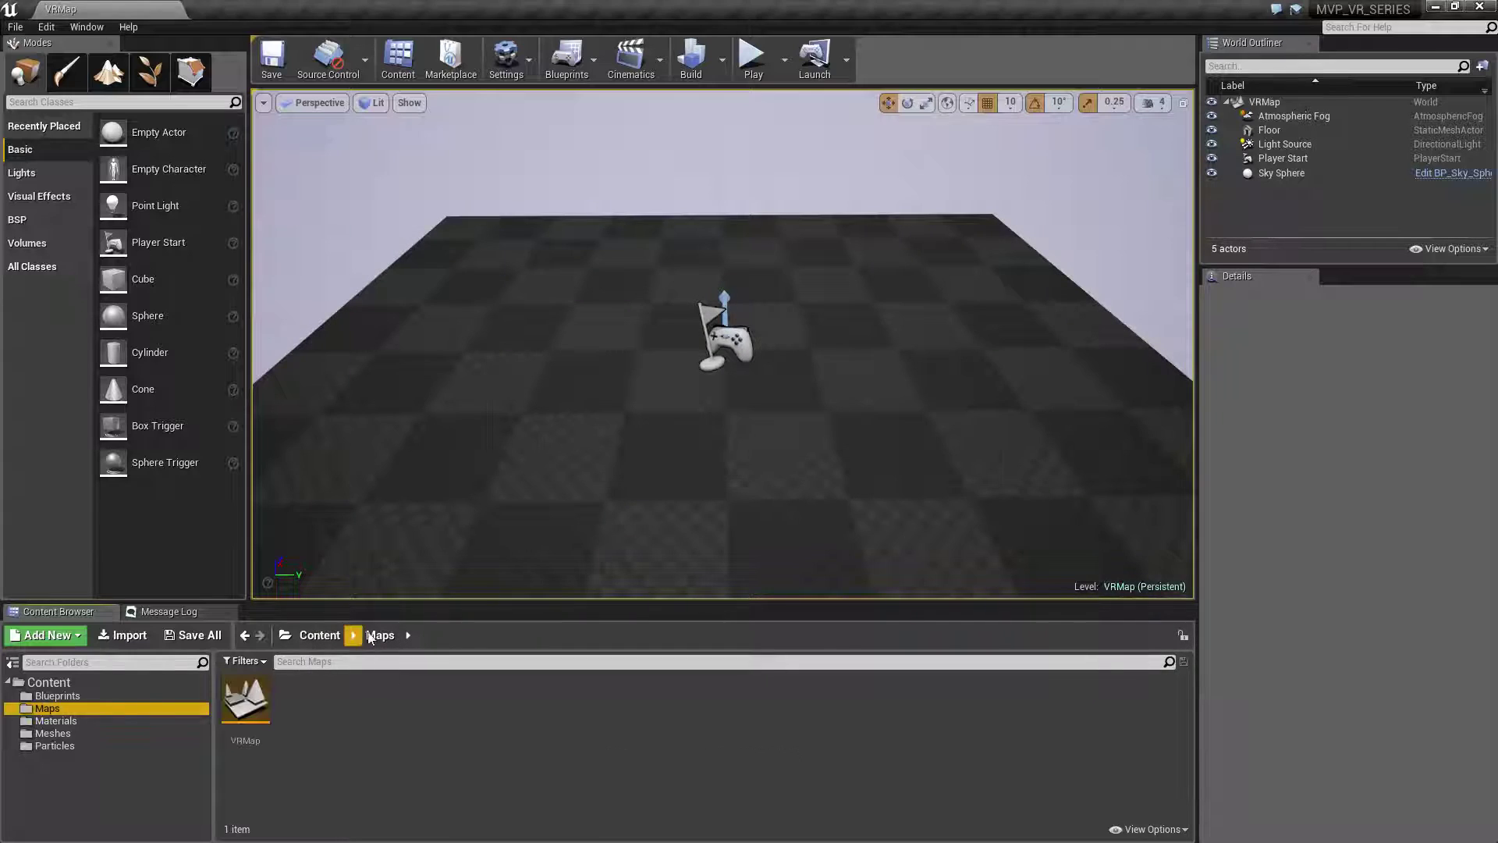
# Step: In Project Settings > Maps & Modes, choose VRMap for both Editor Startup Map and Game Default Map
pyautogui.click(246, 702)
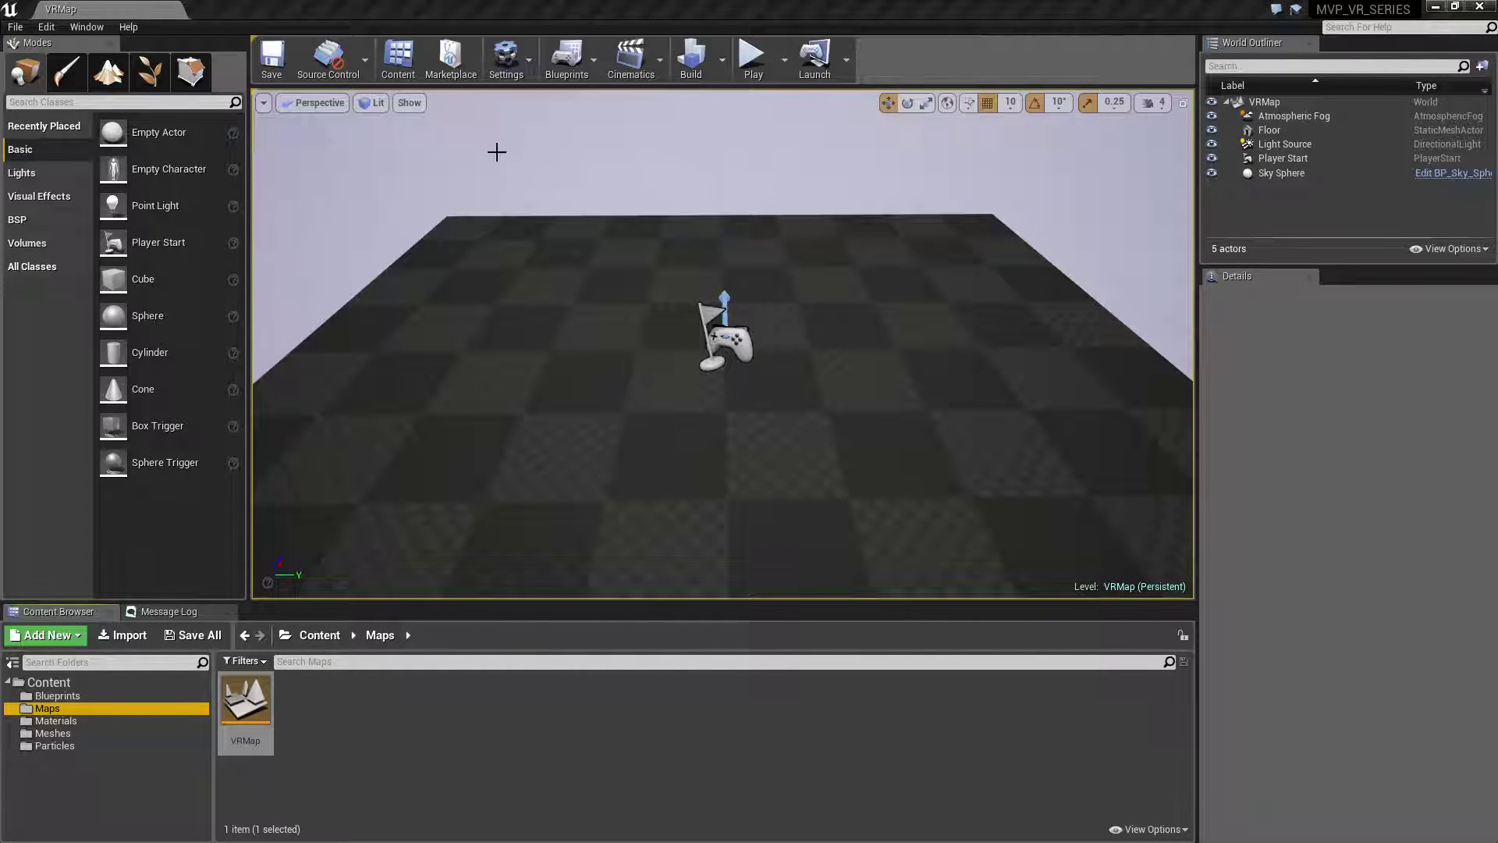
pyautogui.click(47, 27)
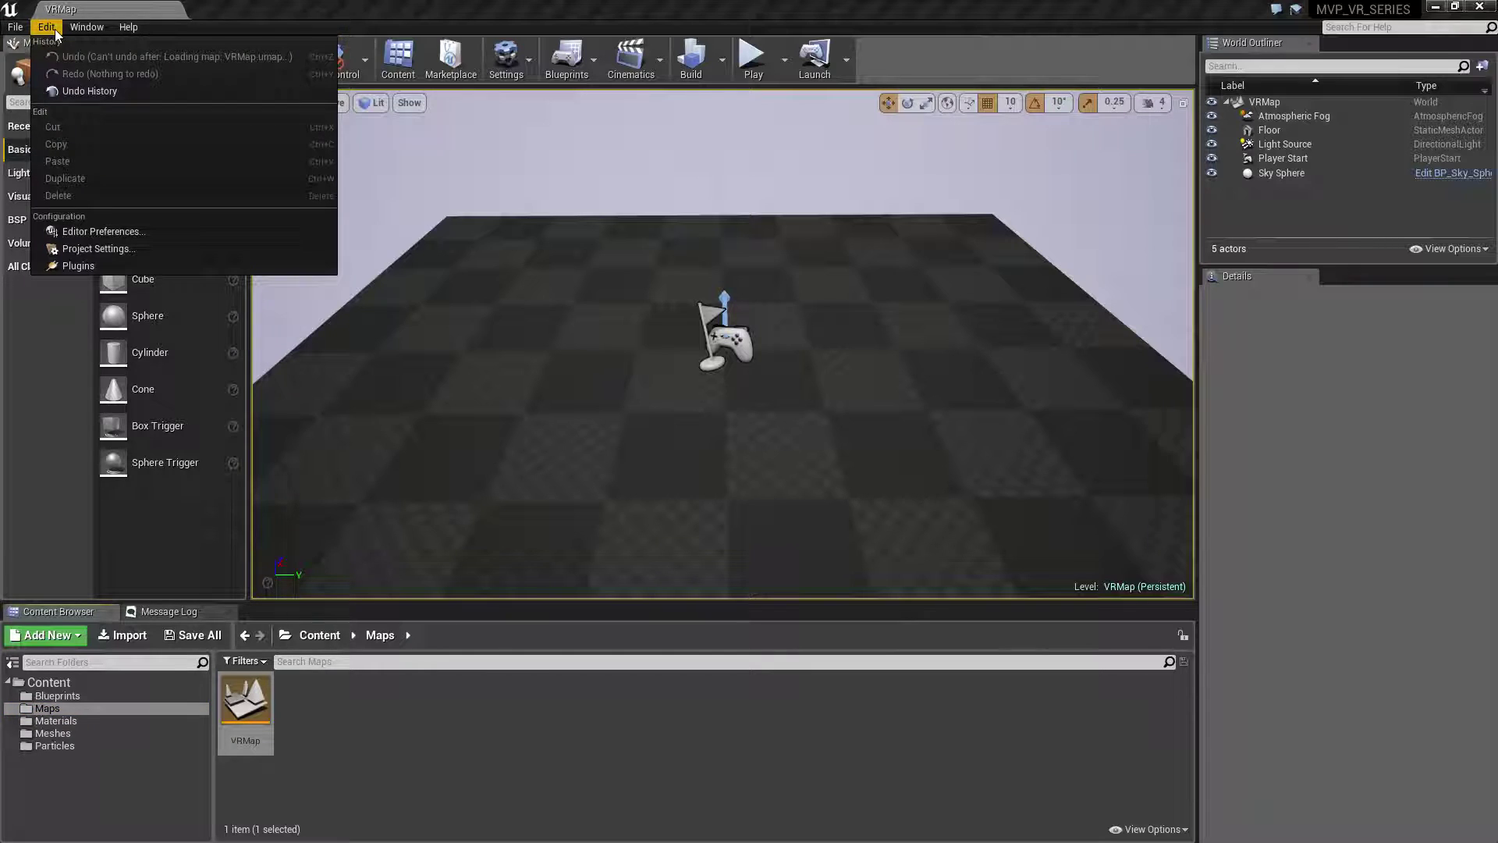
pyautogui.click(112, 249)
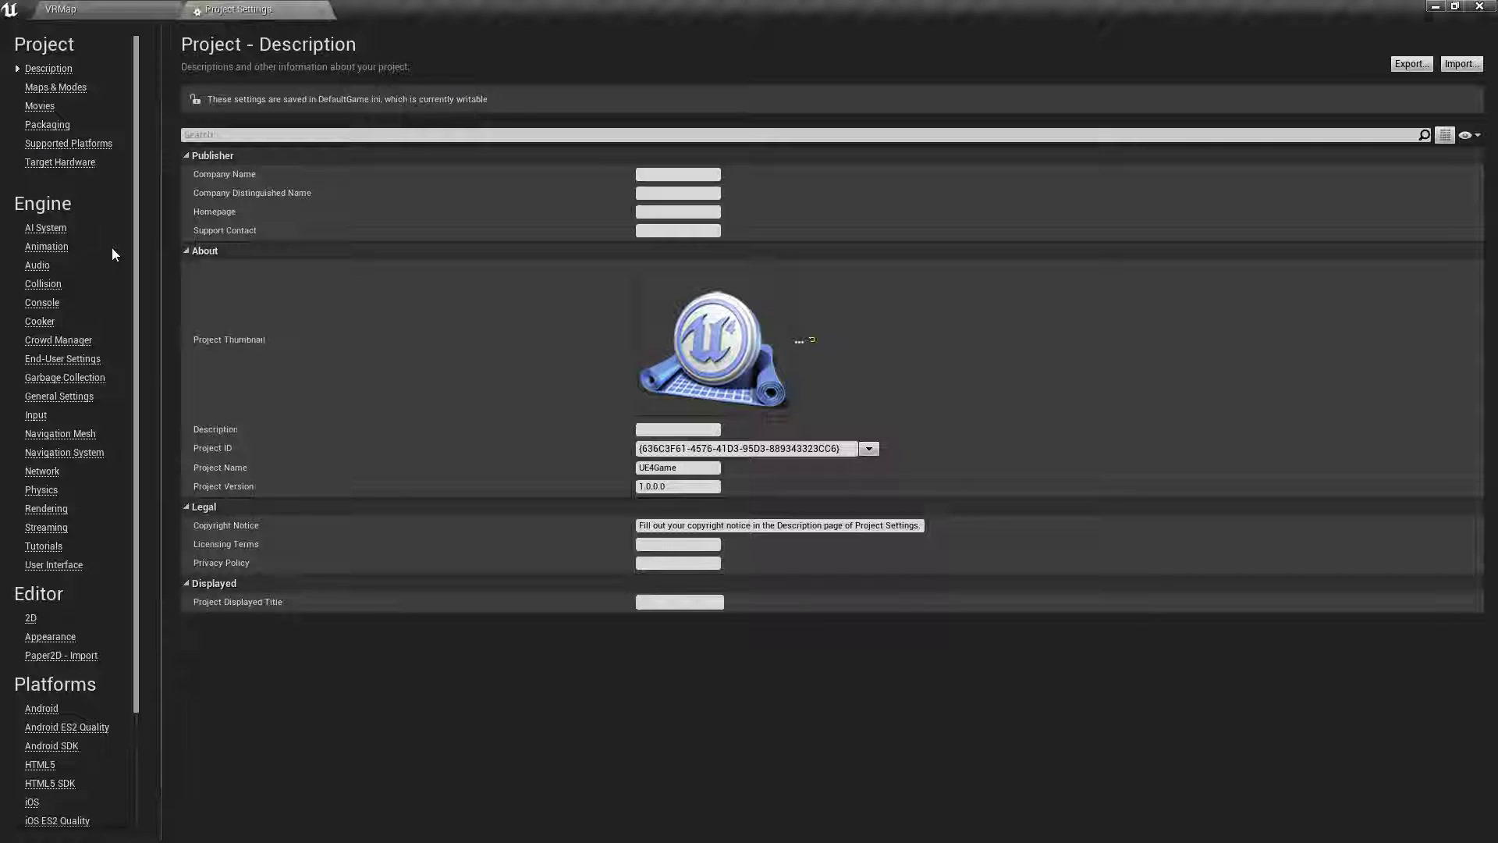
pyautogui.click(80, 91)
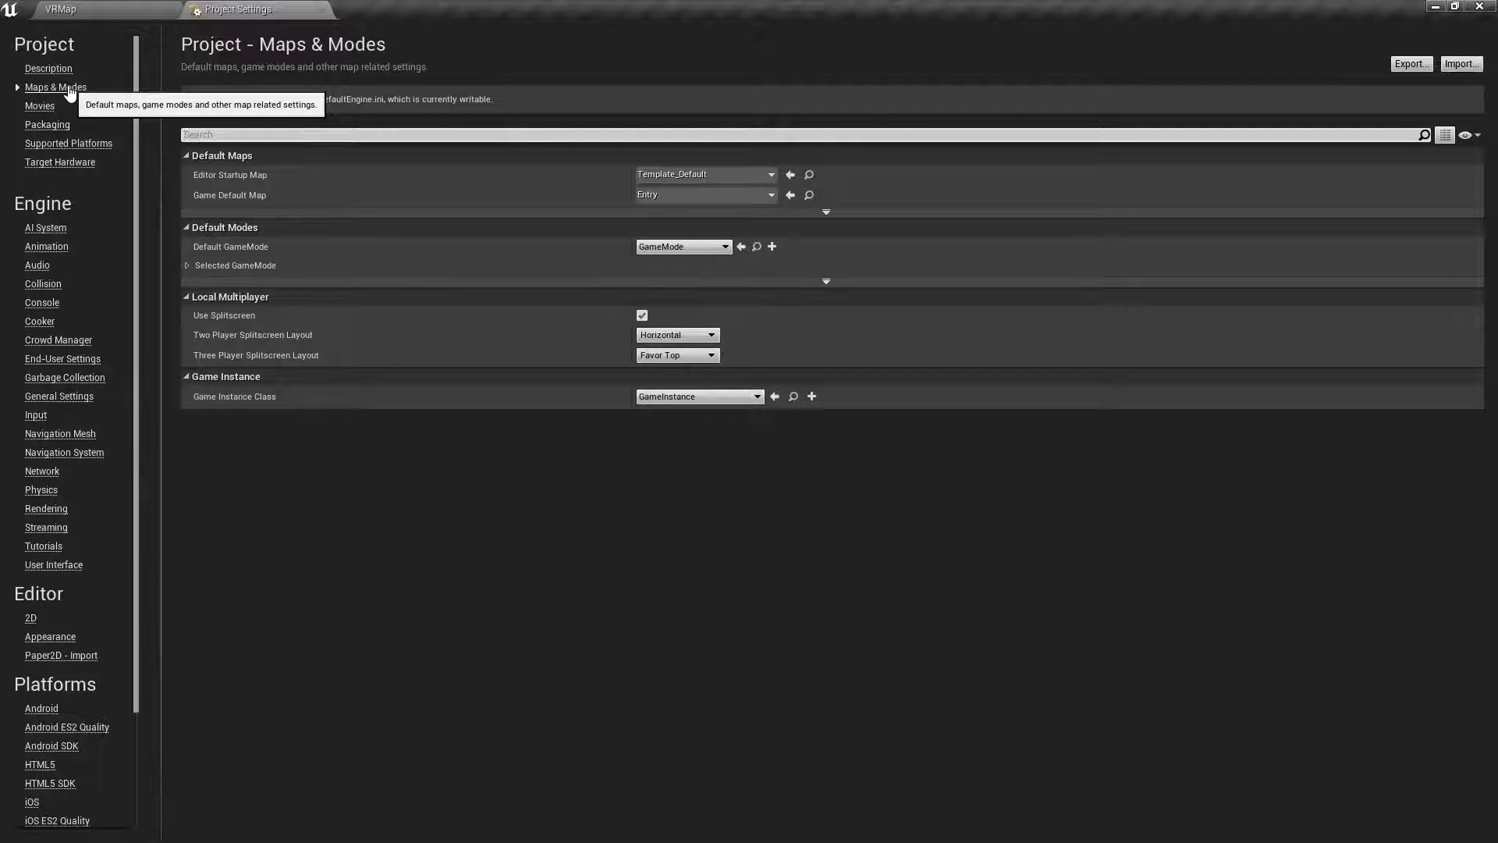
pyautogui.click(769, 174)
pyautogui.click(688, 352)
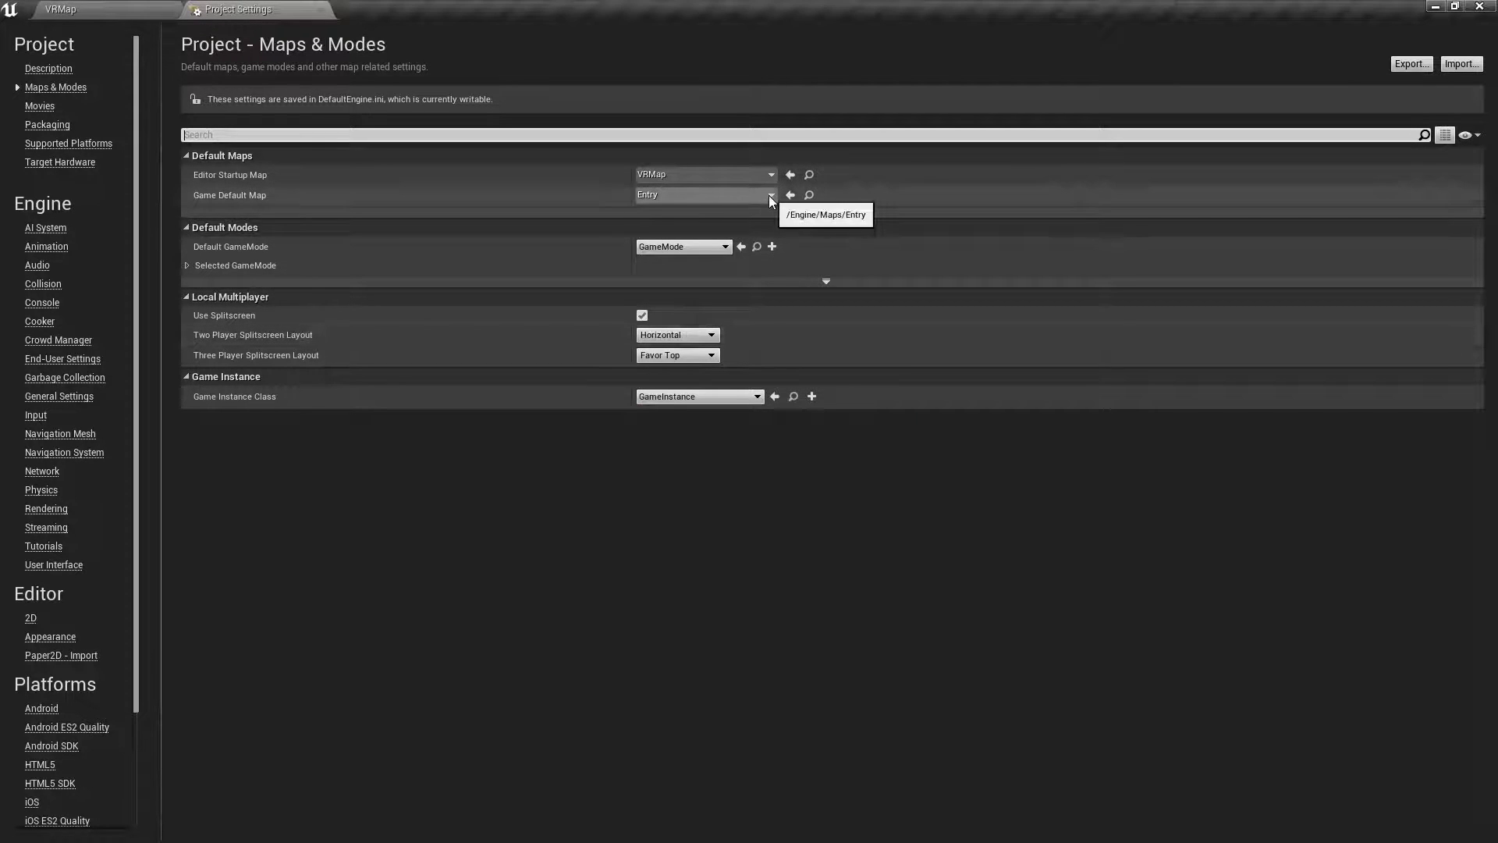
pyautogui.click(769, 195)
pyautogui.click(686, 370)
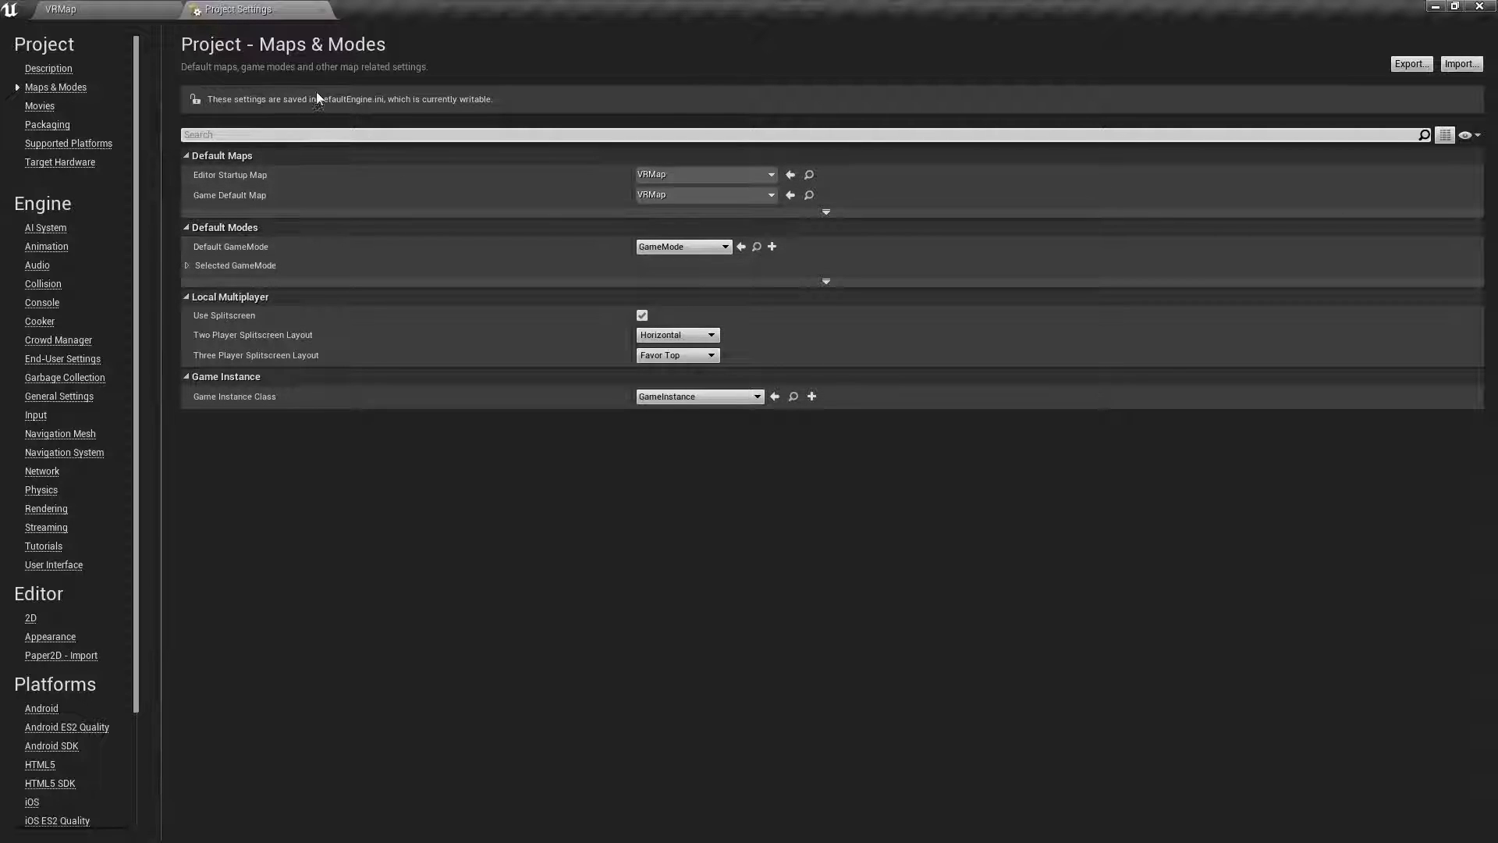
pyautogui.click(148, 9)
pyautogui.click(234, 9)
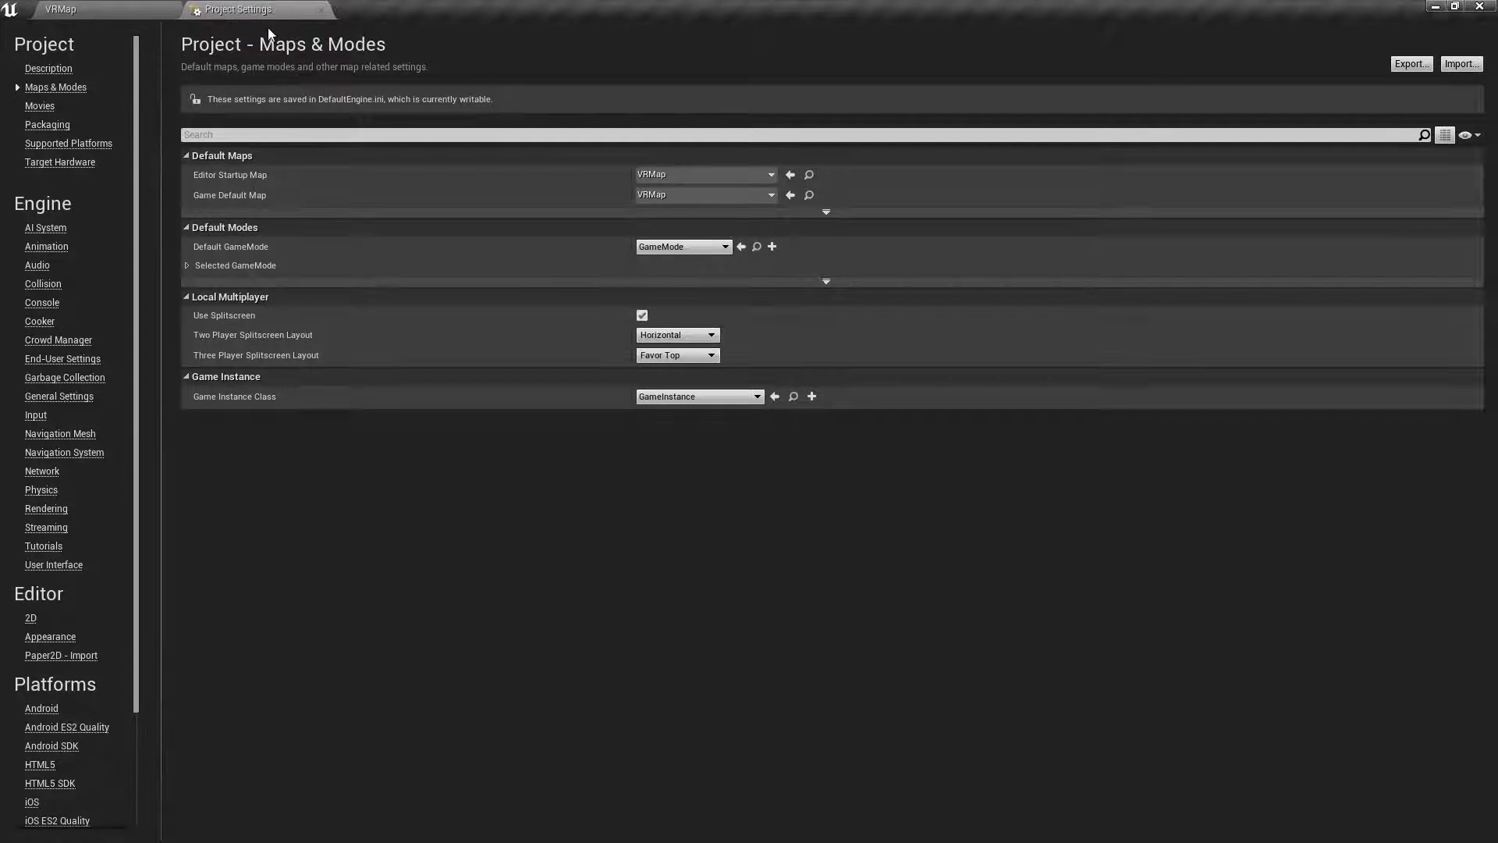
# Step: Create a Framework folder inside the Blueprints folder
pyautogui.click(109, 10)
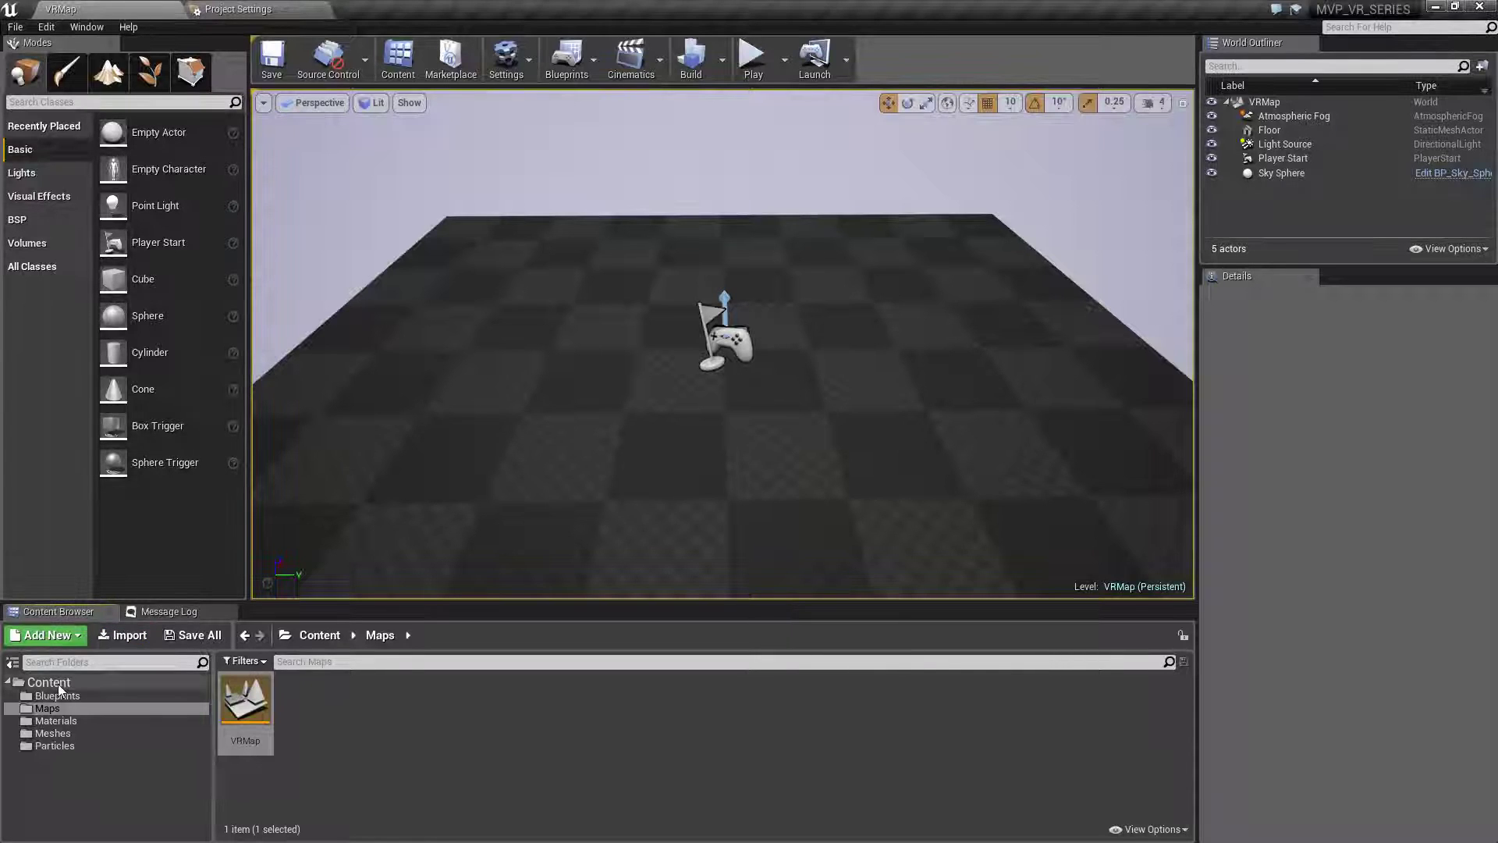
pyautogui.click(57, 695)
pyautogui.rightClick(309, 714)
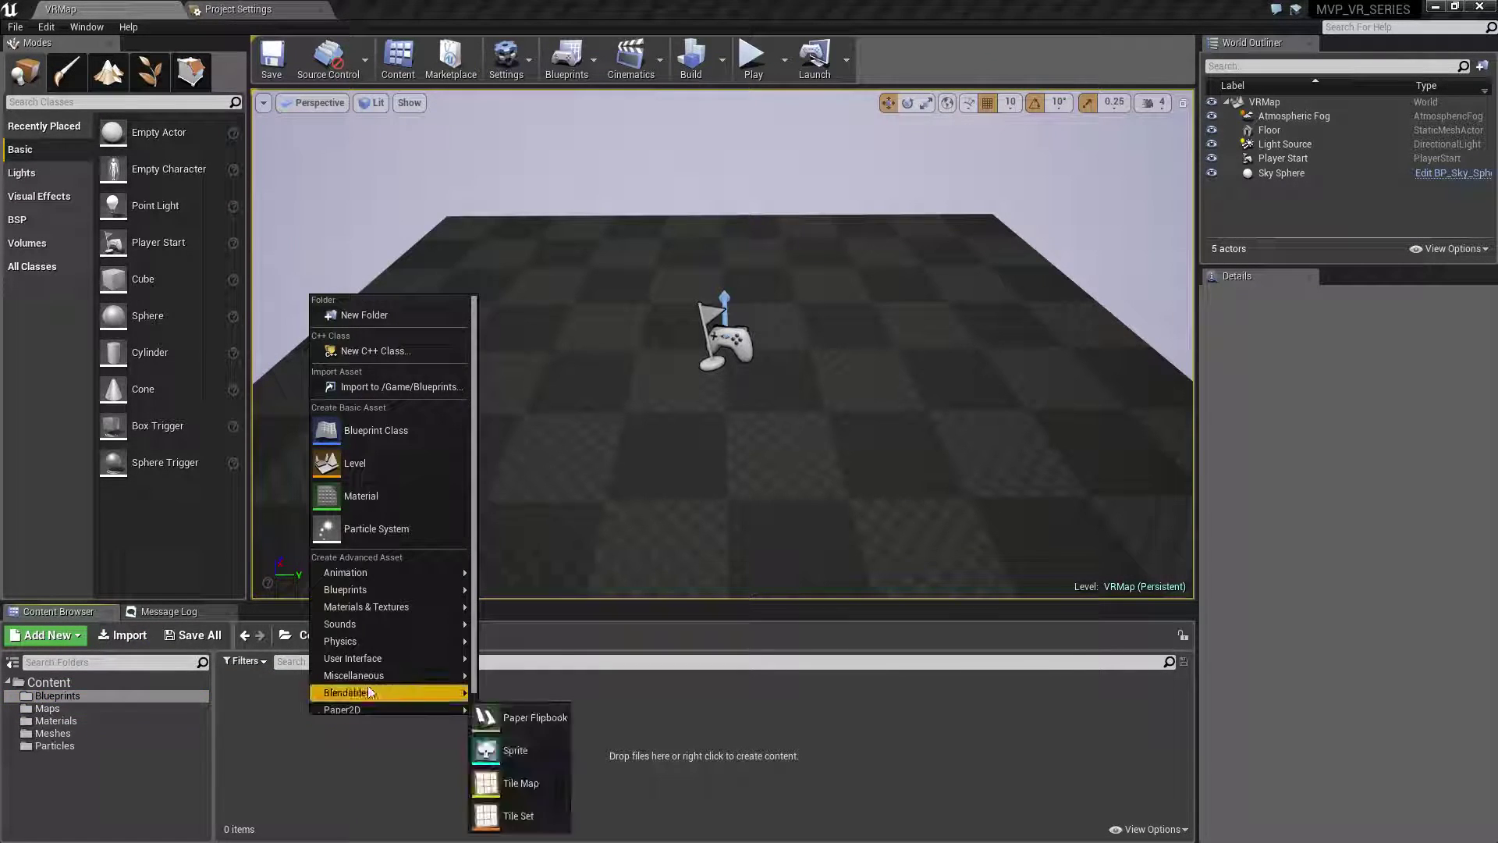
pyautogui.click(358, 309)
pyautogui.write('System')
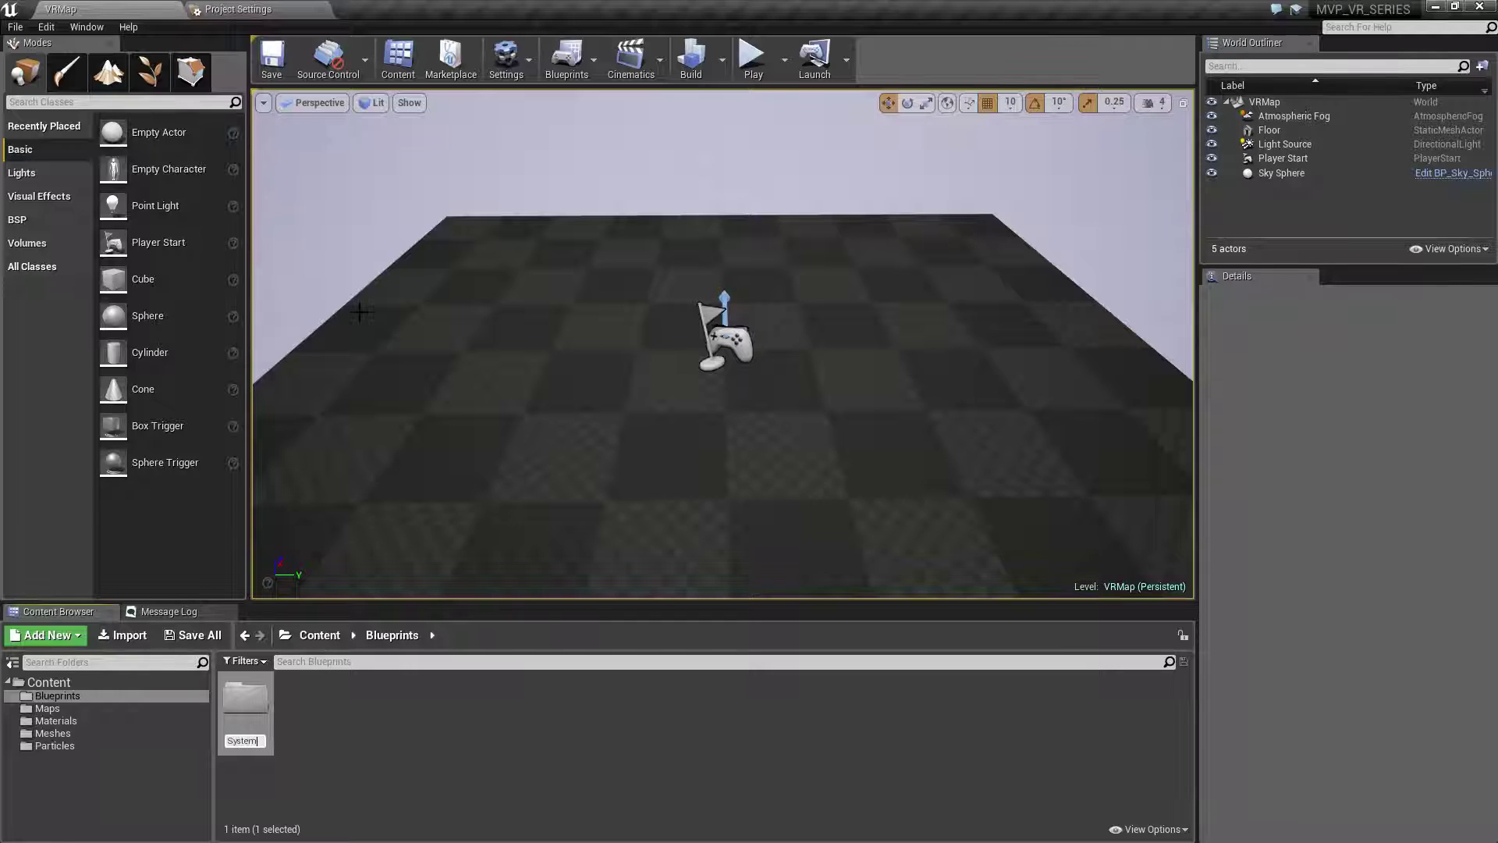
pyautogui.press('BackSpace')
pyautogui.press('BackSpace')
pyautogui.press('BackSpace')
pyautogui.press('BackSpace')
pyautogui.press('BackSpace')
pyautogui.press('BackSpace')
pyautogui.write('Framework')
pyautogui.press('Return')
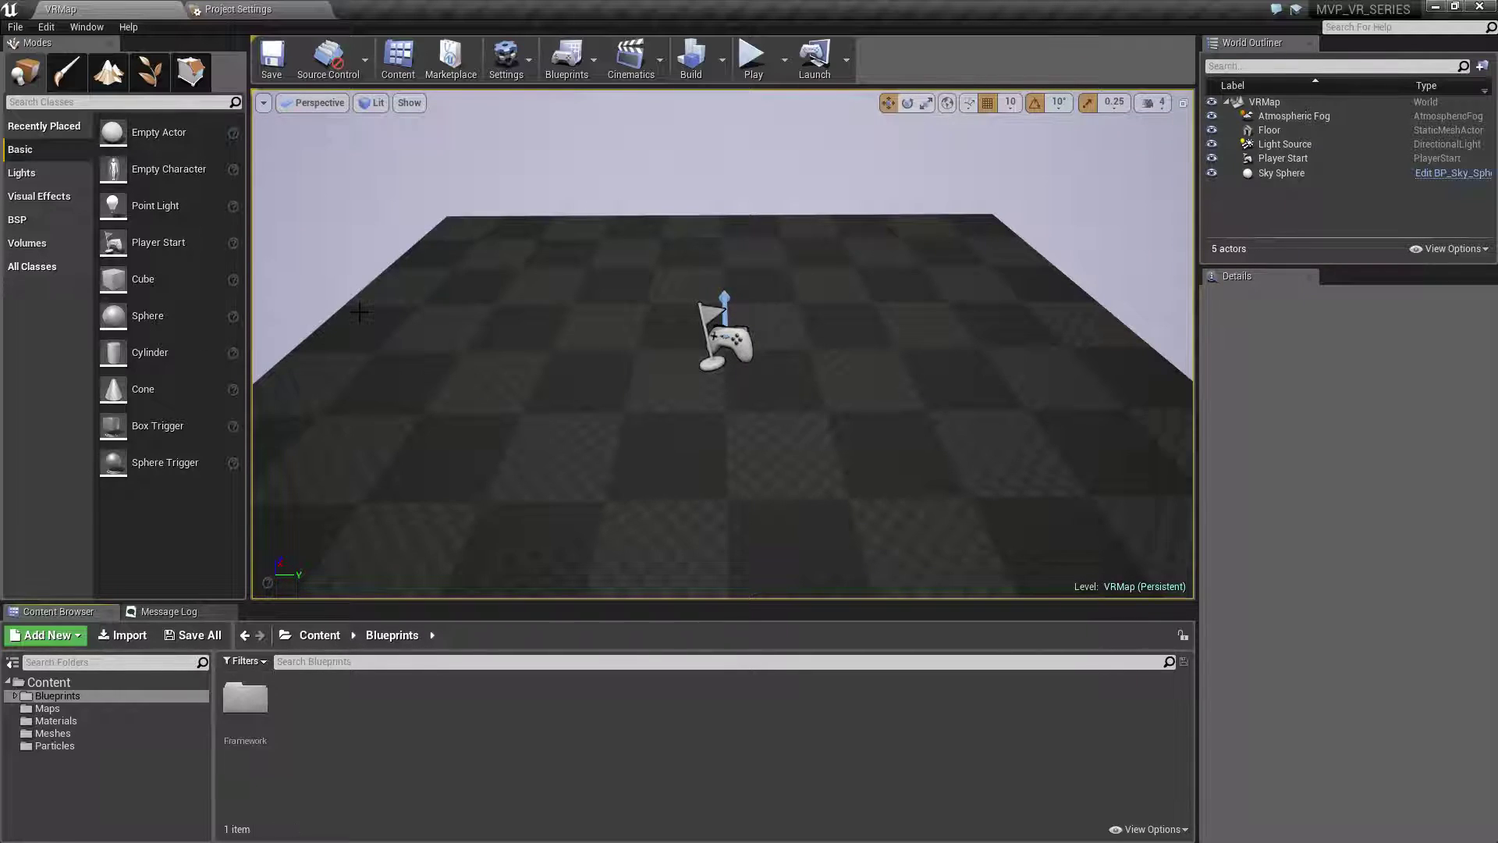
# Step: Inside Framework, create a Game Mode blueprint class named VRGameMode
pyautogui.doubleClick(238, 722)
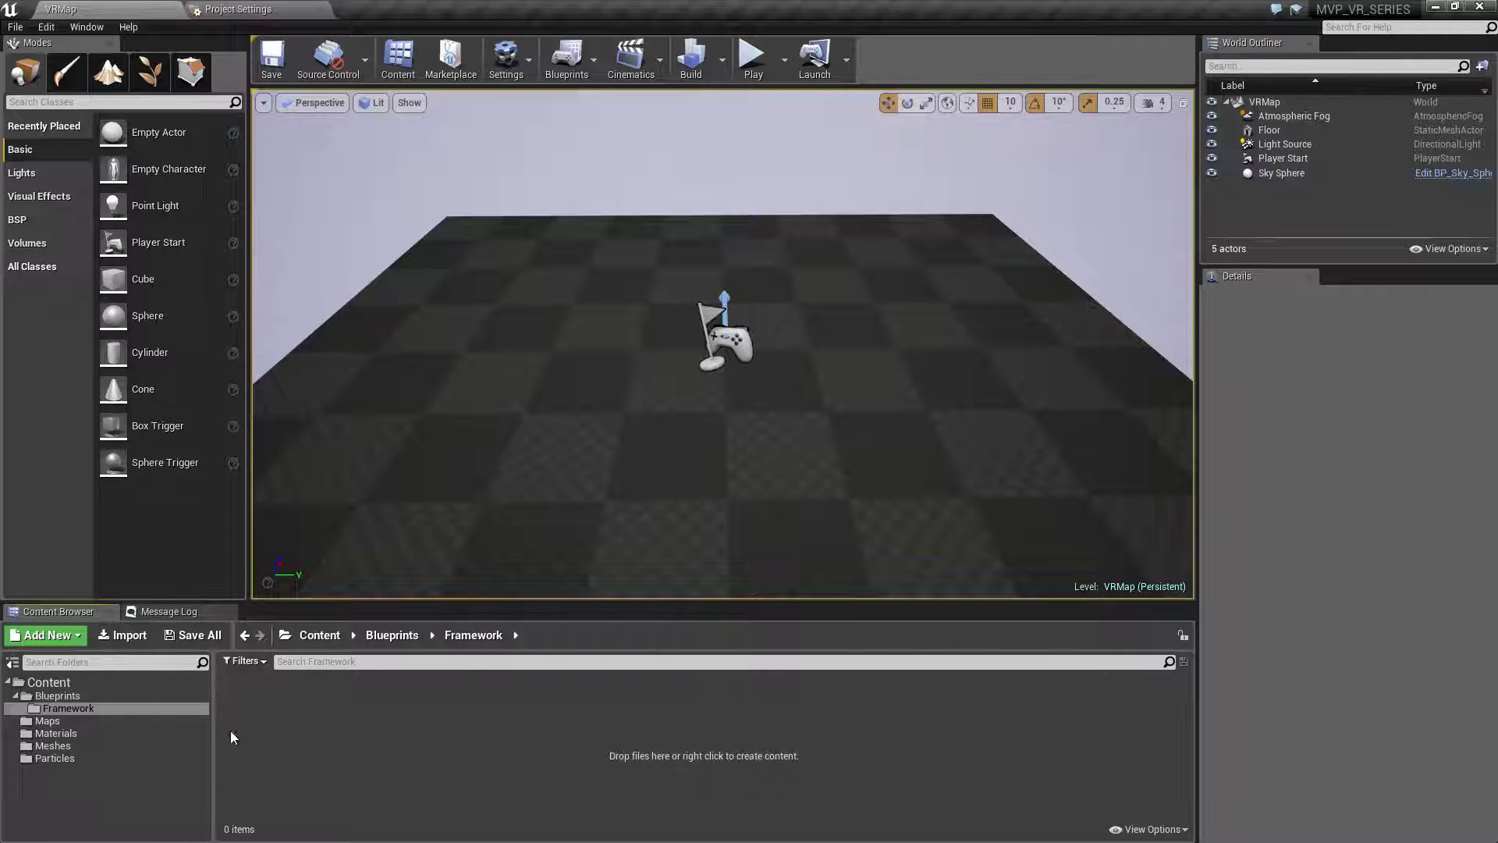
pyautogui.rightClick(426, 709)
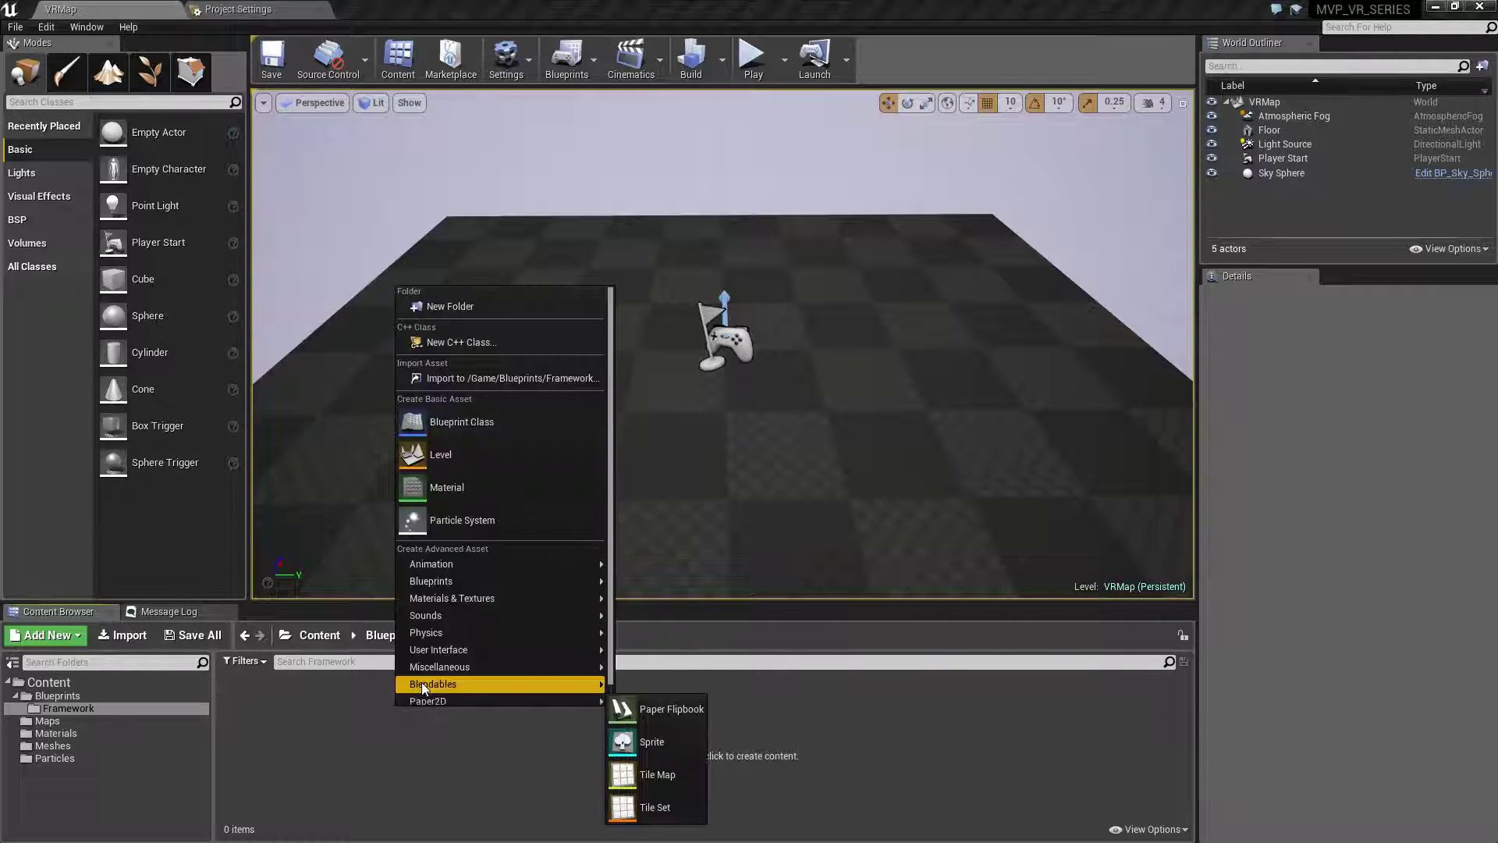
pyautogui.click(484, 423)
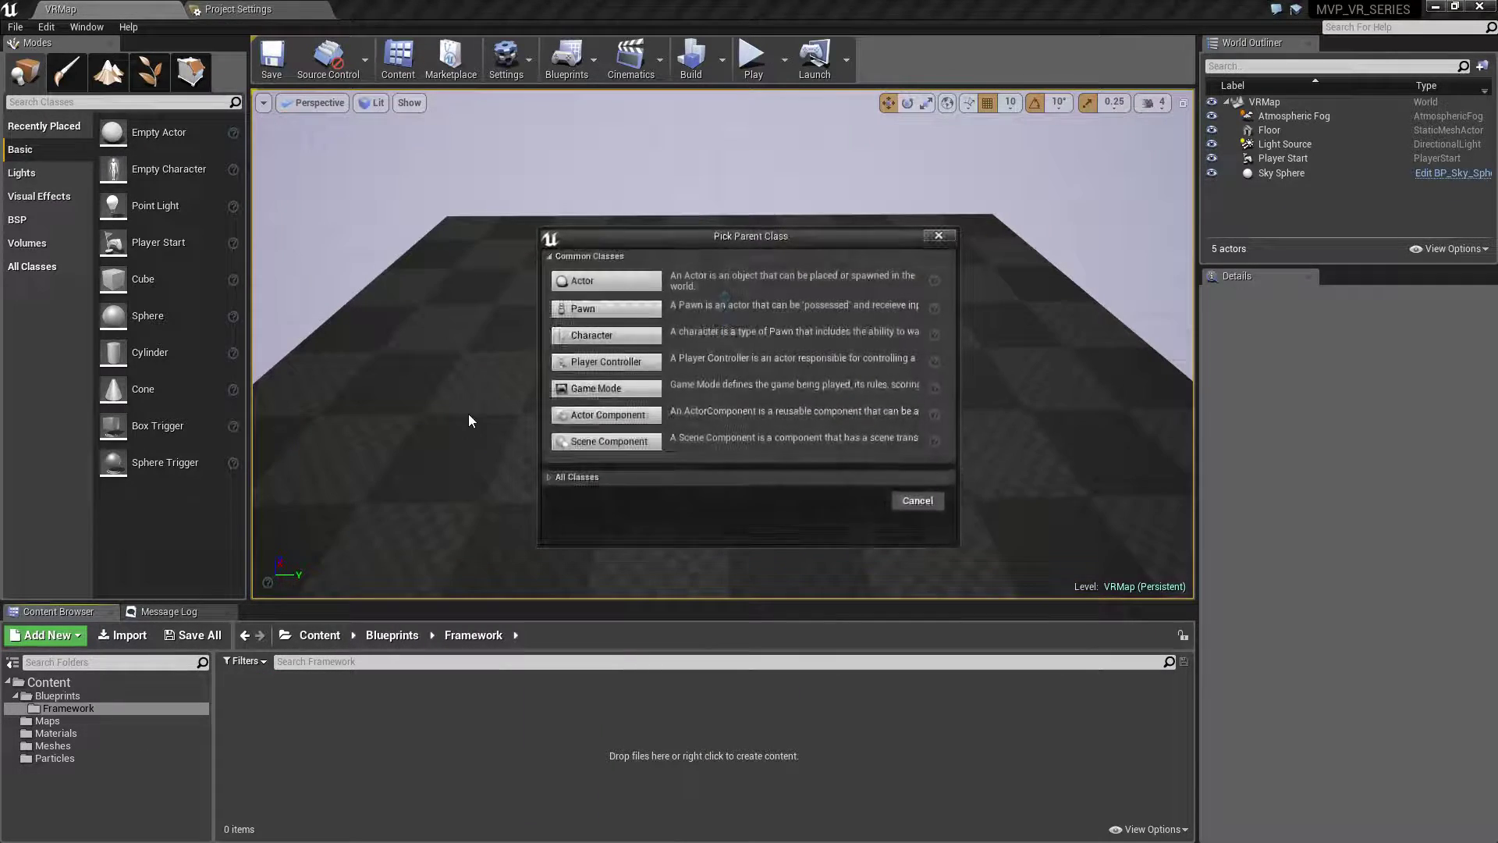
pyautogui.click(594, 401)
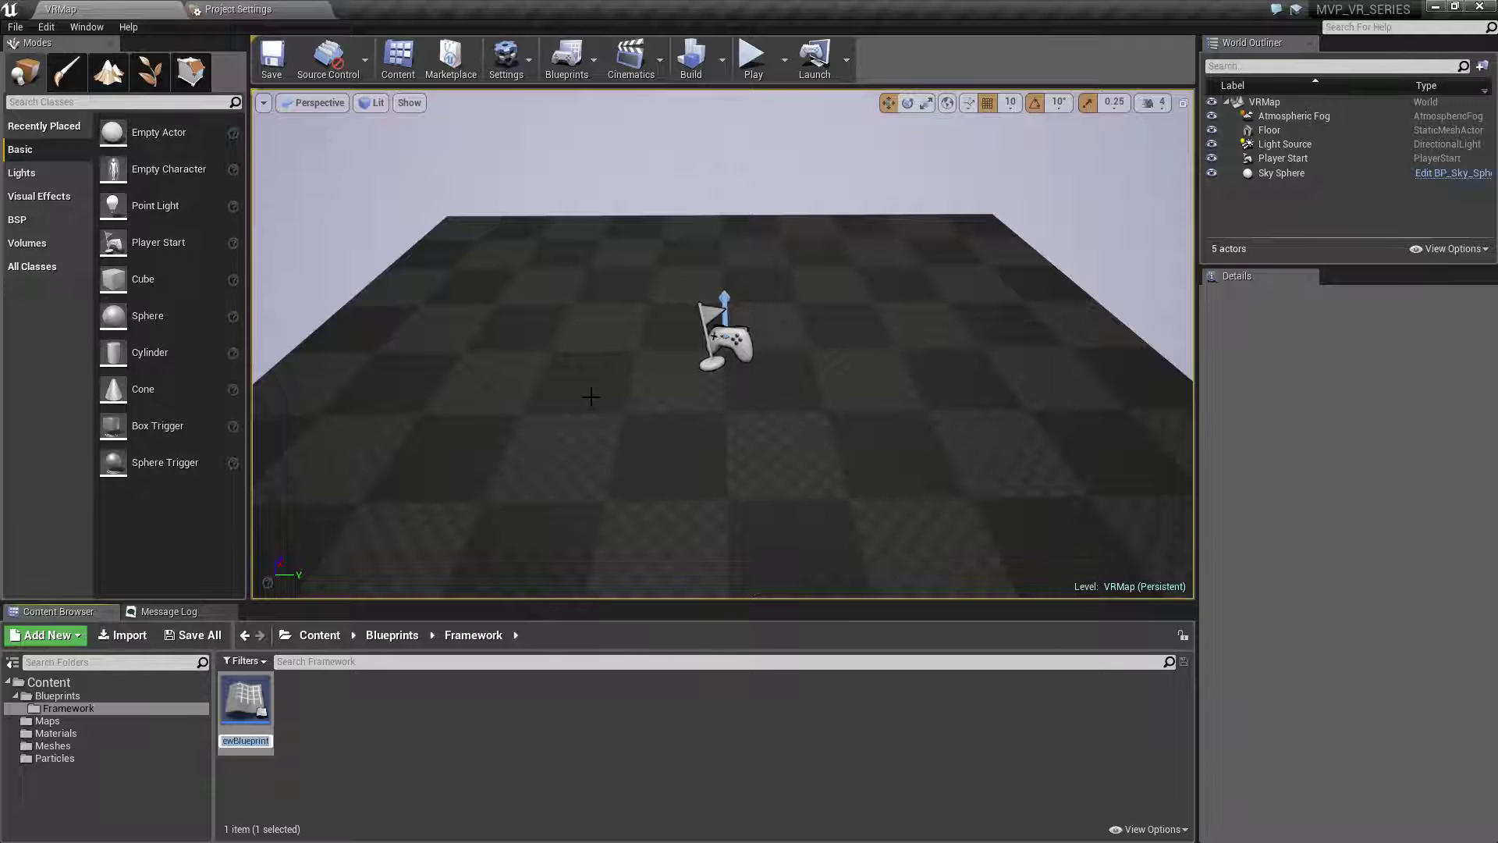
pyautogui.write('VR')
pyautogui.write('GameMode')
pyautogui.press('Return')
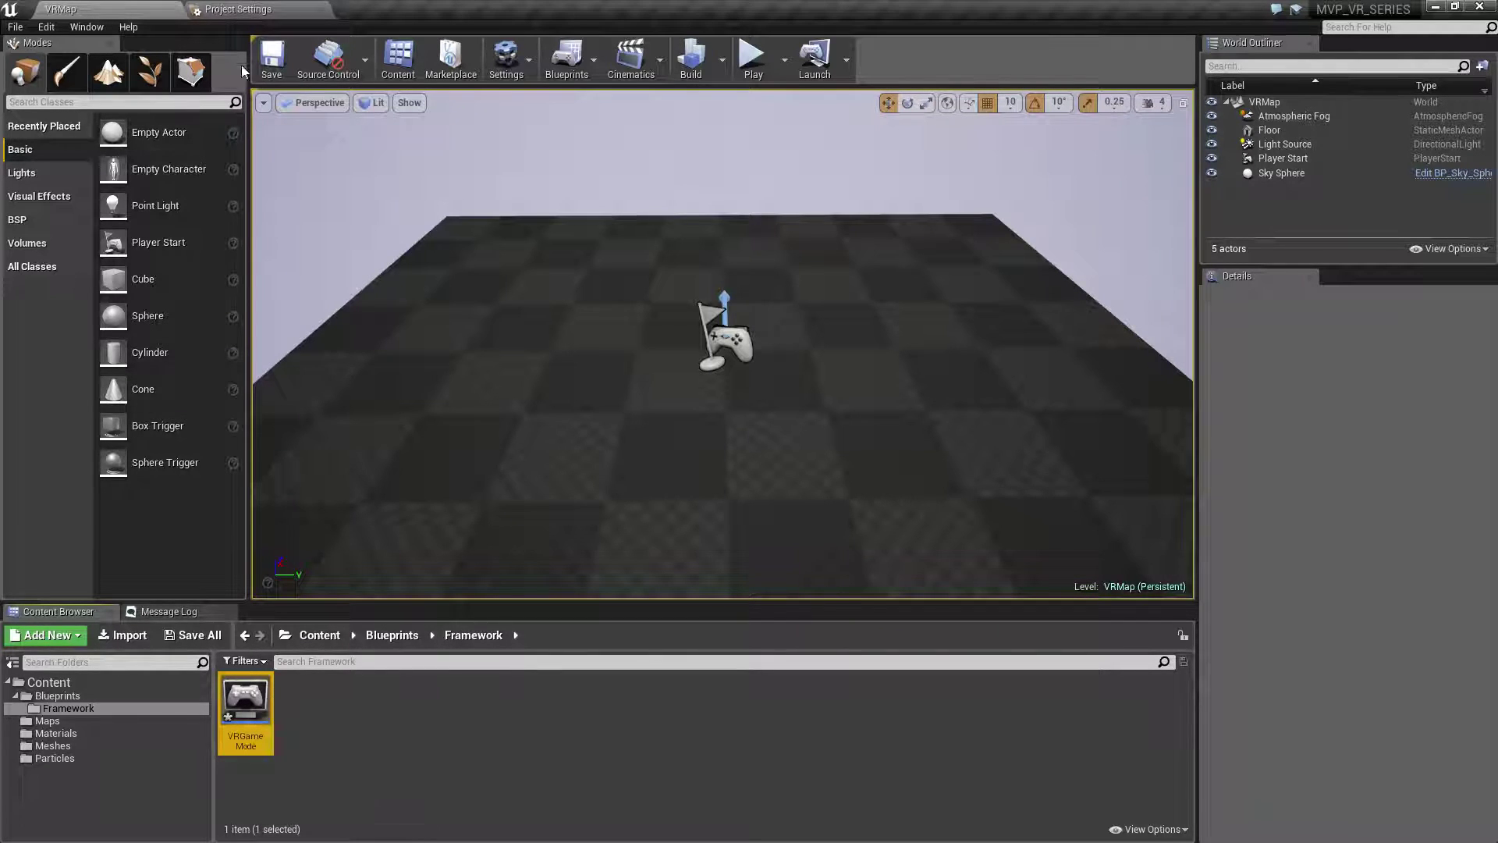
# Step: Choose VRGameMode as the Default GameMode in Maps & Modes, then close Project Settings
pyautogui.click(241, 7)
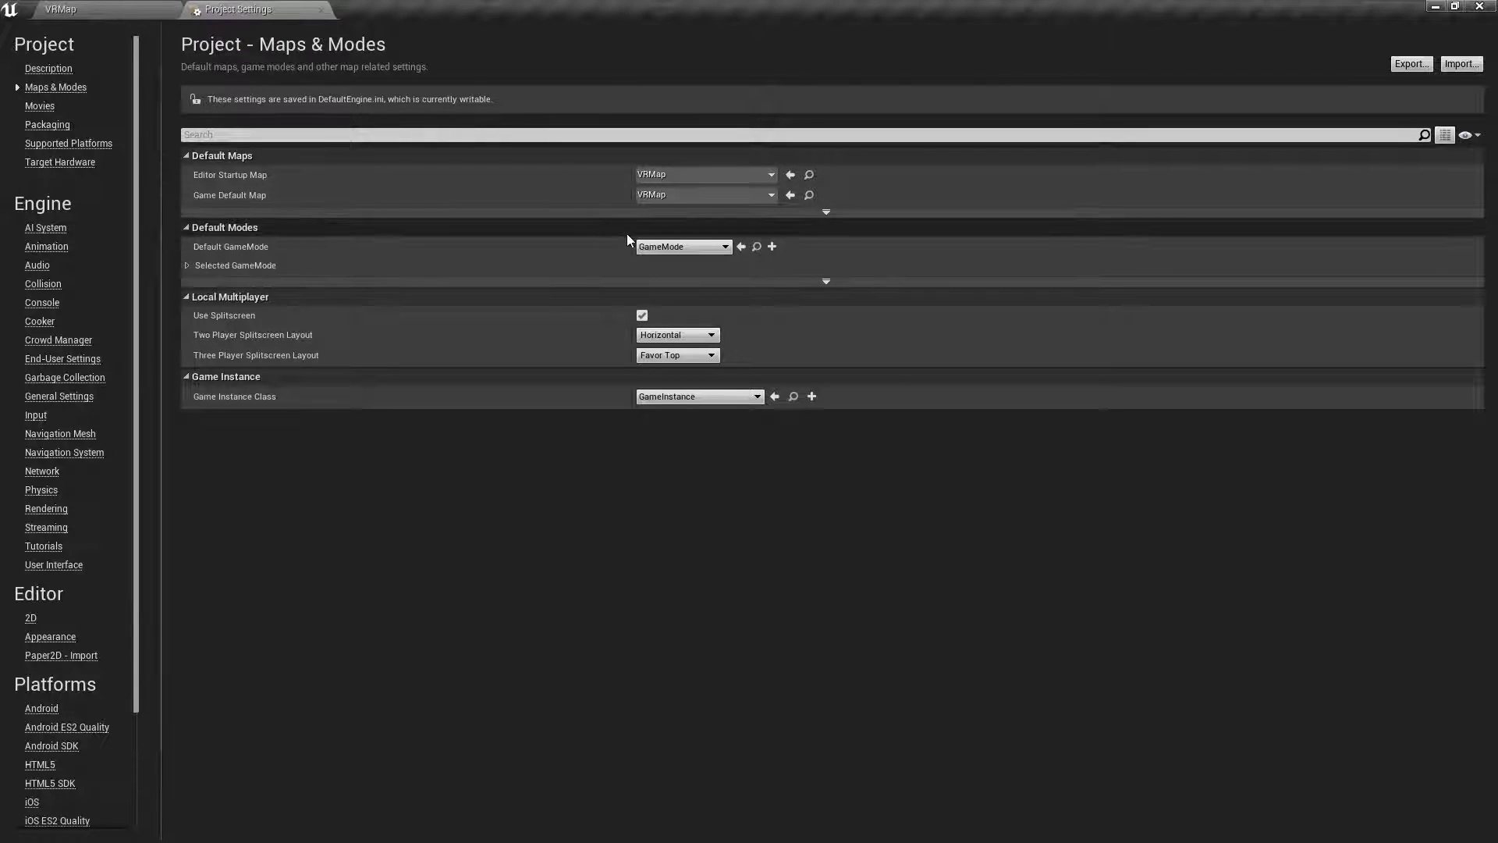
pyautogui.click(680, 246)
pyautogui.click(693, 307)
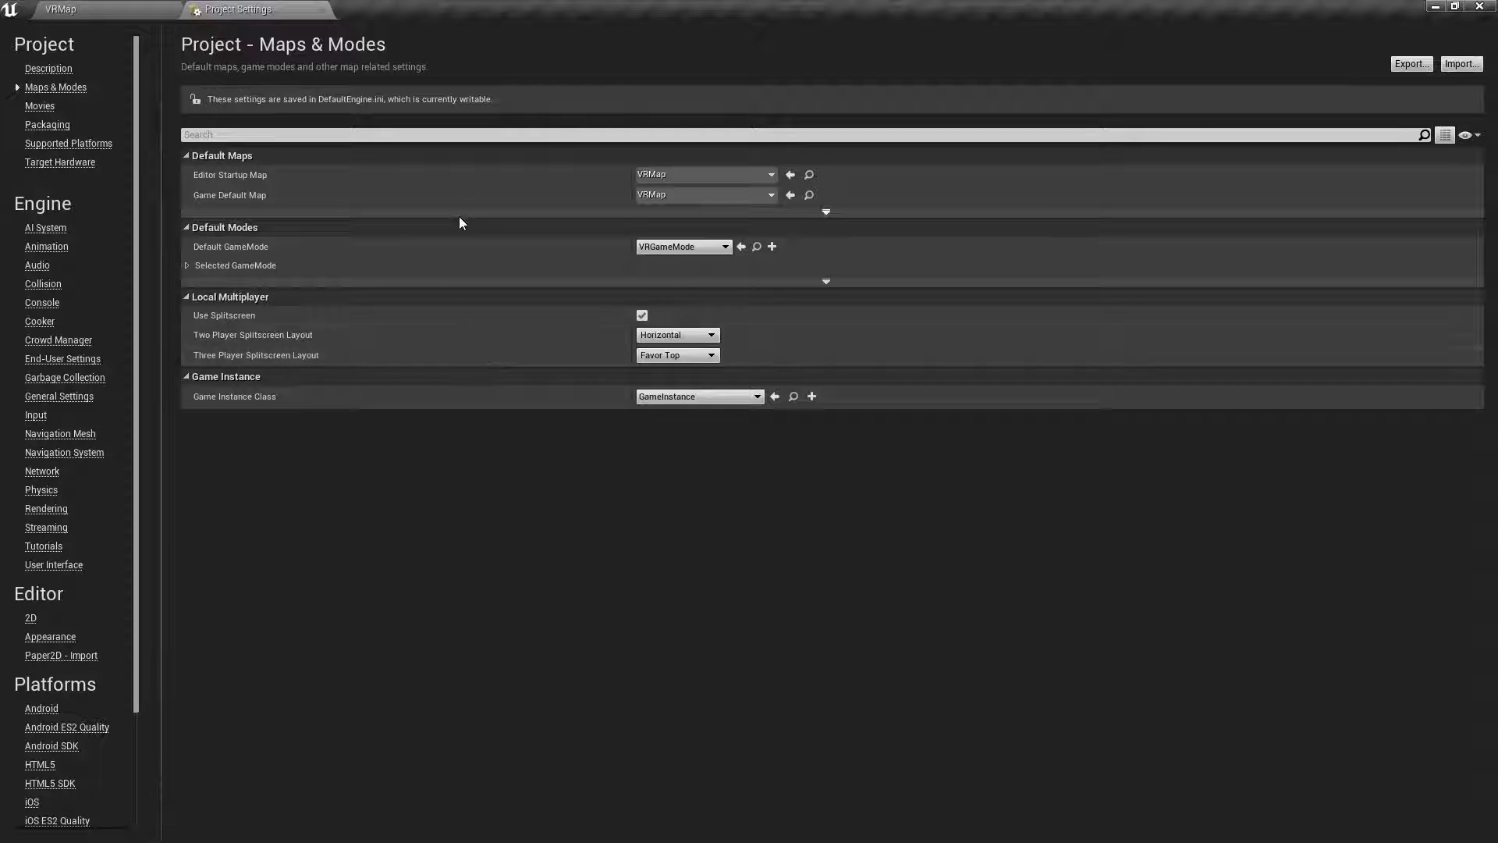
pyautogui.click(318, 12)
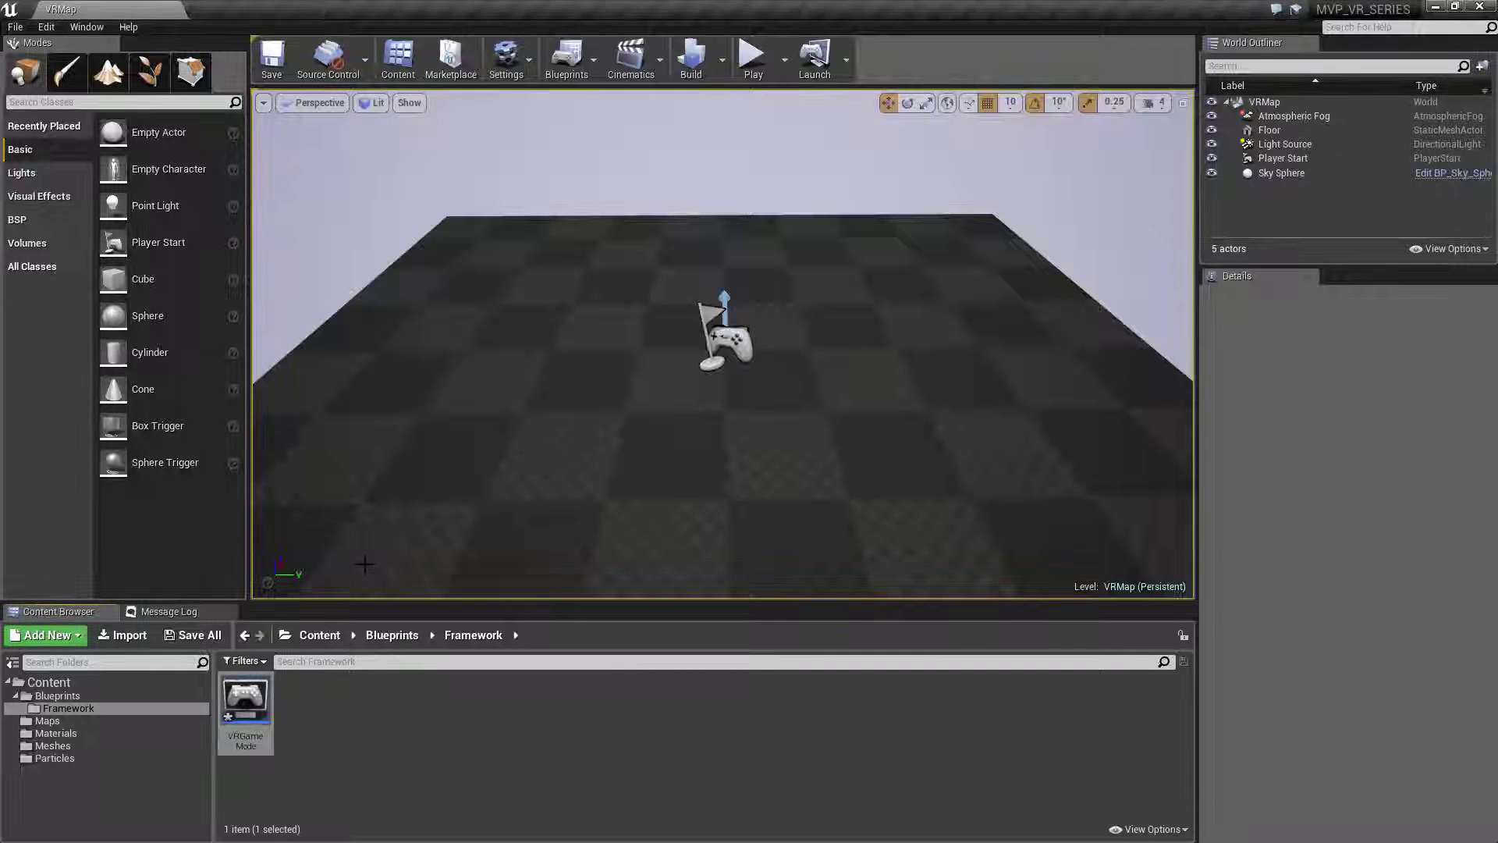
pyautogui.click(260, 704)
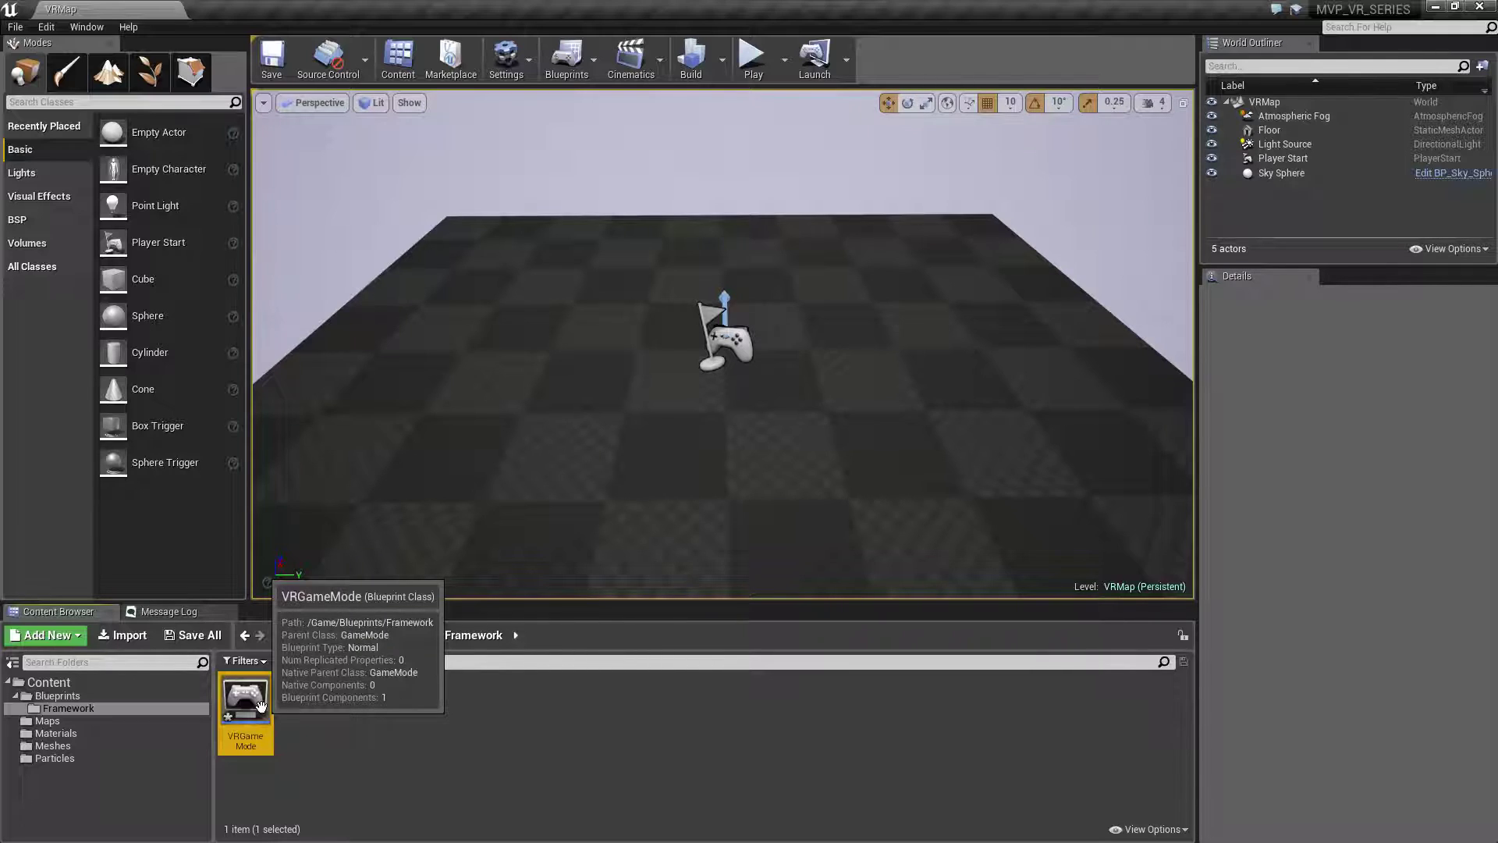
# Step: Create a Player folder inside Blueprints
pyautogui.click(78, 696)
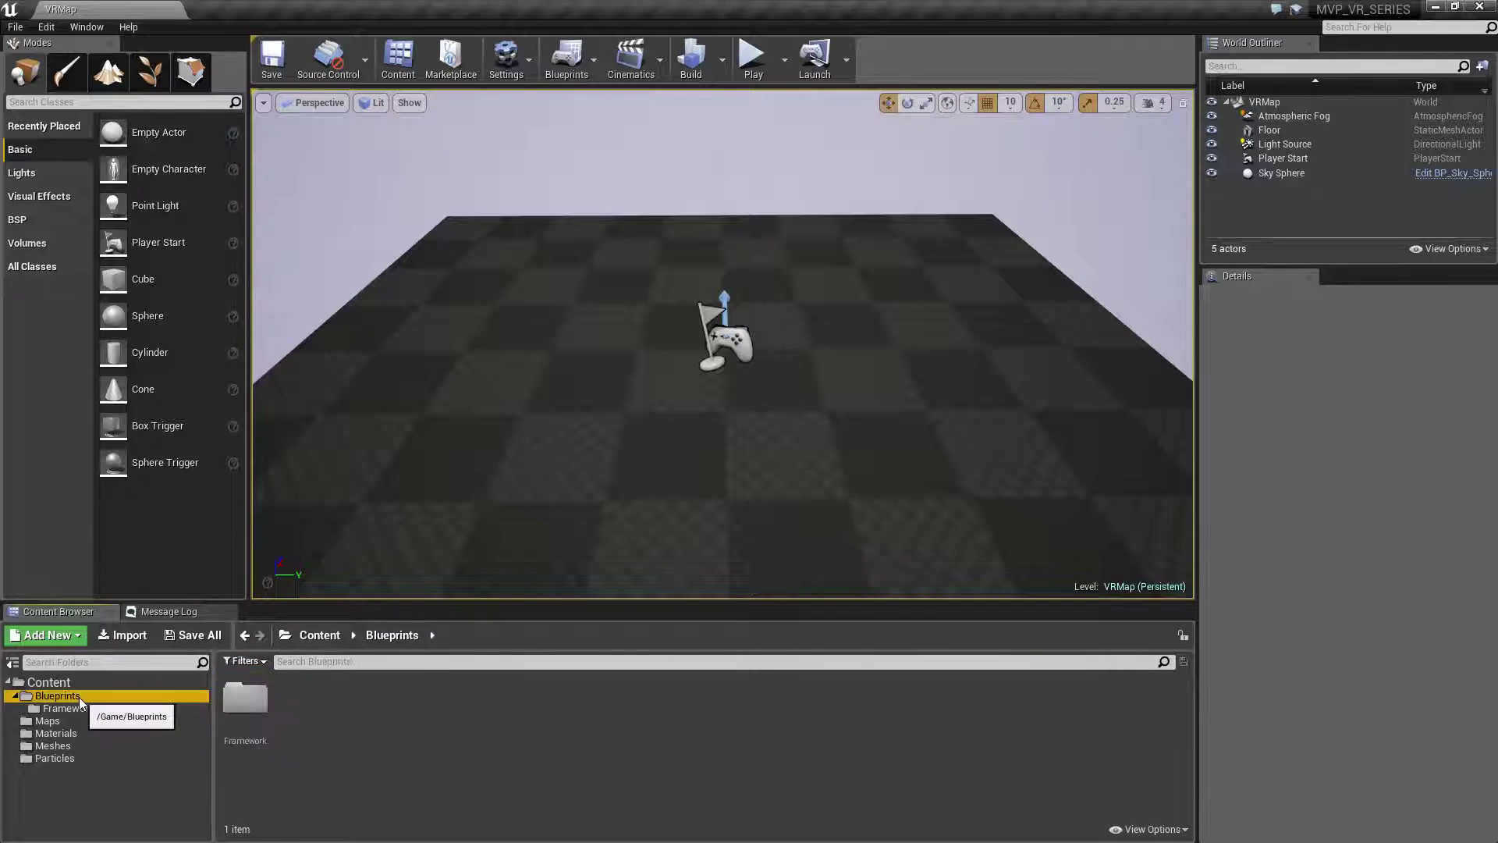
pyautogui.rightClick(78, 696)
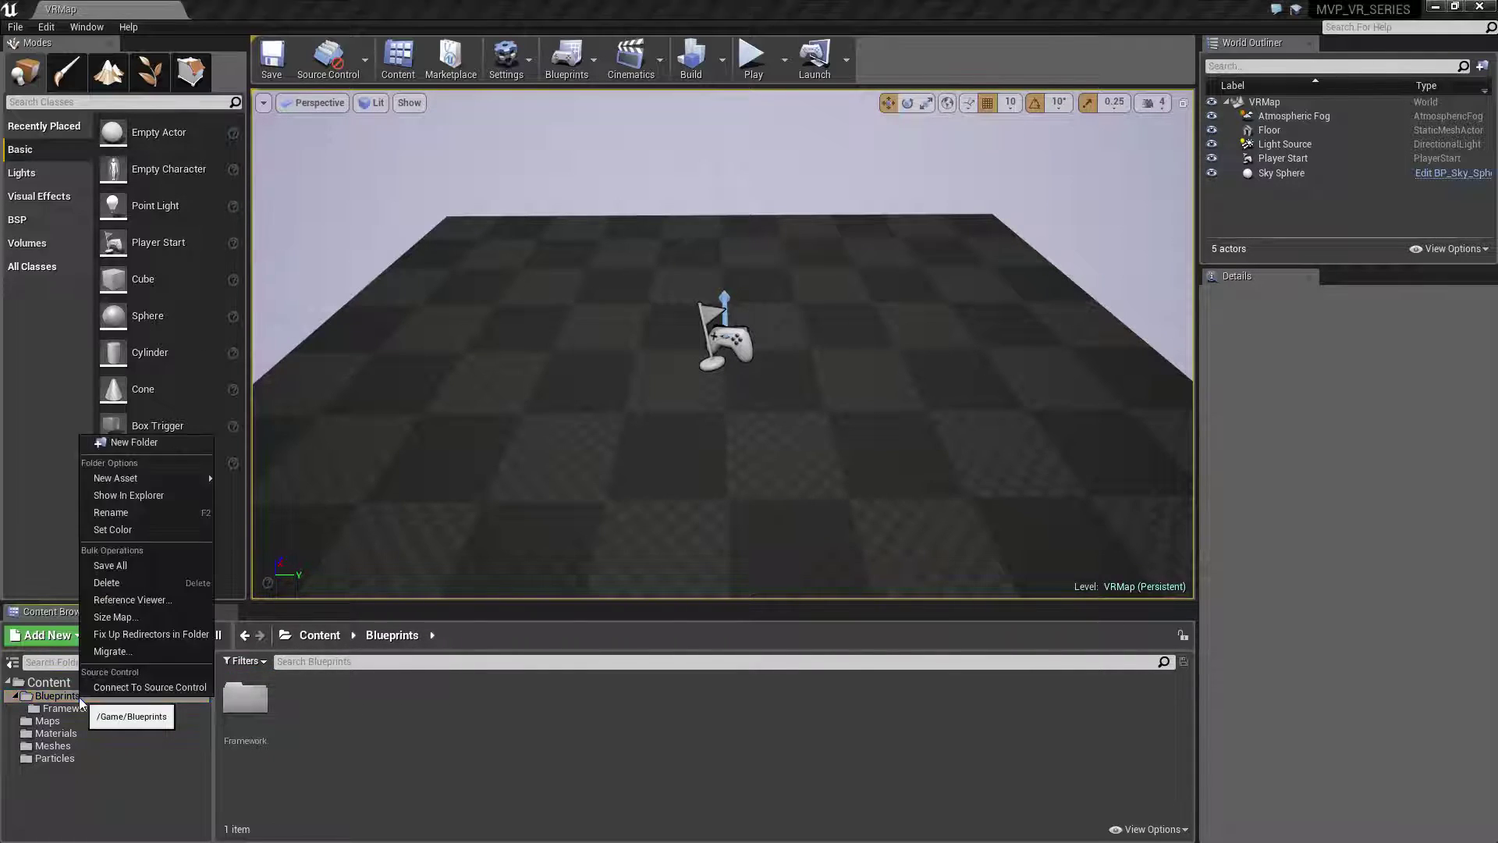
pyautogui.click(145, 442)
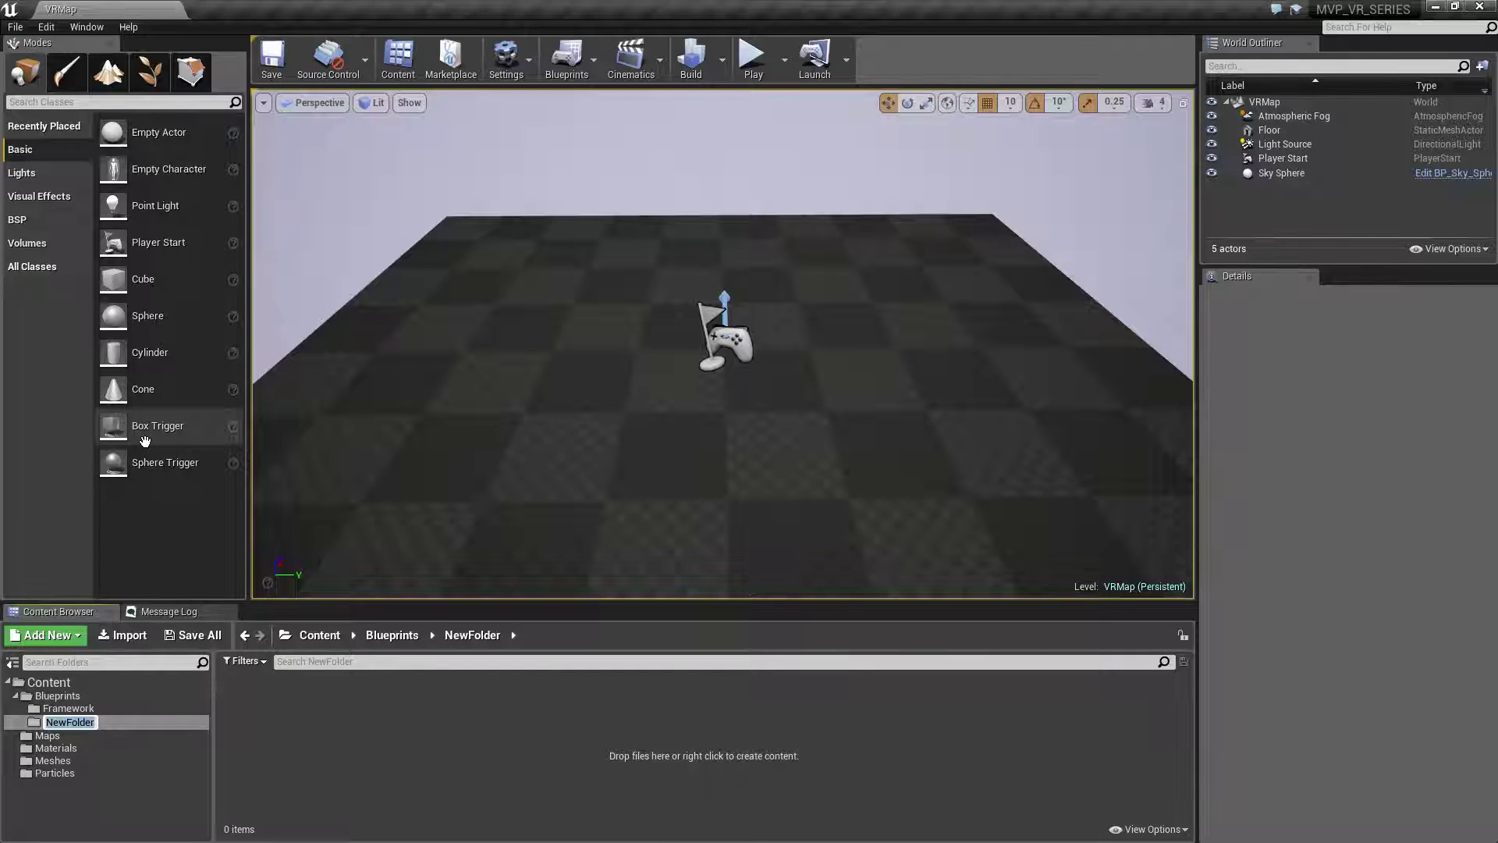
pyautogui.write('Player')
pyautogui.press('Return')
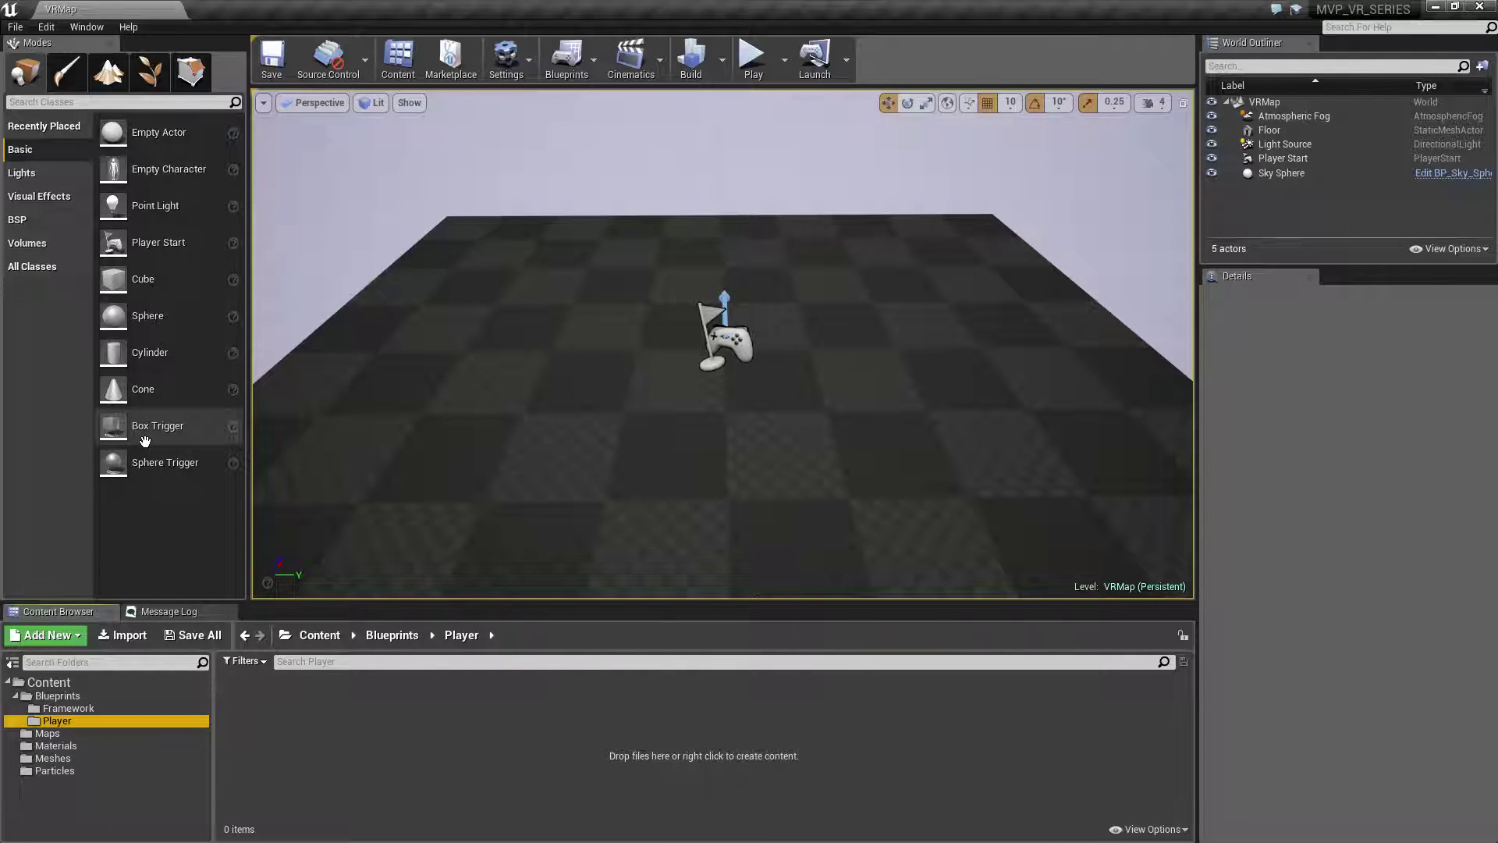
# Step: Add a Character-based blueprint named VRCharacter in the Player folder
pyautogui.rightClick(333, 710)
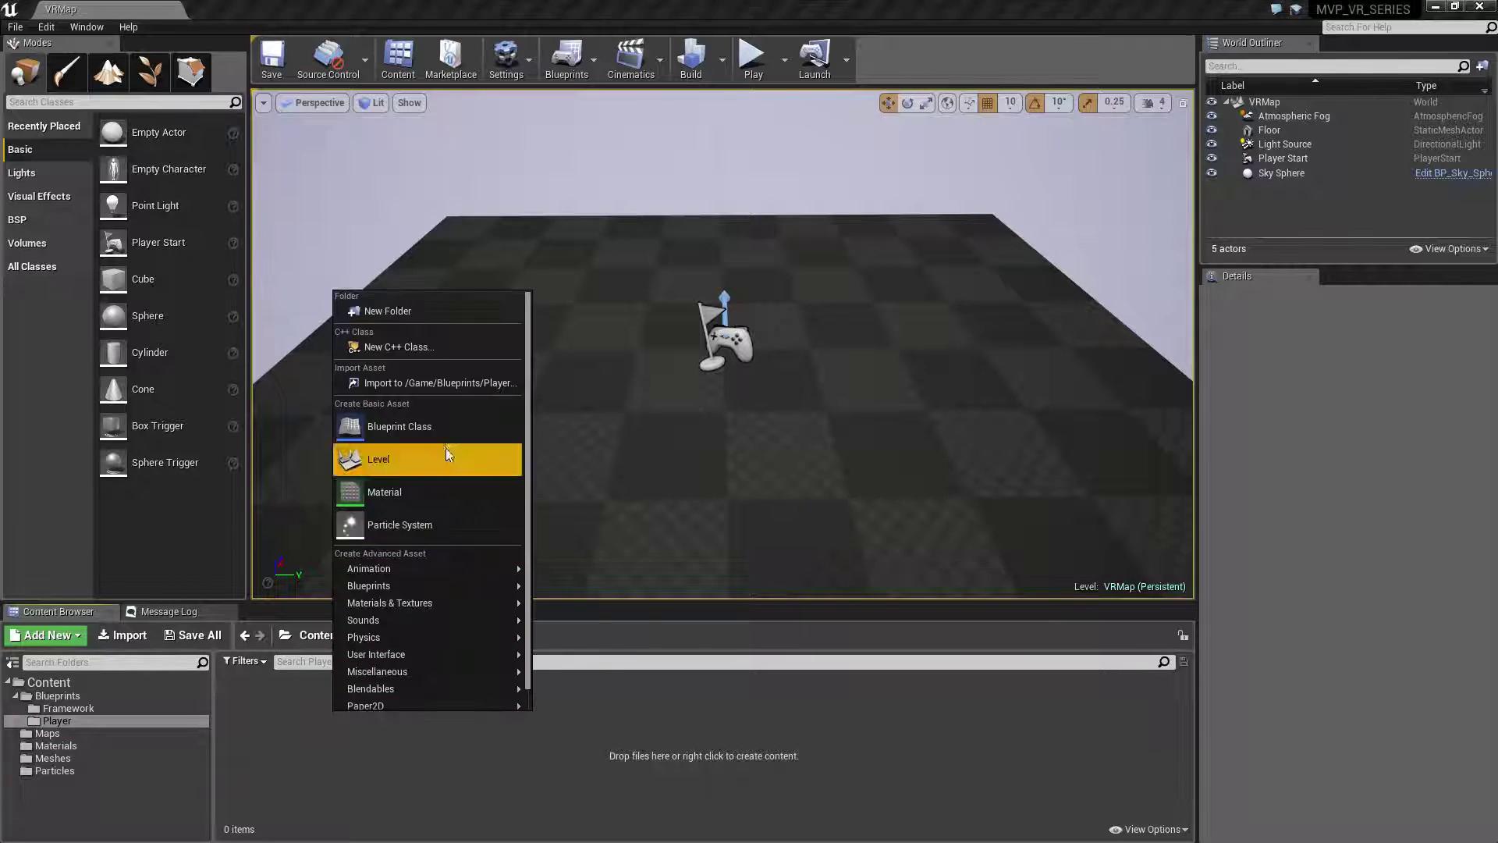
pyautogui.click(414, 429)
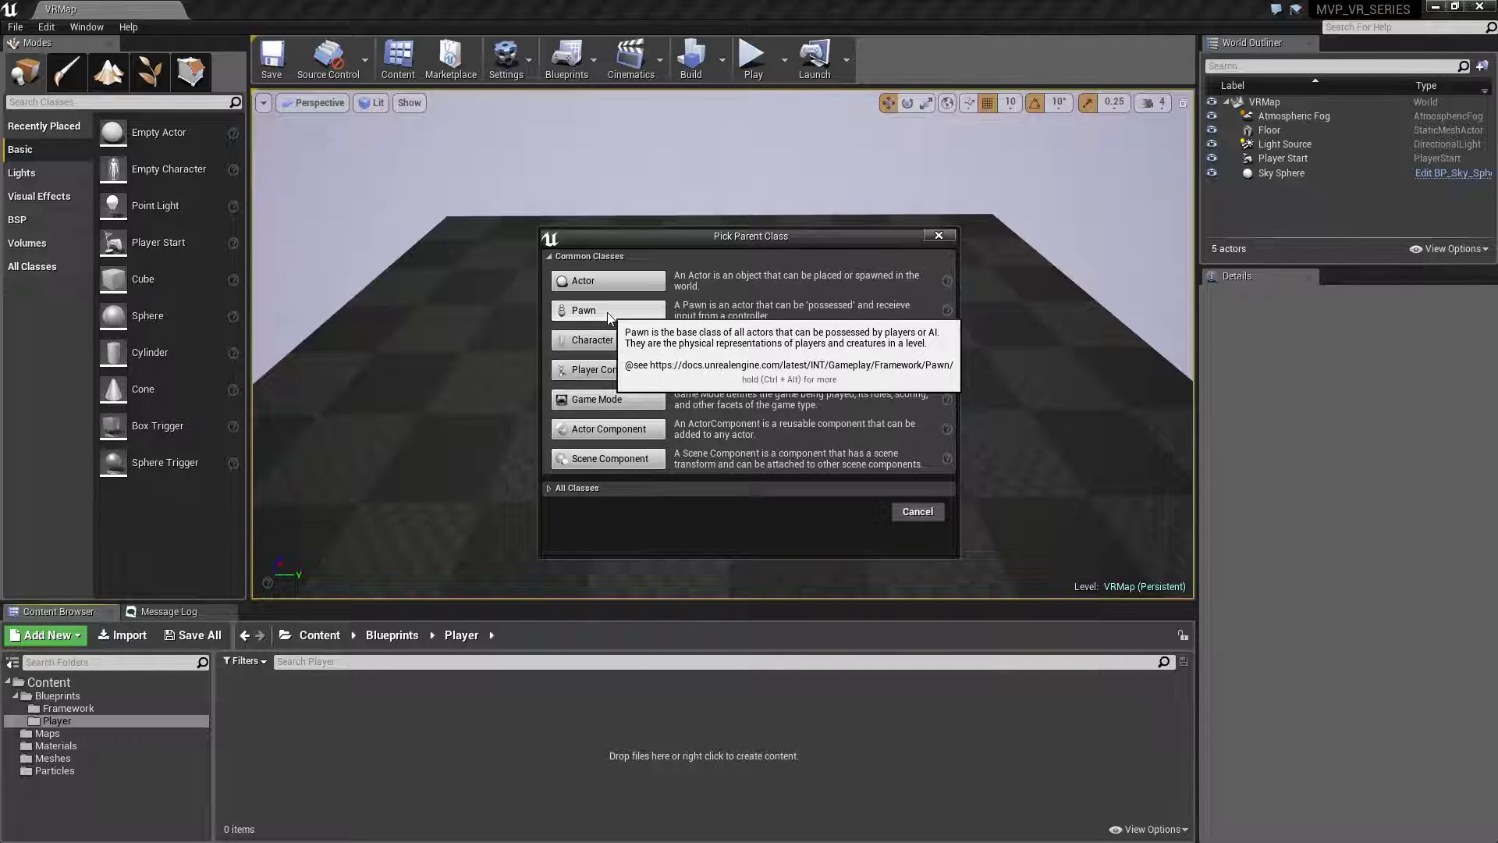
pyautogui.click(608, 311)
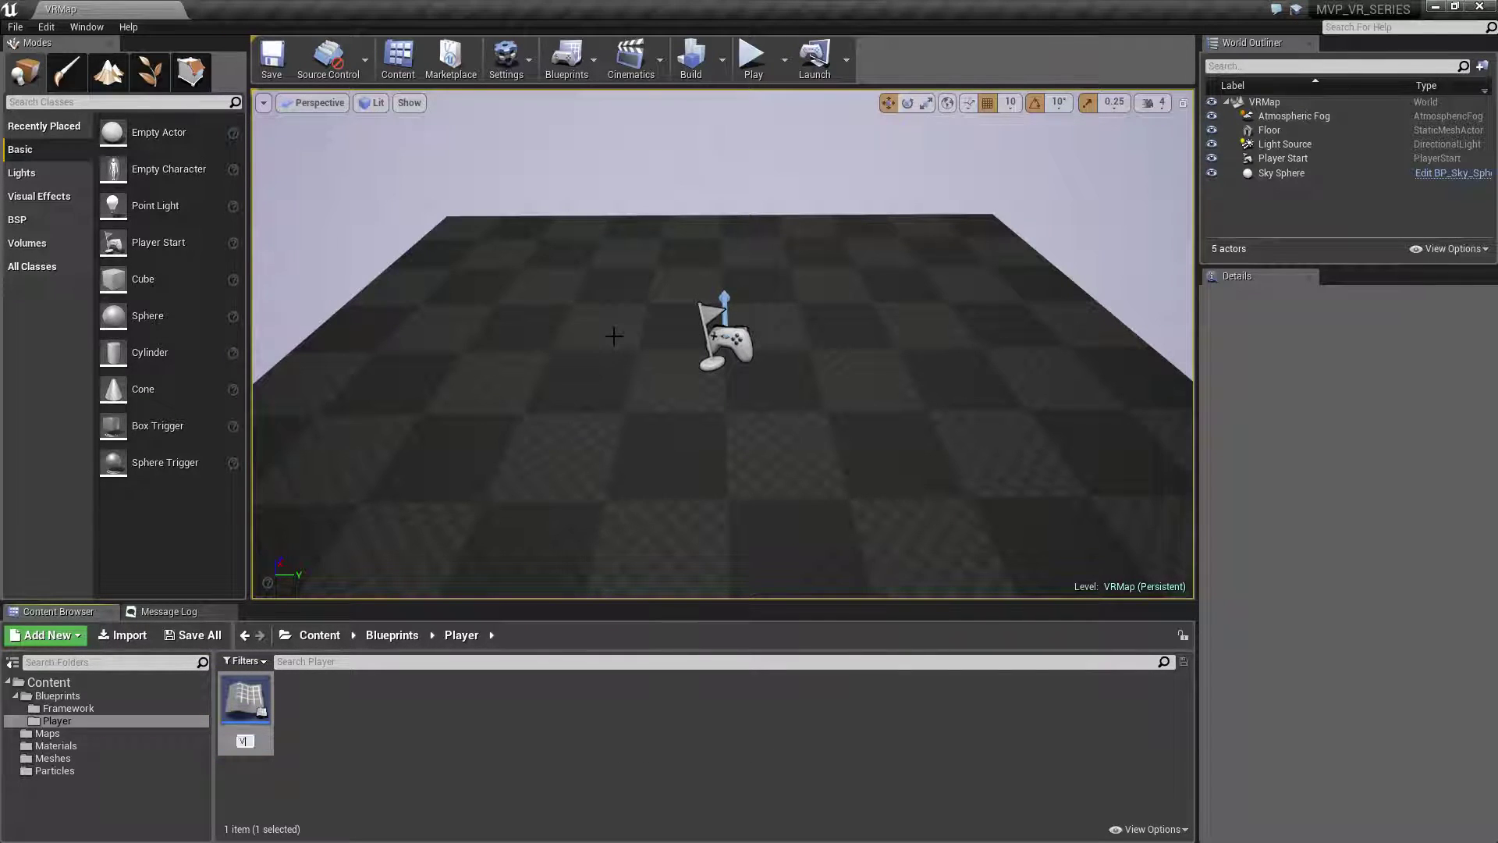
pyautogui.write('VRCharacter')
pyautogui.press('Return')
# Step: Add a Pawn-based blueprint named VRPawn in the Player folder
pyautogui.rightClick(348, 731)
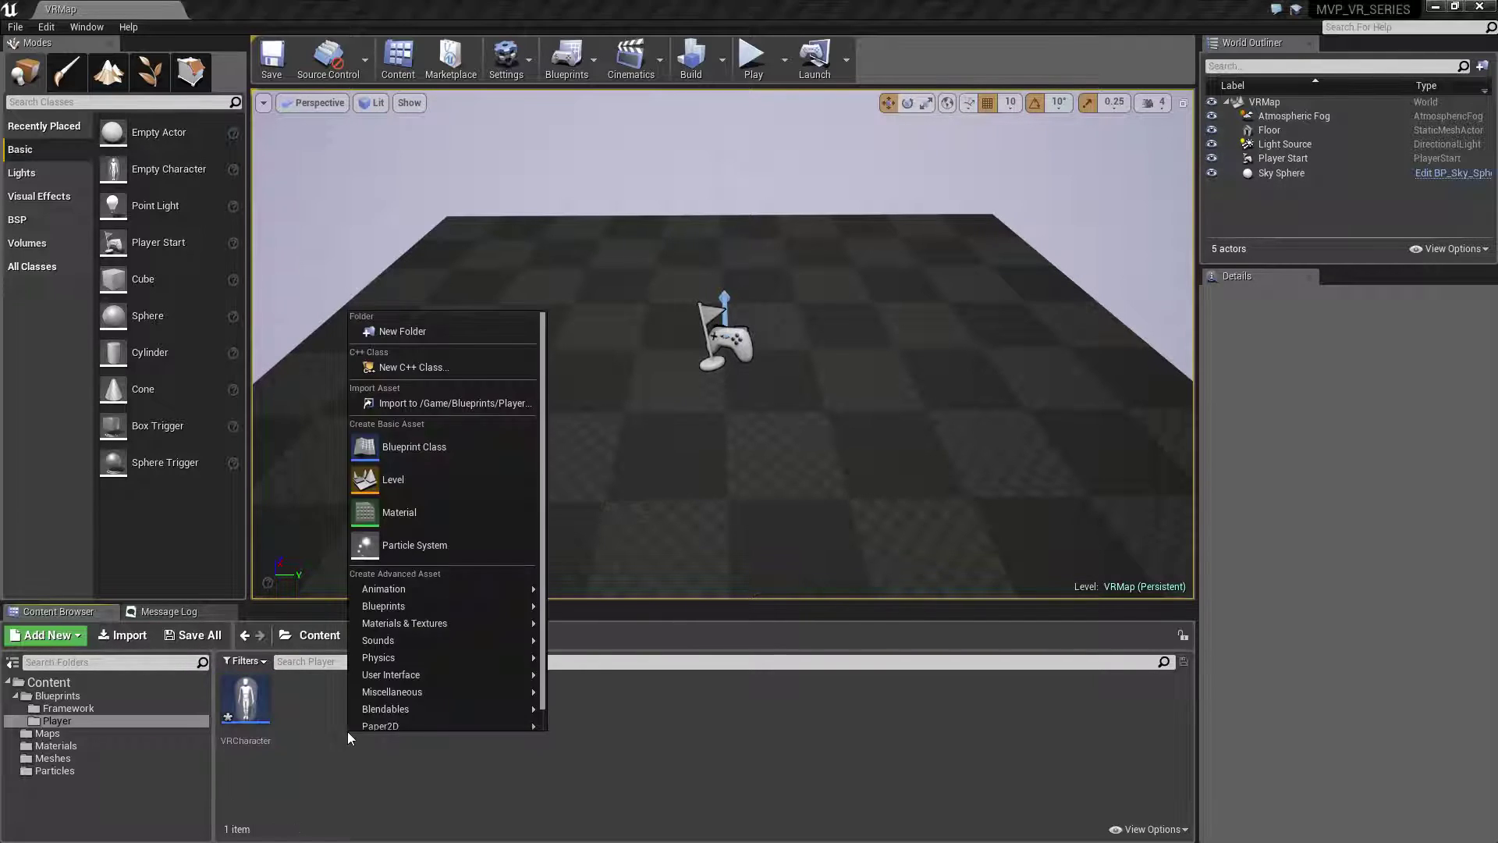
pyautogui.click(427, 448)
pyautogui.click(597, 318)
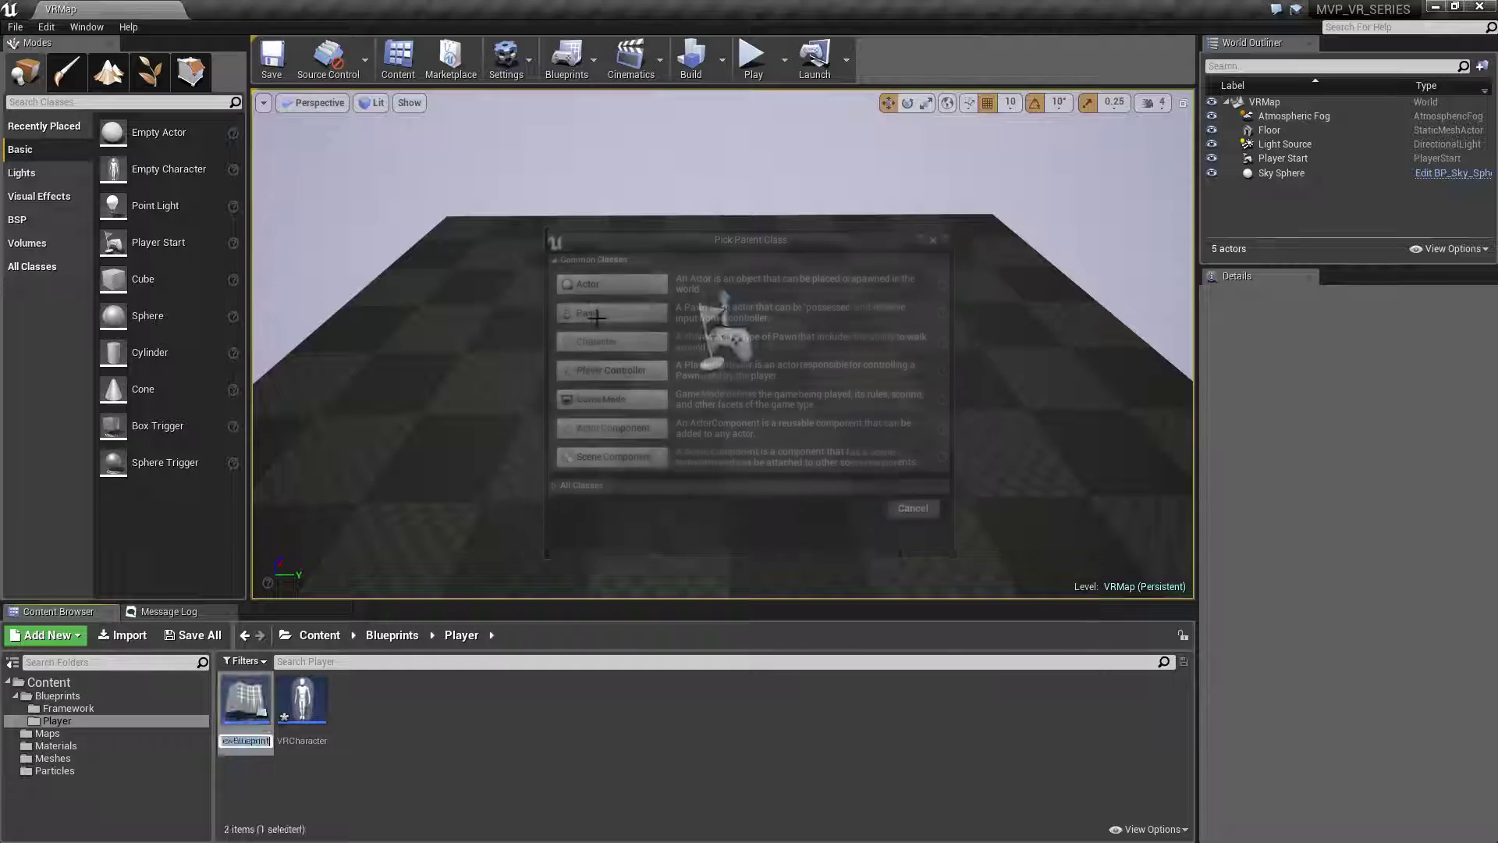
pyautogui.write('VRPawn')
pyautogui.press('Return')
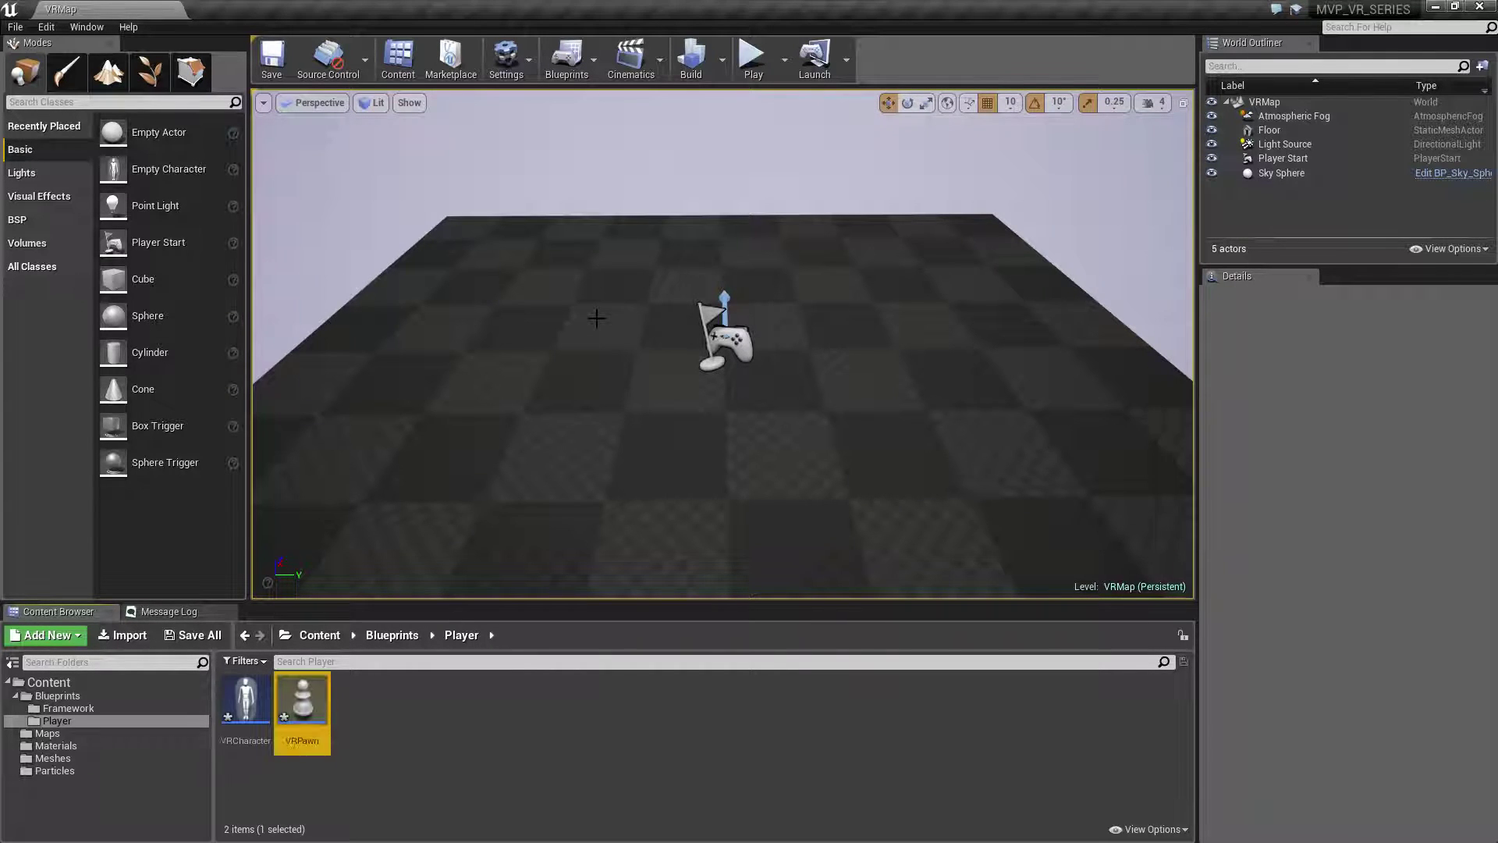
pyautogui.moveTo(246, 702); pyautogui.dragTo(423, 357)
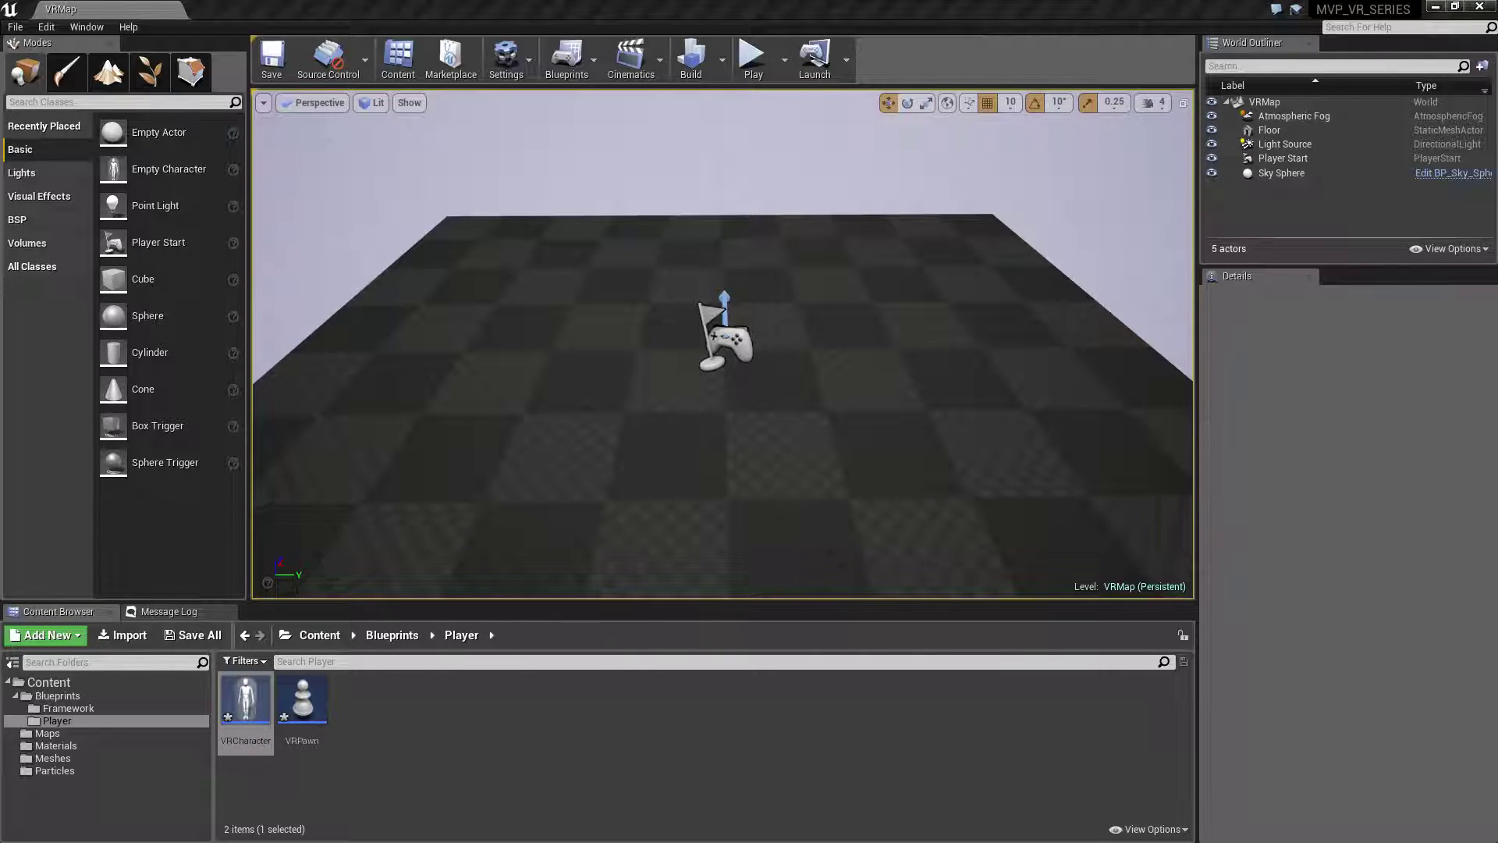
# Step: Open the VRCharacter and VRPawn blueprints in their own editors
pyautogui.doubleClick(245, 698)
pyautogui.click(60, 8)
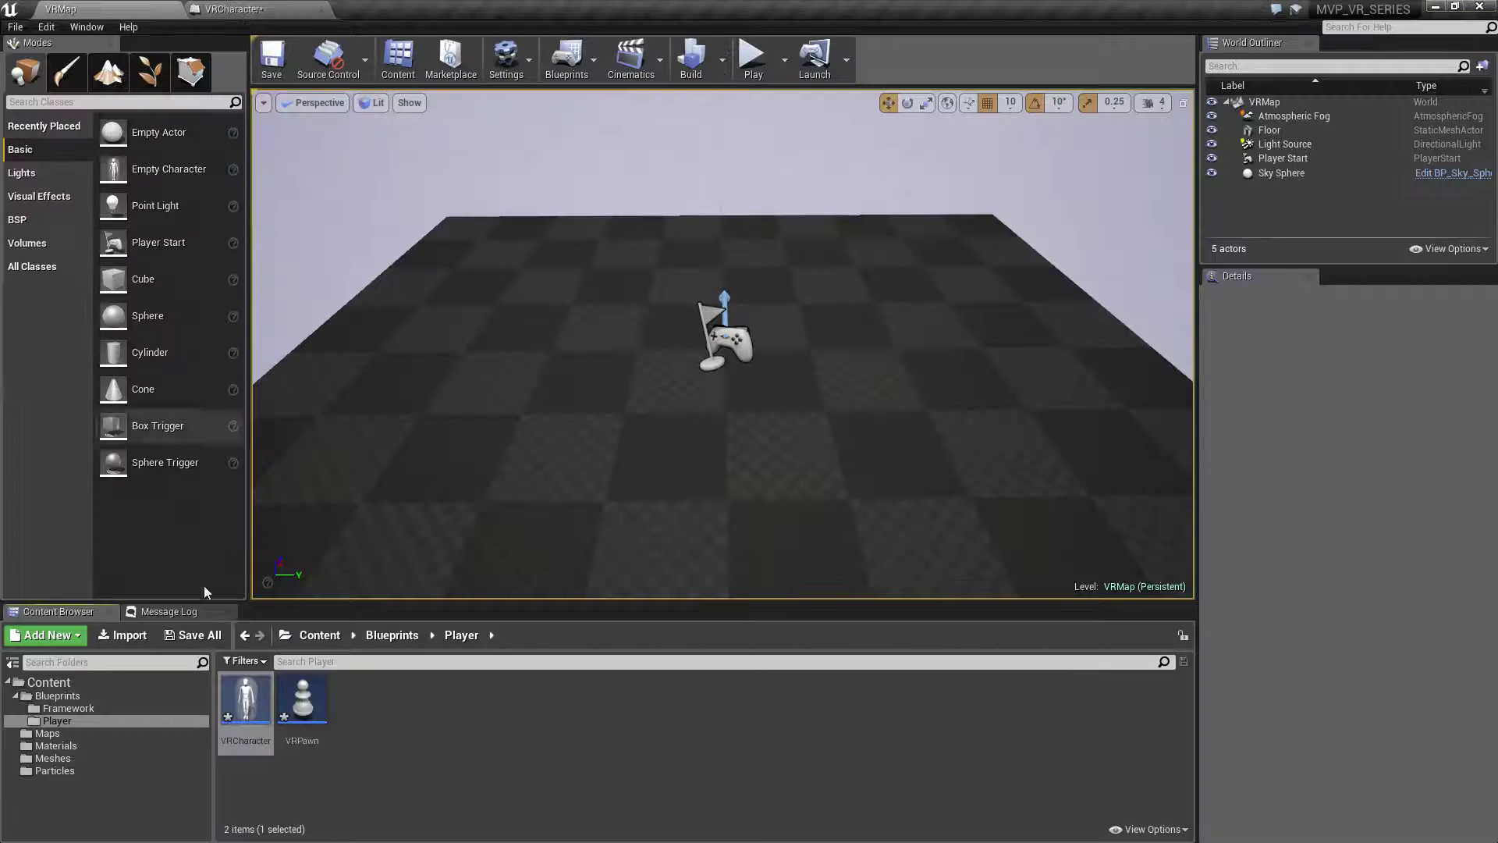
pyautogui.doubleClick(301, 702)
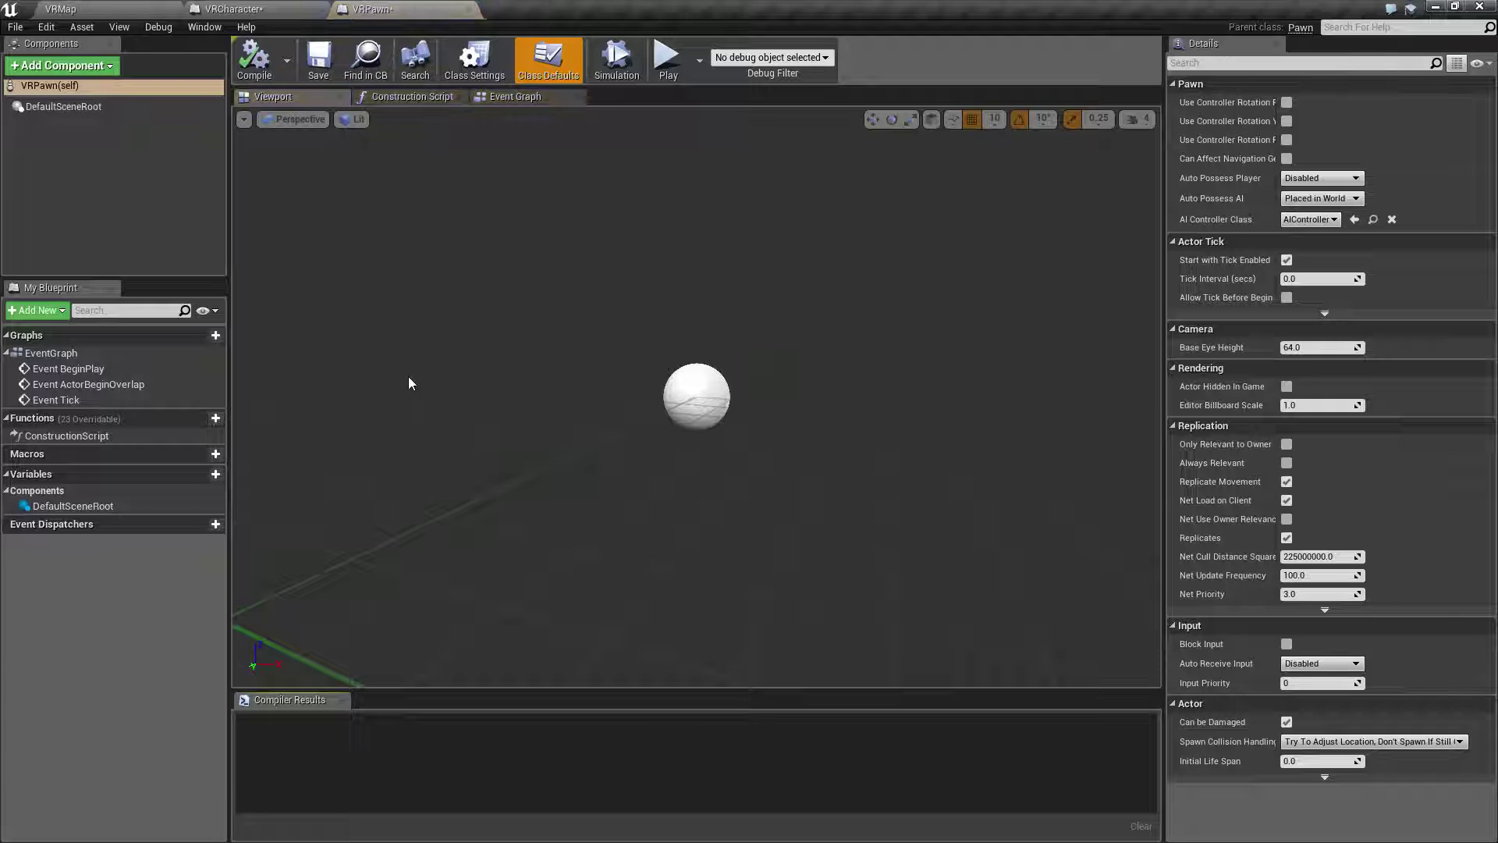
# Step: Review VRCharacter's class defaults and its capsule, arrow, Mesh and CharacterMovement components
pyautogui.click(258, 9)
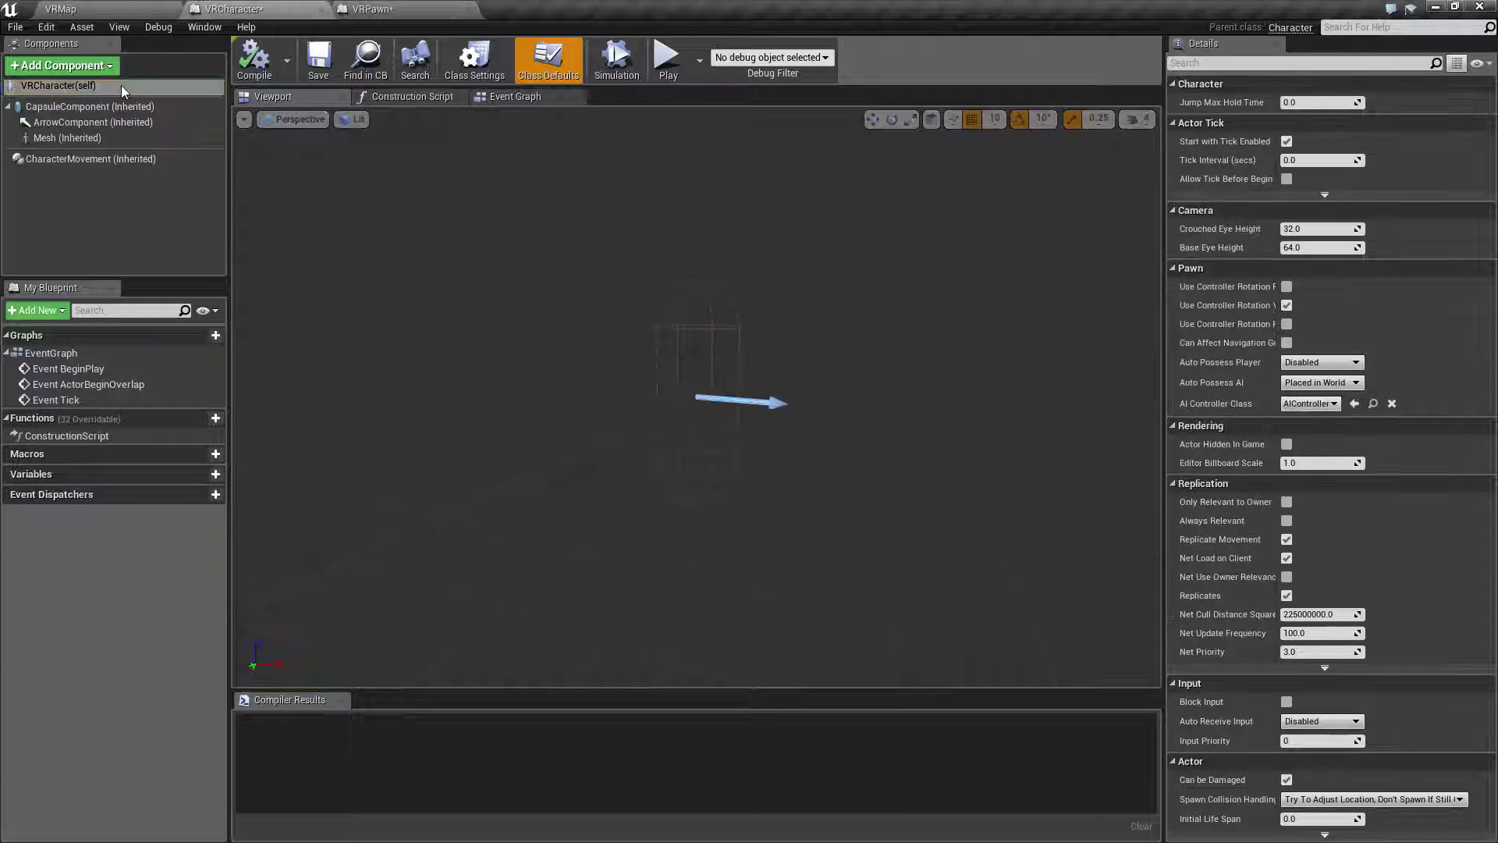
pyautogui.click(85, 88)
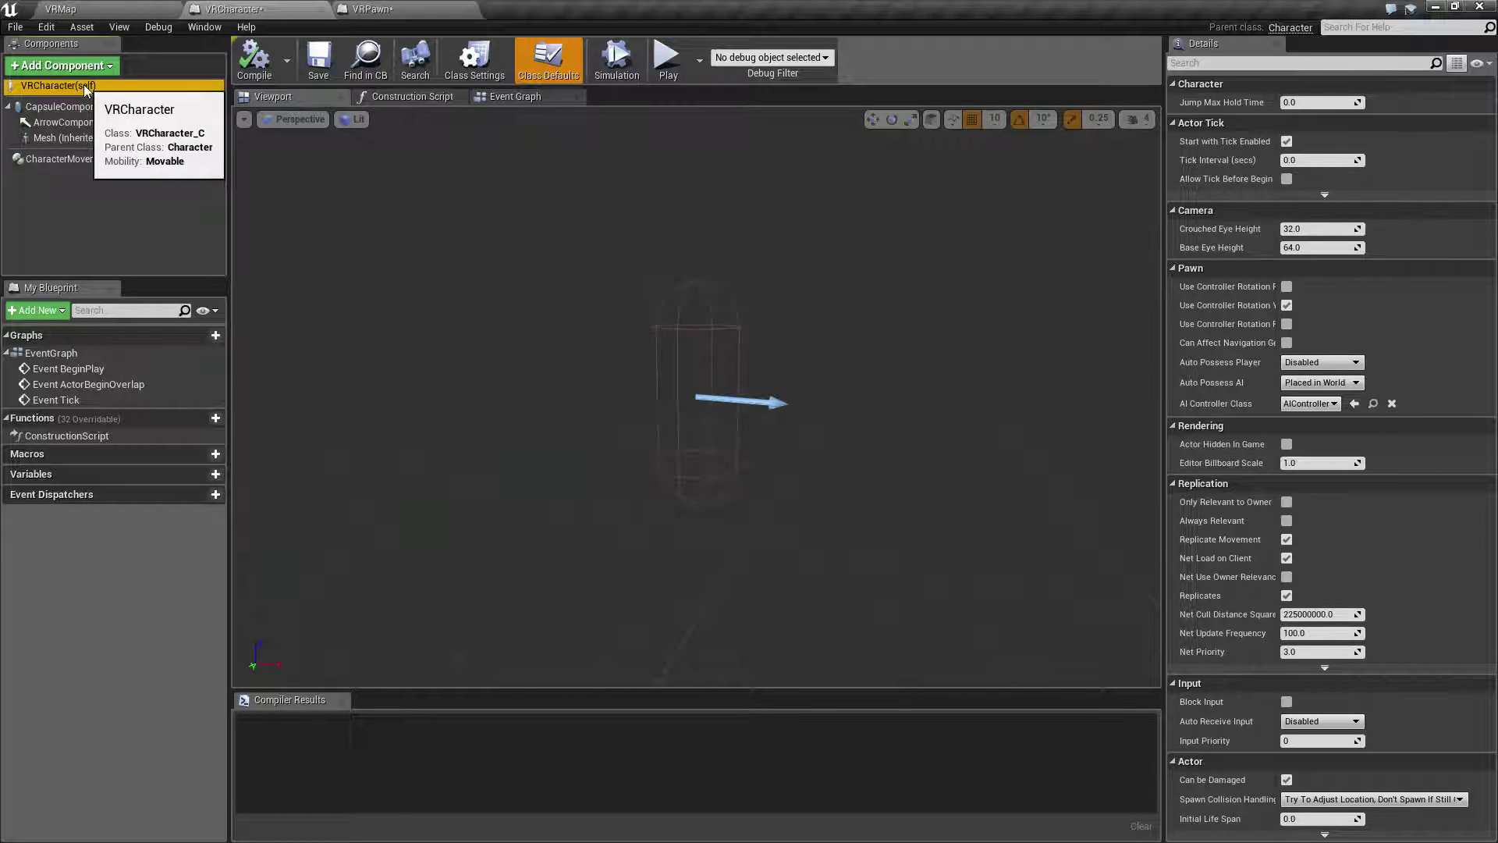
pyautogui.click(100, 108)
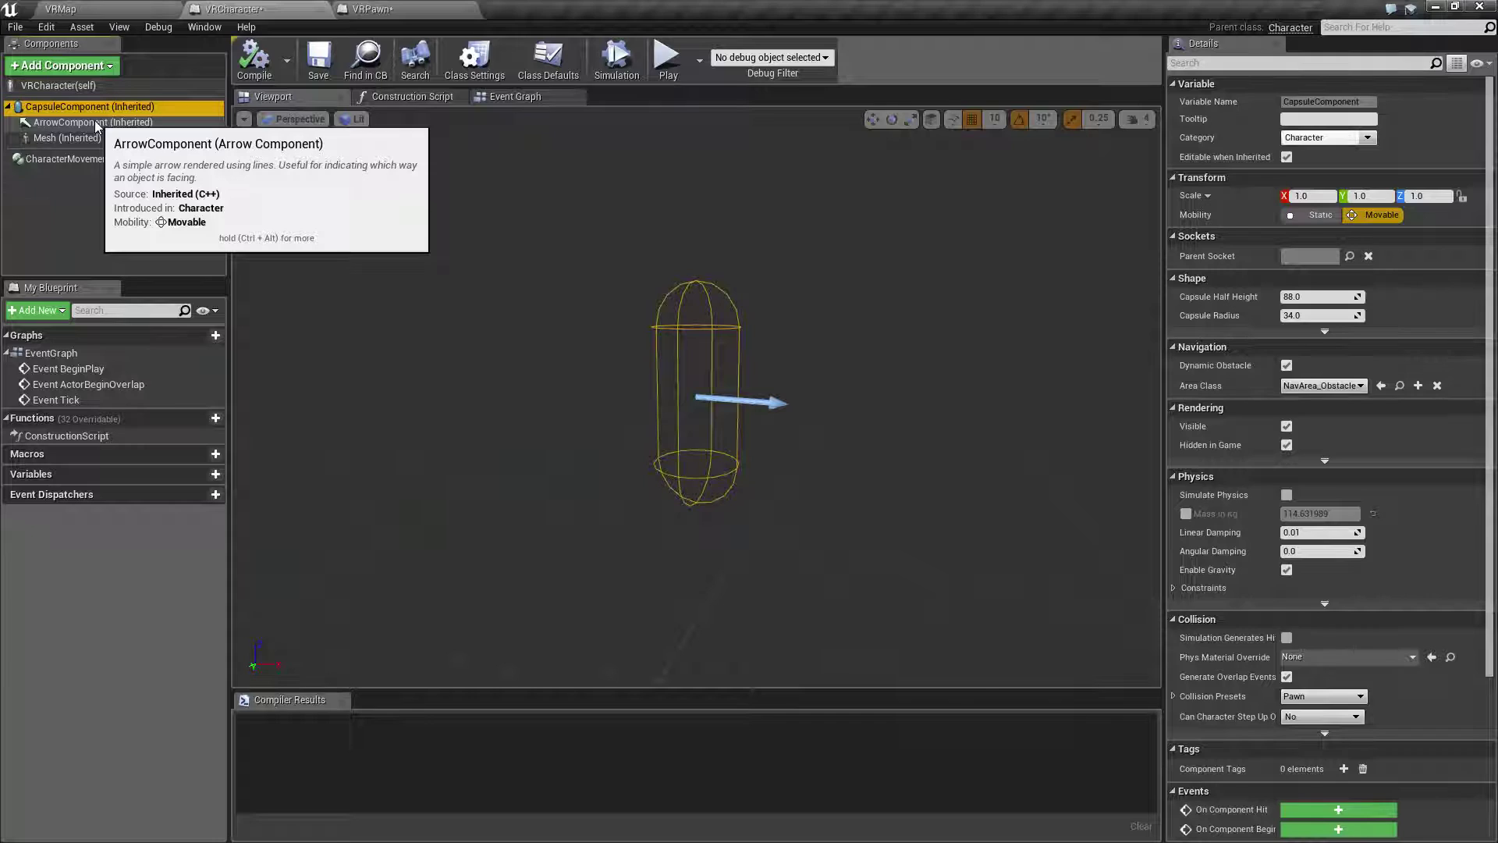
pyautogui.click(97, 123)
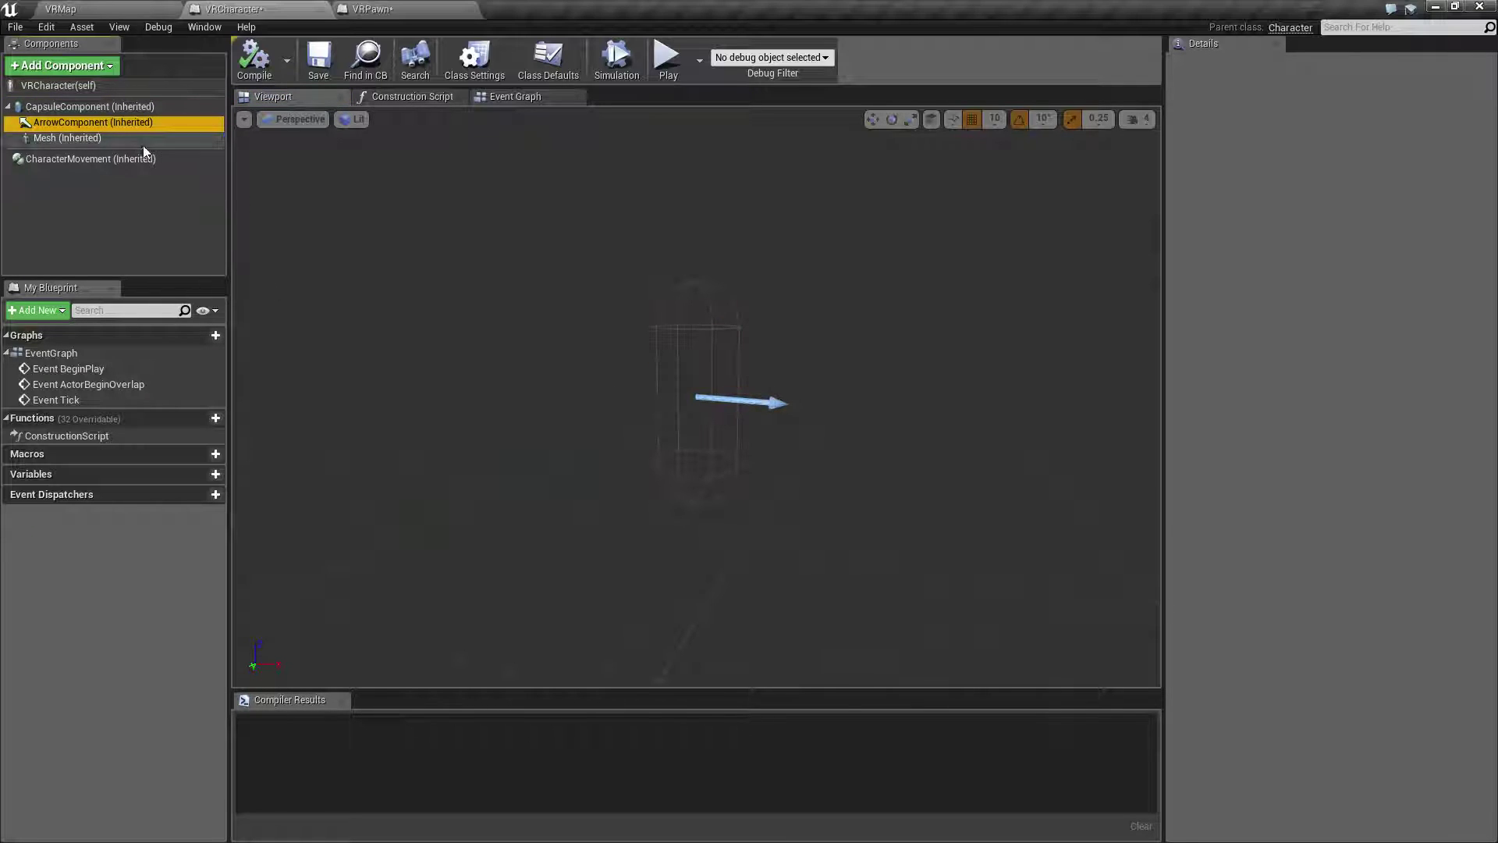
pyautogui.click(70, 138)
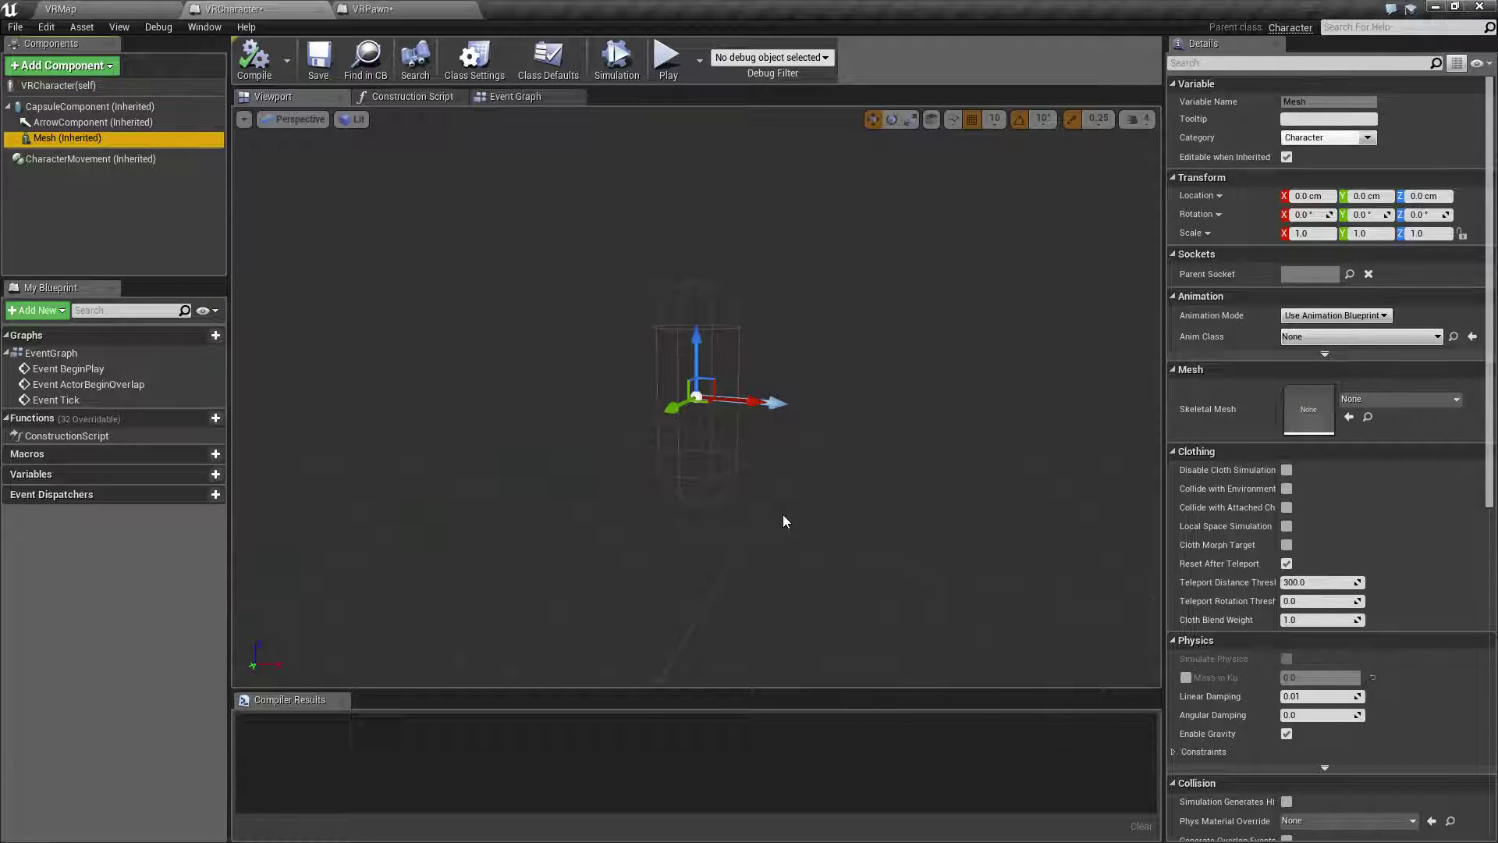
pyautogui.click(120, 159)
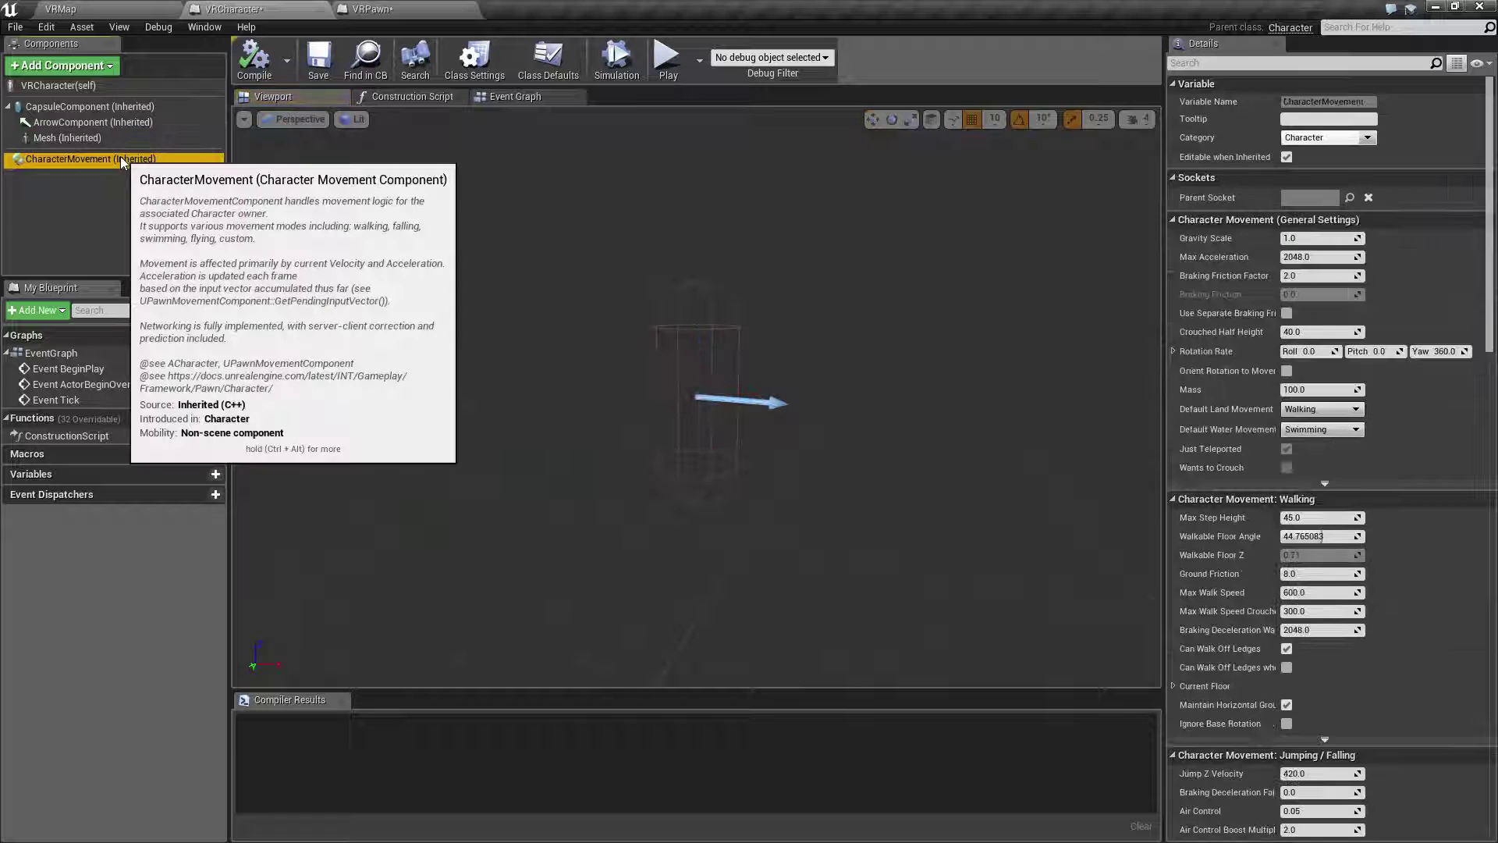
pyautogui.click(423, 9)
# Step: Inspect VRPawn's DefaultSceneRoot and class defaults, widening the Details name column, then return to VRCharacter
pyautogui.click(73, 87)
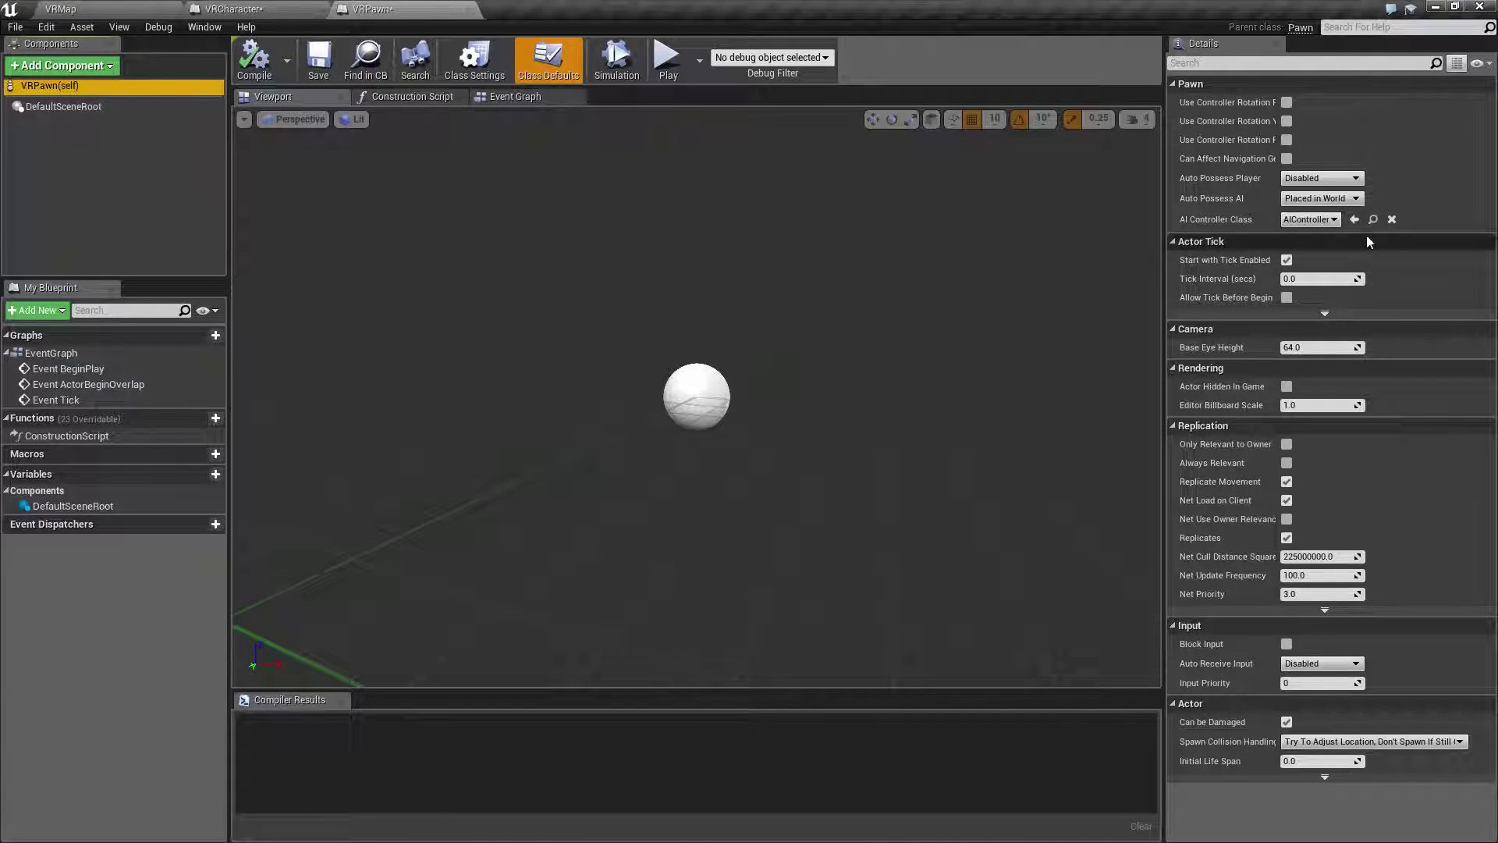
pyautogui.click(91, 106)
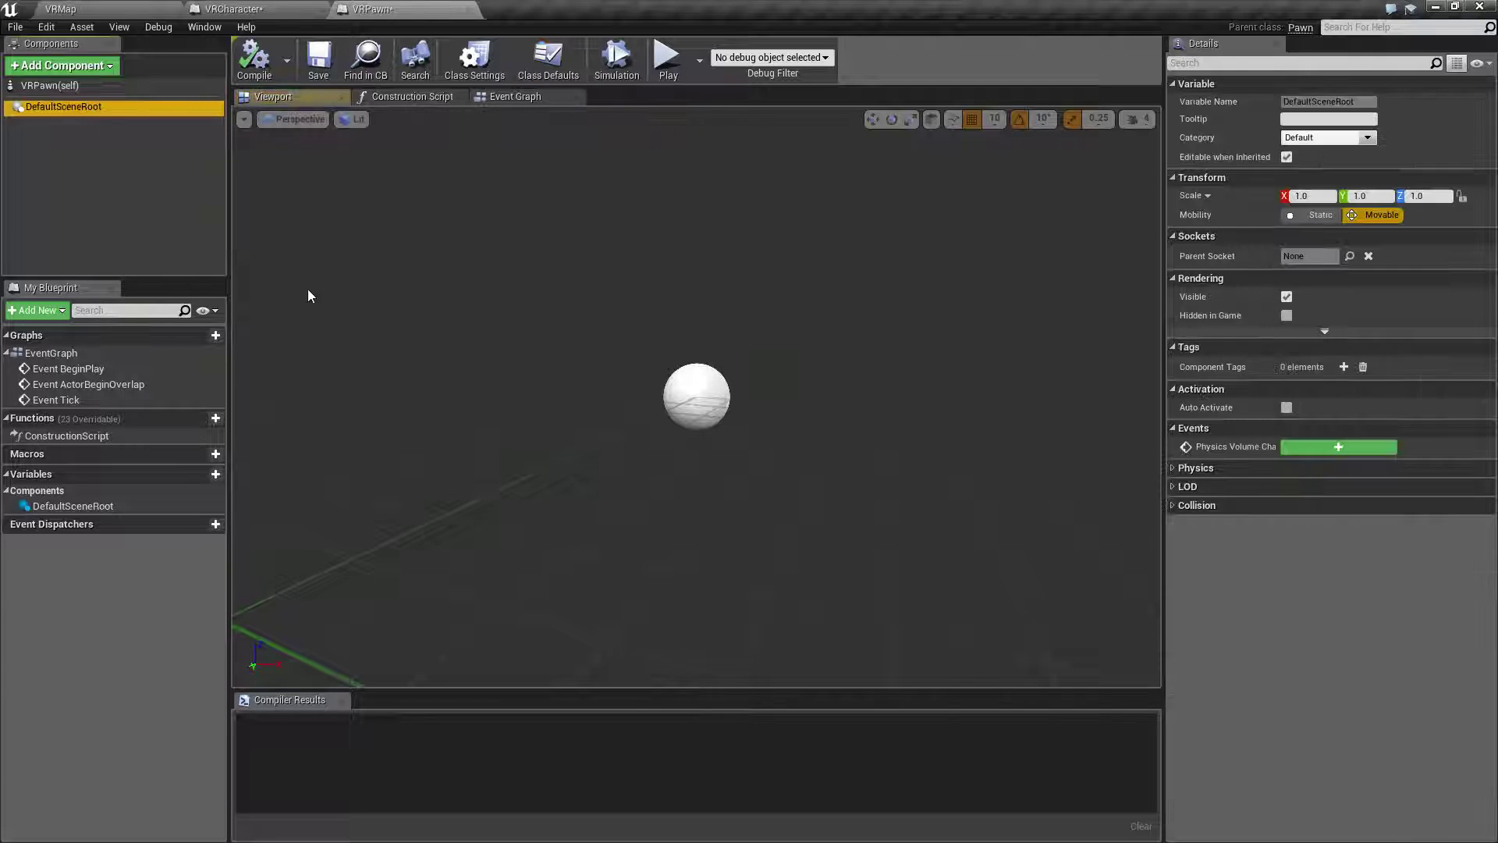
pyautogui.click(68, 87)
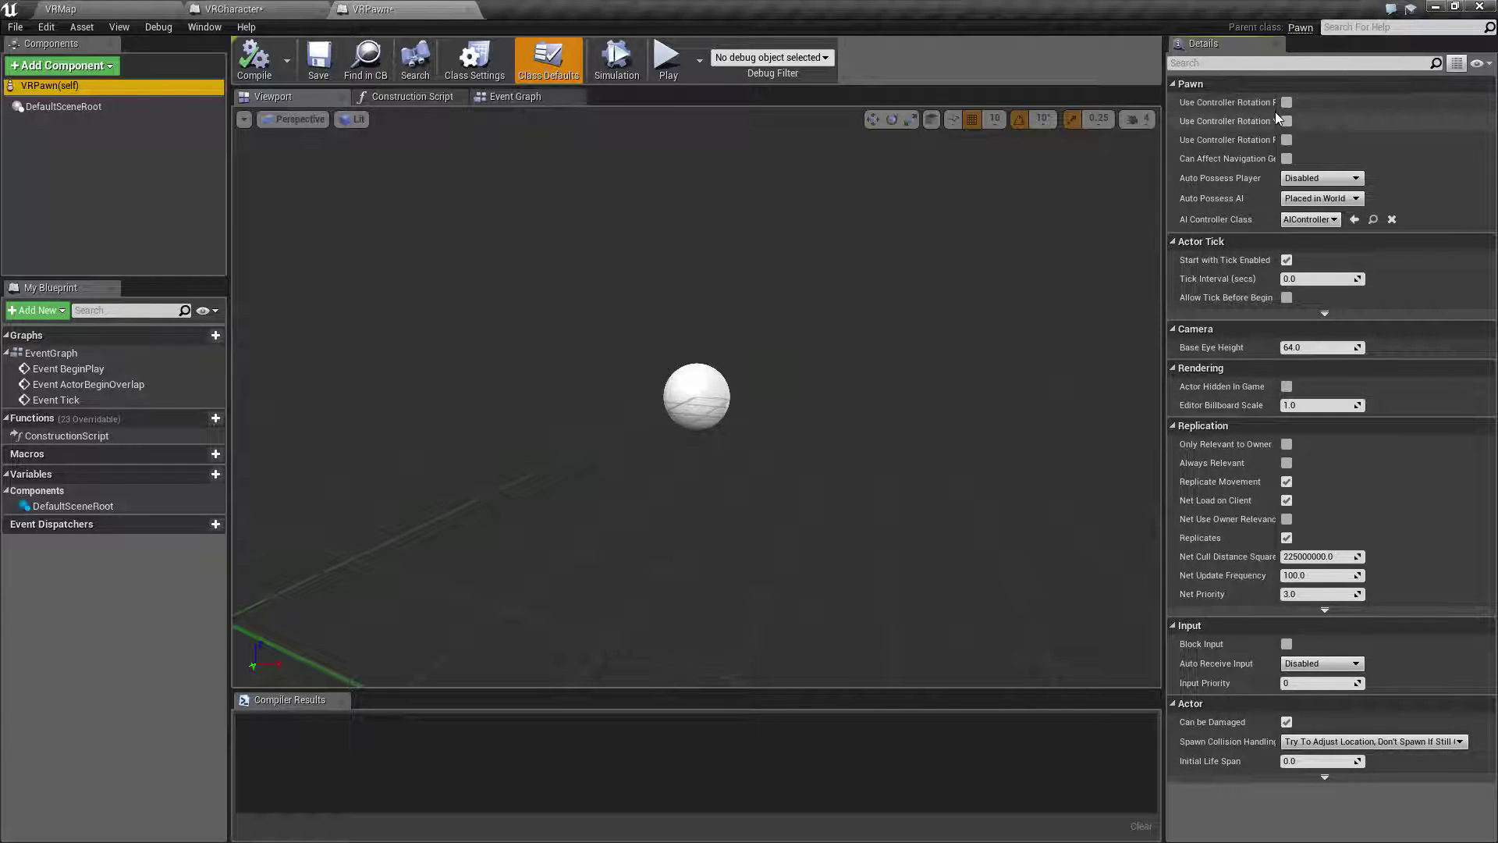
pyautogui.moveTo(1277, 111); pyautogui.dragTo(1343, 109)
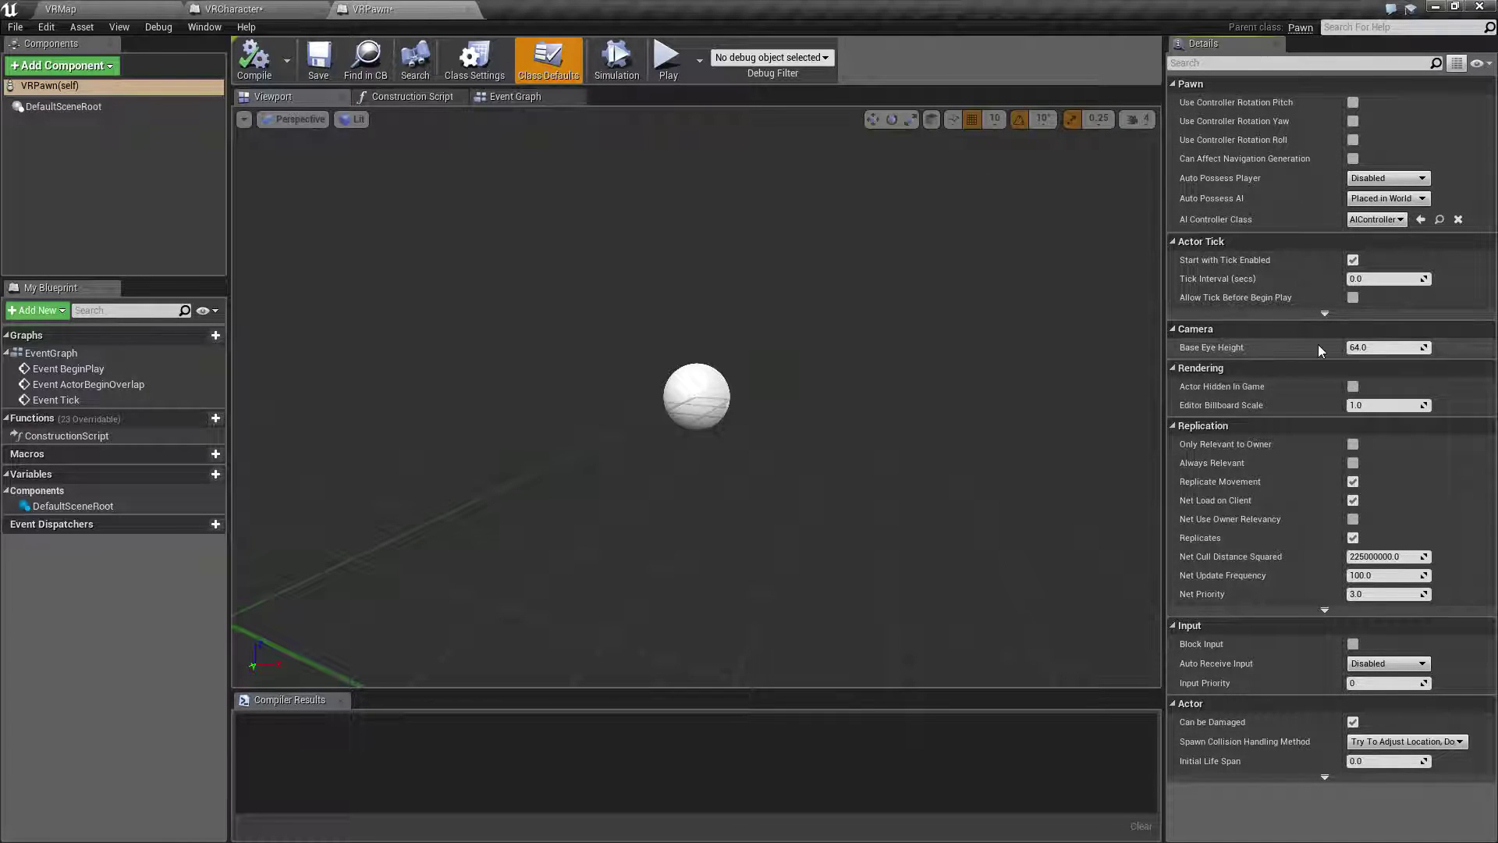
pyautogui.click(286, 8)
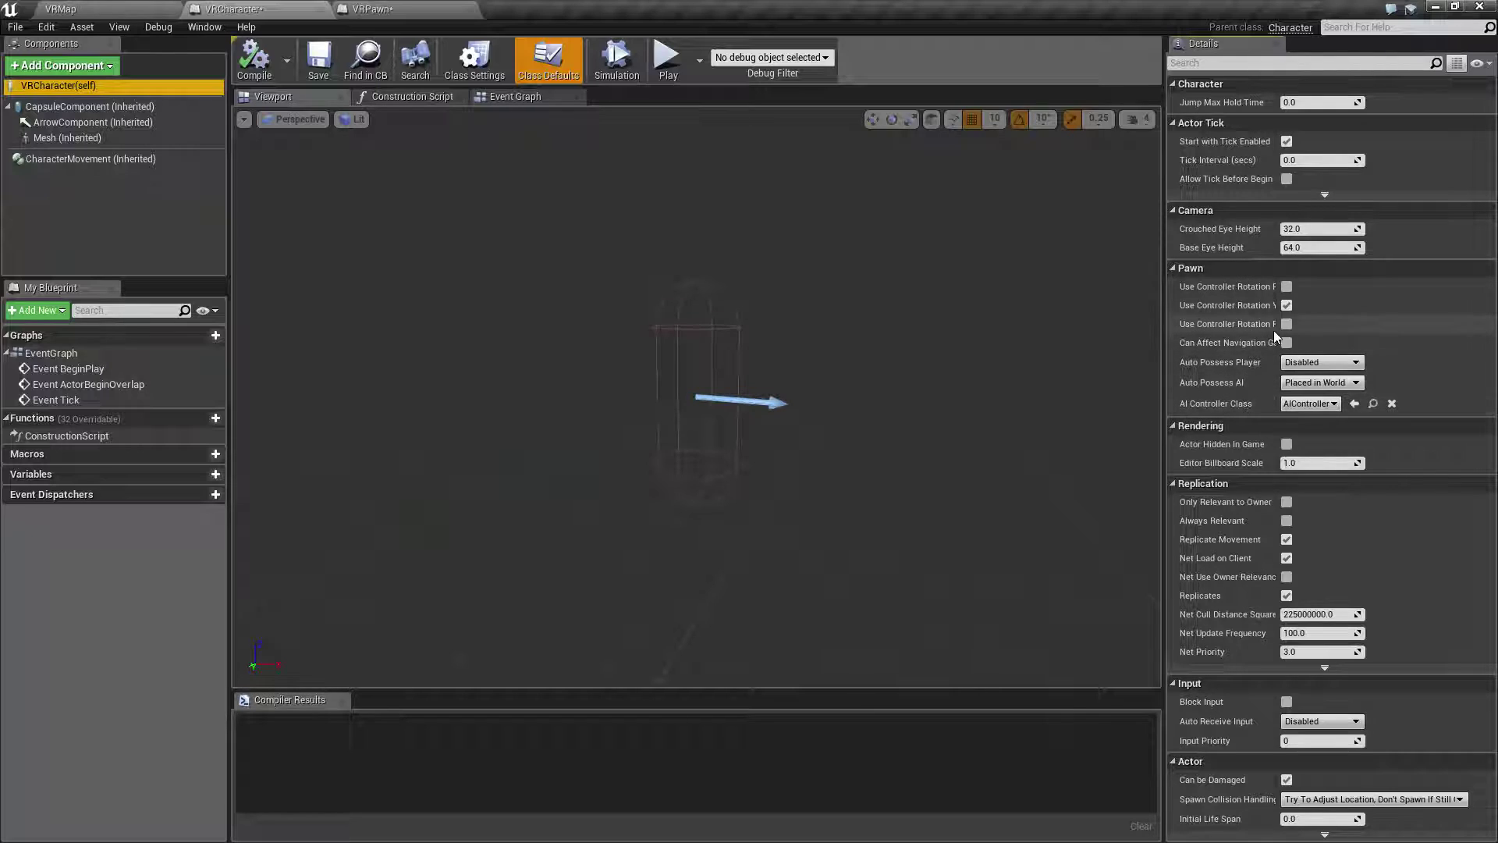
# Step: Widen the Details property-name column and review the CharacterMovement component's settings
pyautogui.moveTo(1278, 330); pyautogui.dragTo(1334, 330)
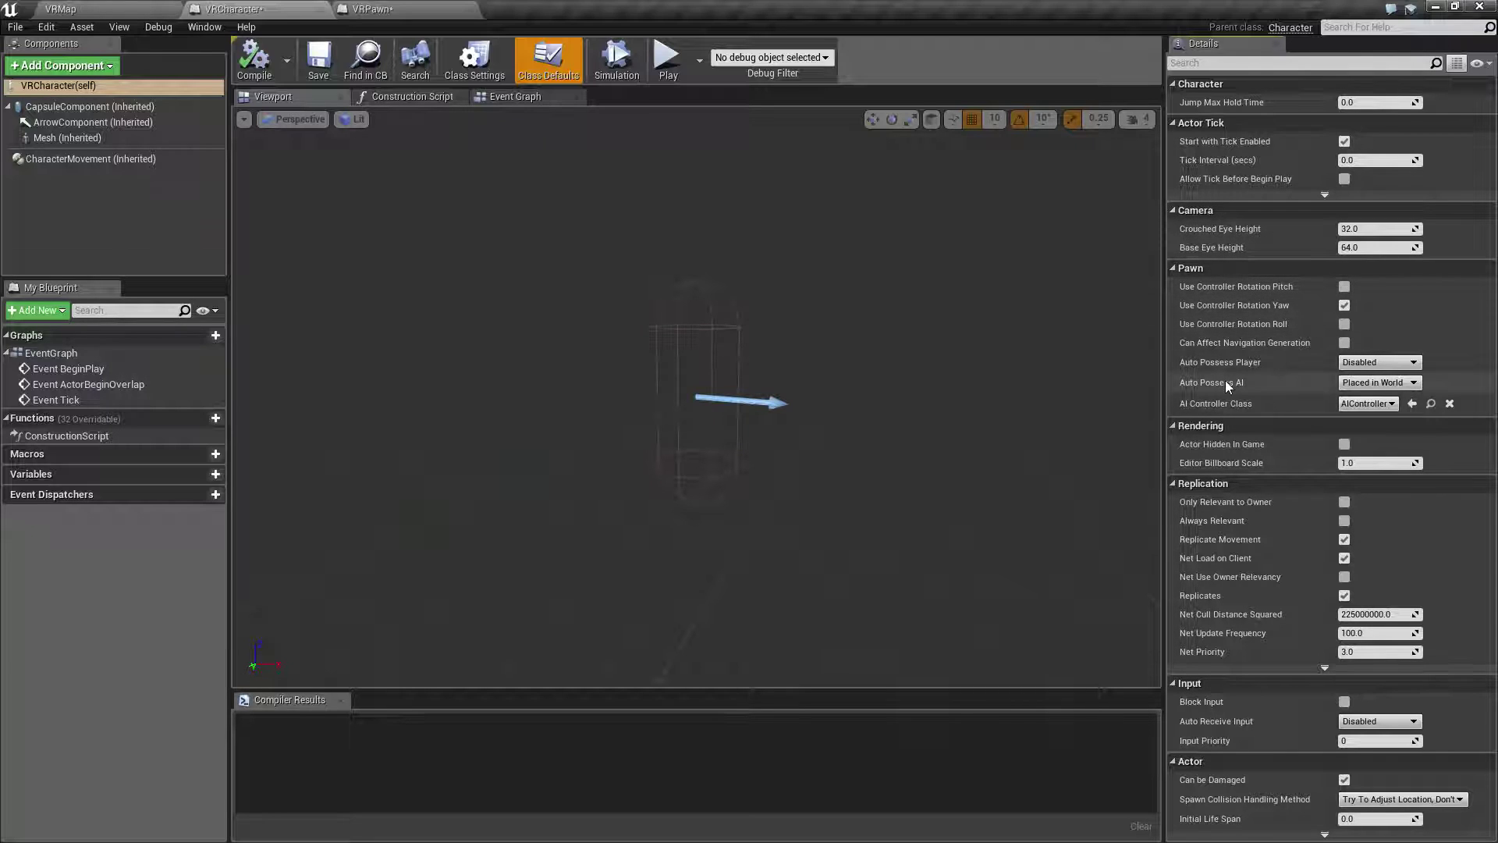
pyautogui.moveTo(1224, 368)
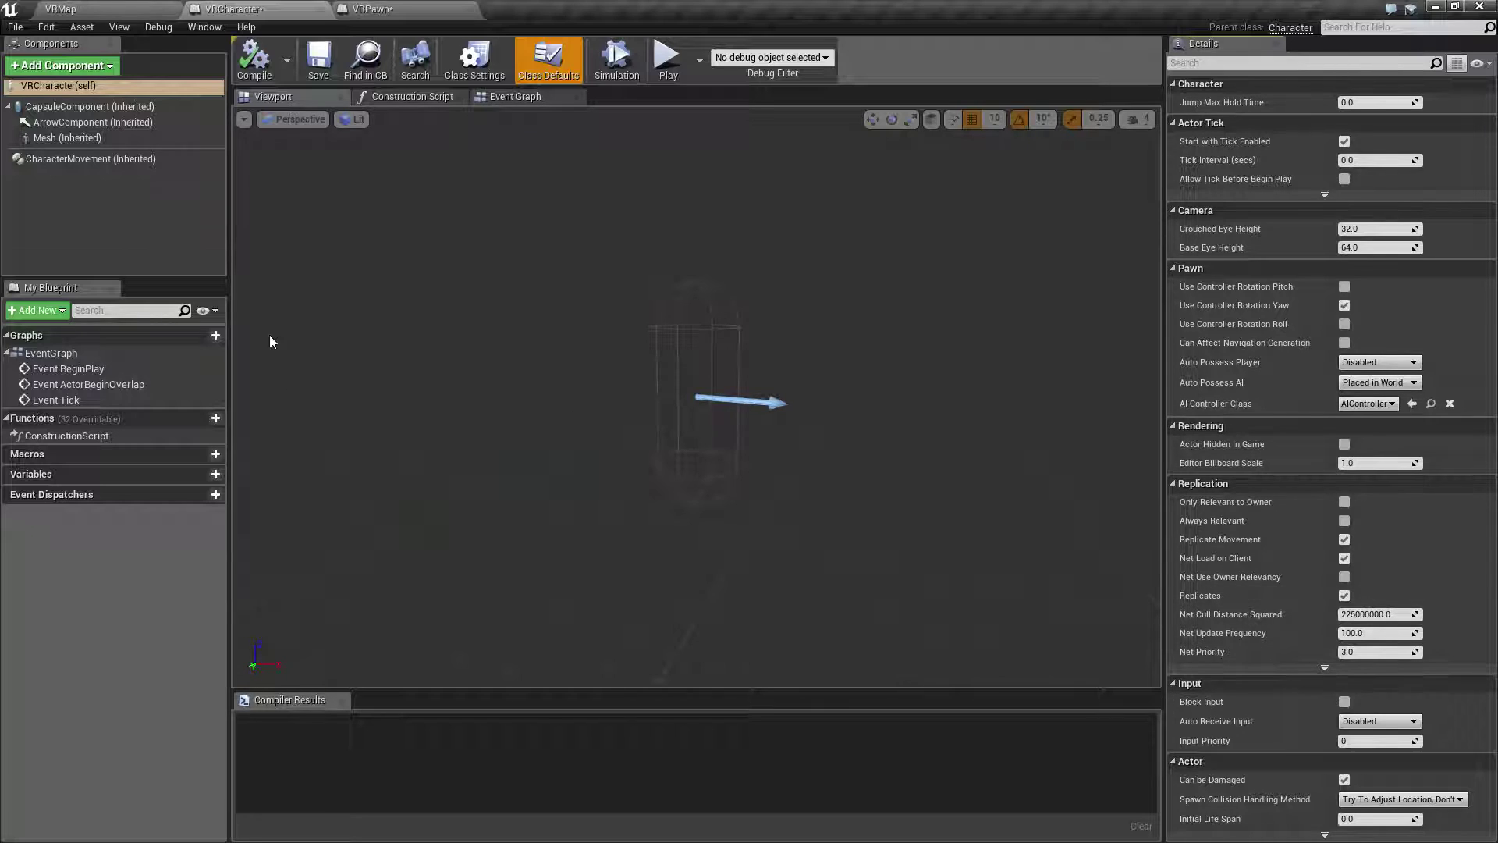
pyautogui.click(94, 159)
pyautogui.scroll(-10, 1294, 348)
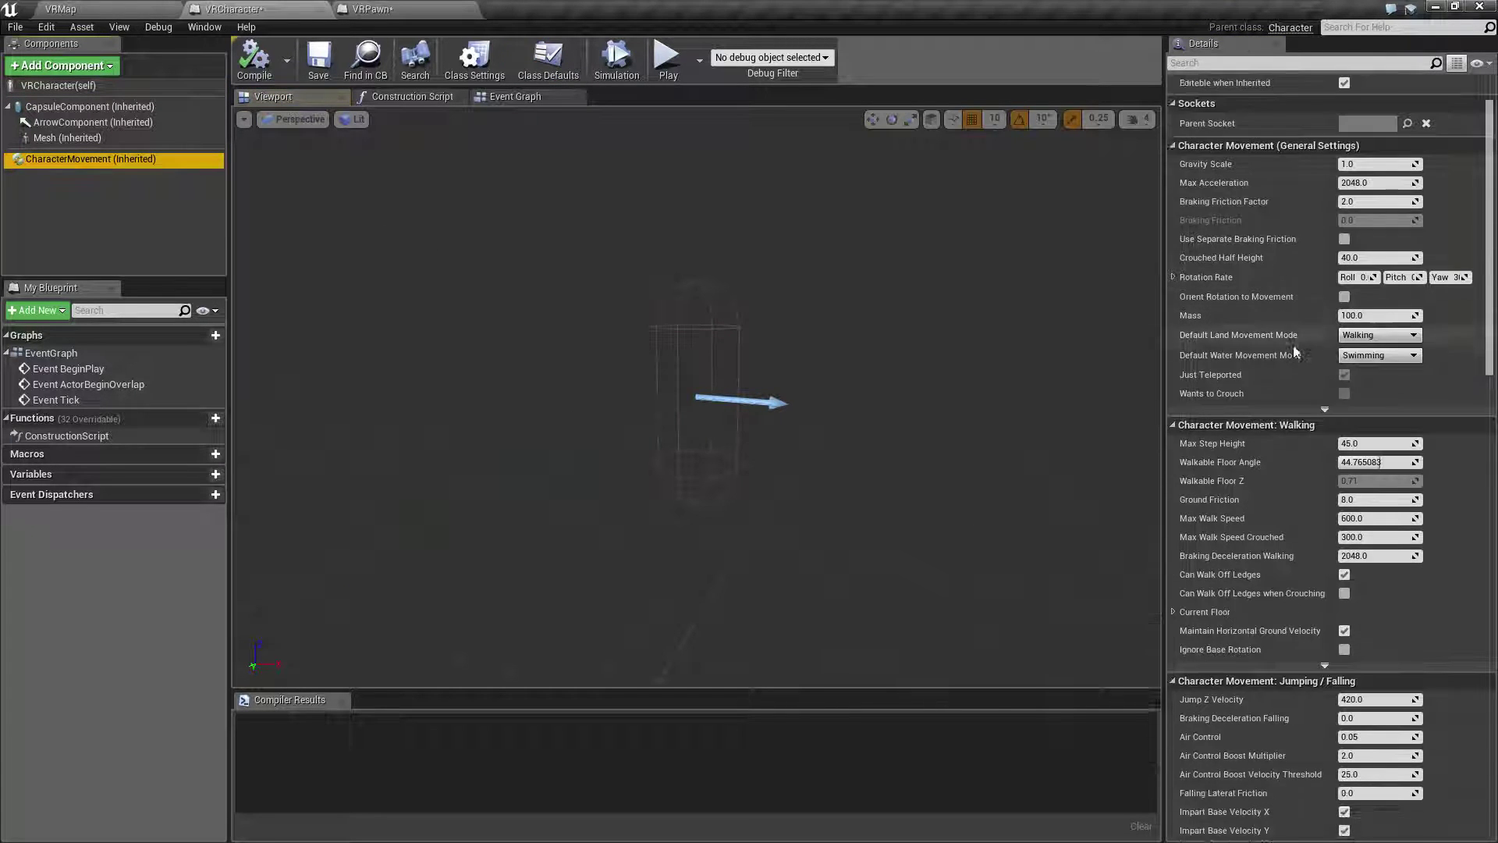
pyautogui.scroll(-10, 1293, 348)
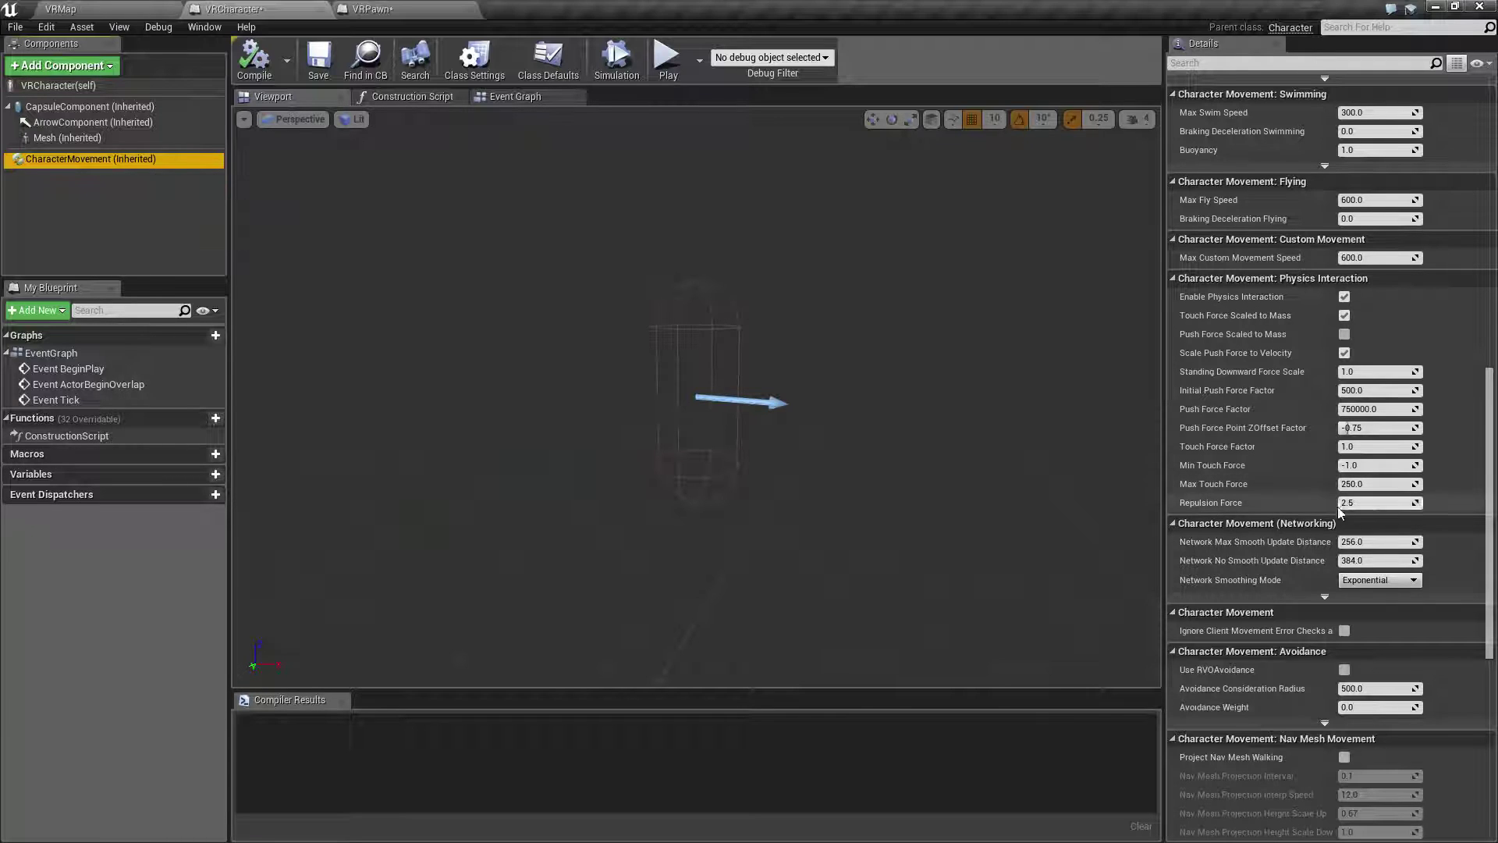
pyautogui.scroll(10, 1278, 503)
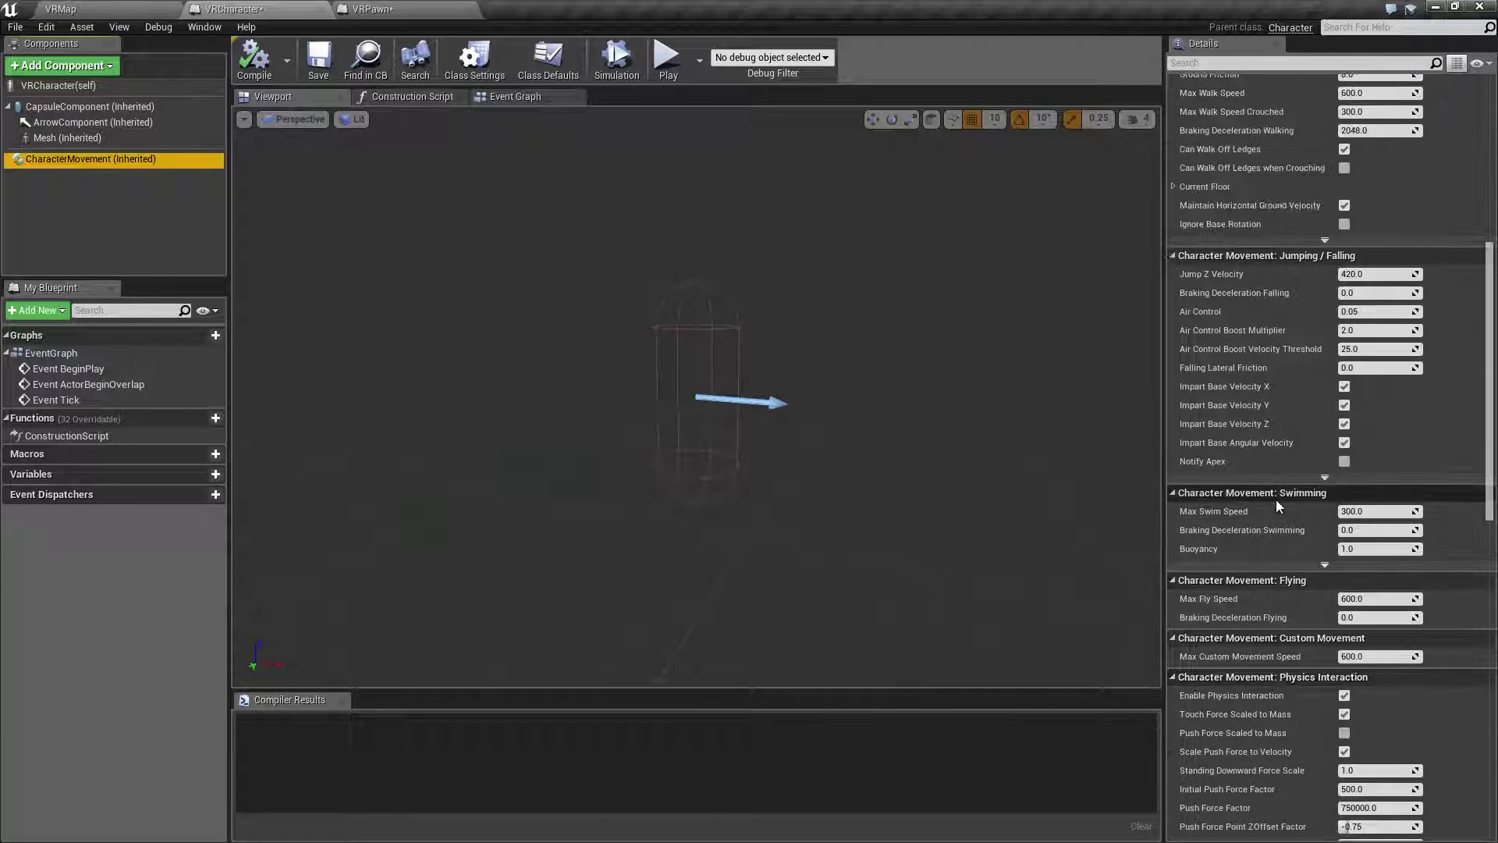
pyautogui.scroll(11, 1276, 499)
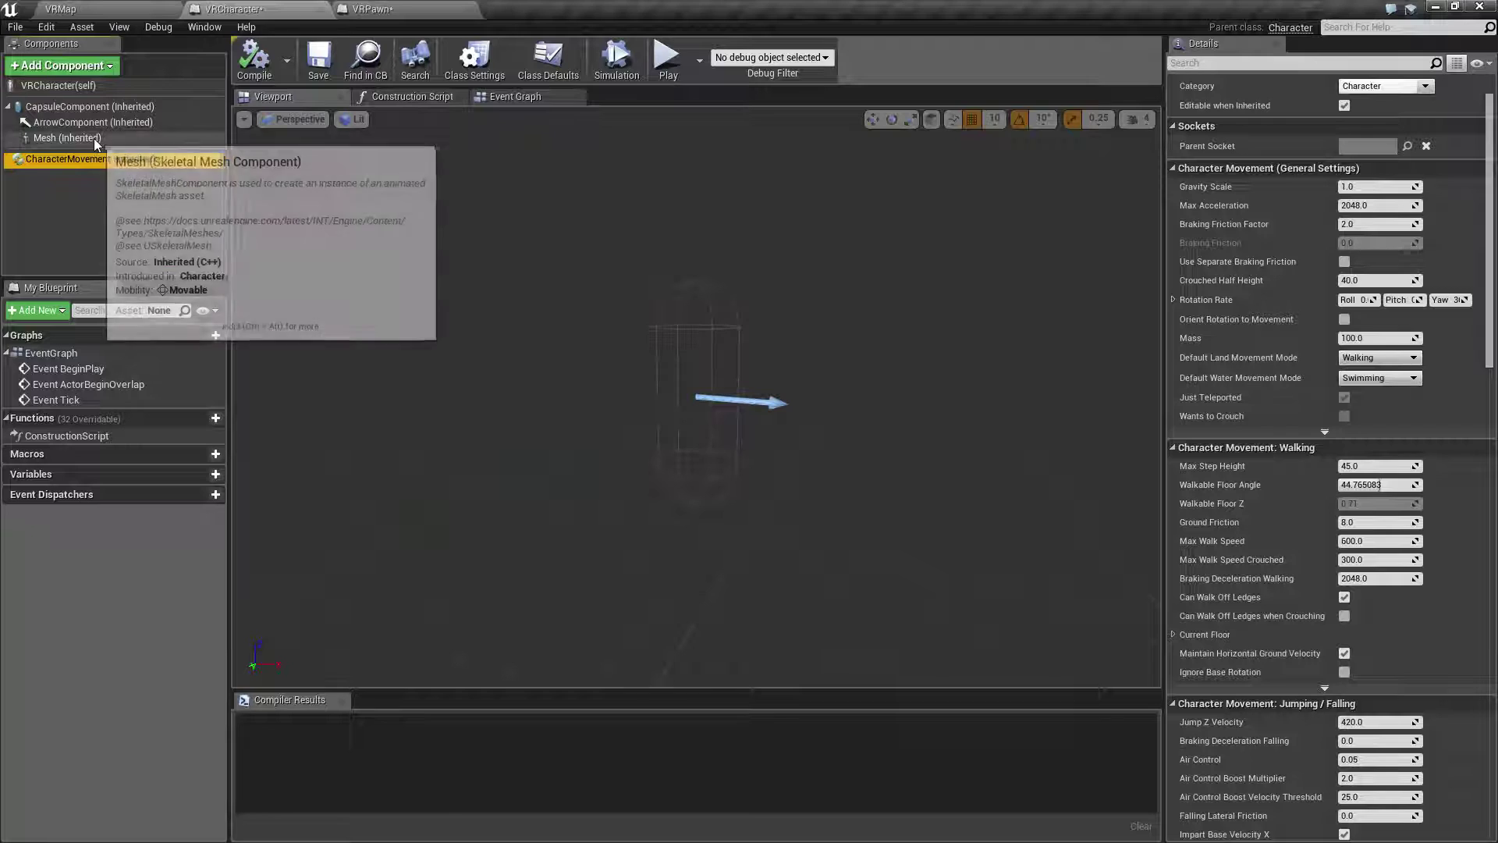
# Step: Inspect the inherited CapsuleComponent, ArrowComponent and Mesh components in turn
pyautogui.click(94, 139)
pyautogui.click(83, 107)
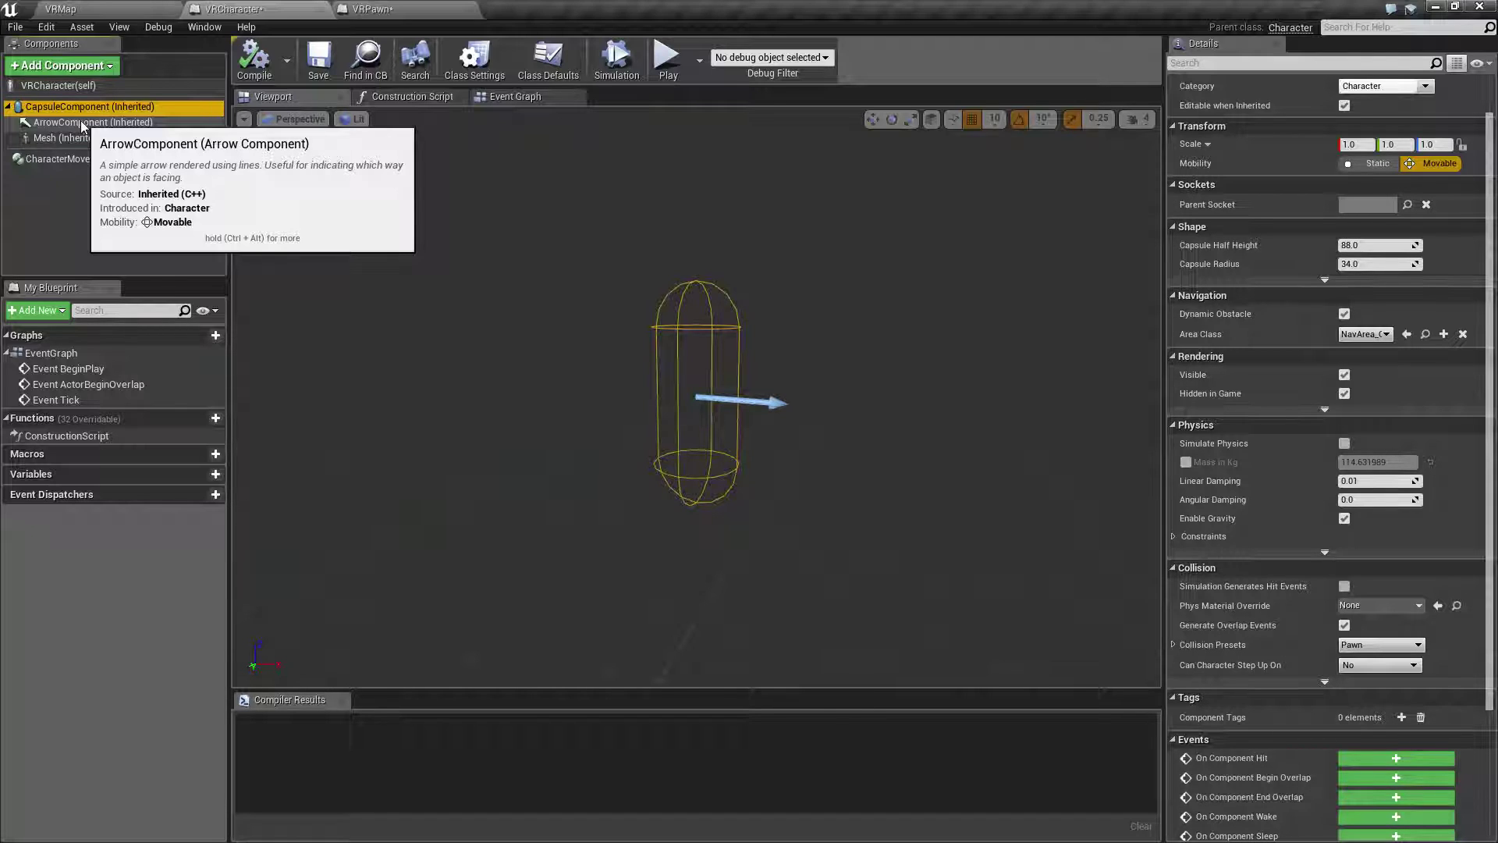
pyautogui.click(83, 123)
pyautogui.click(82, 138)
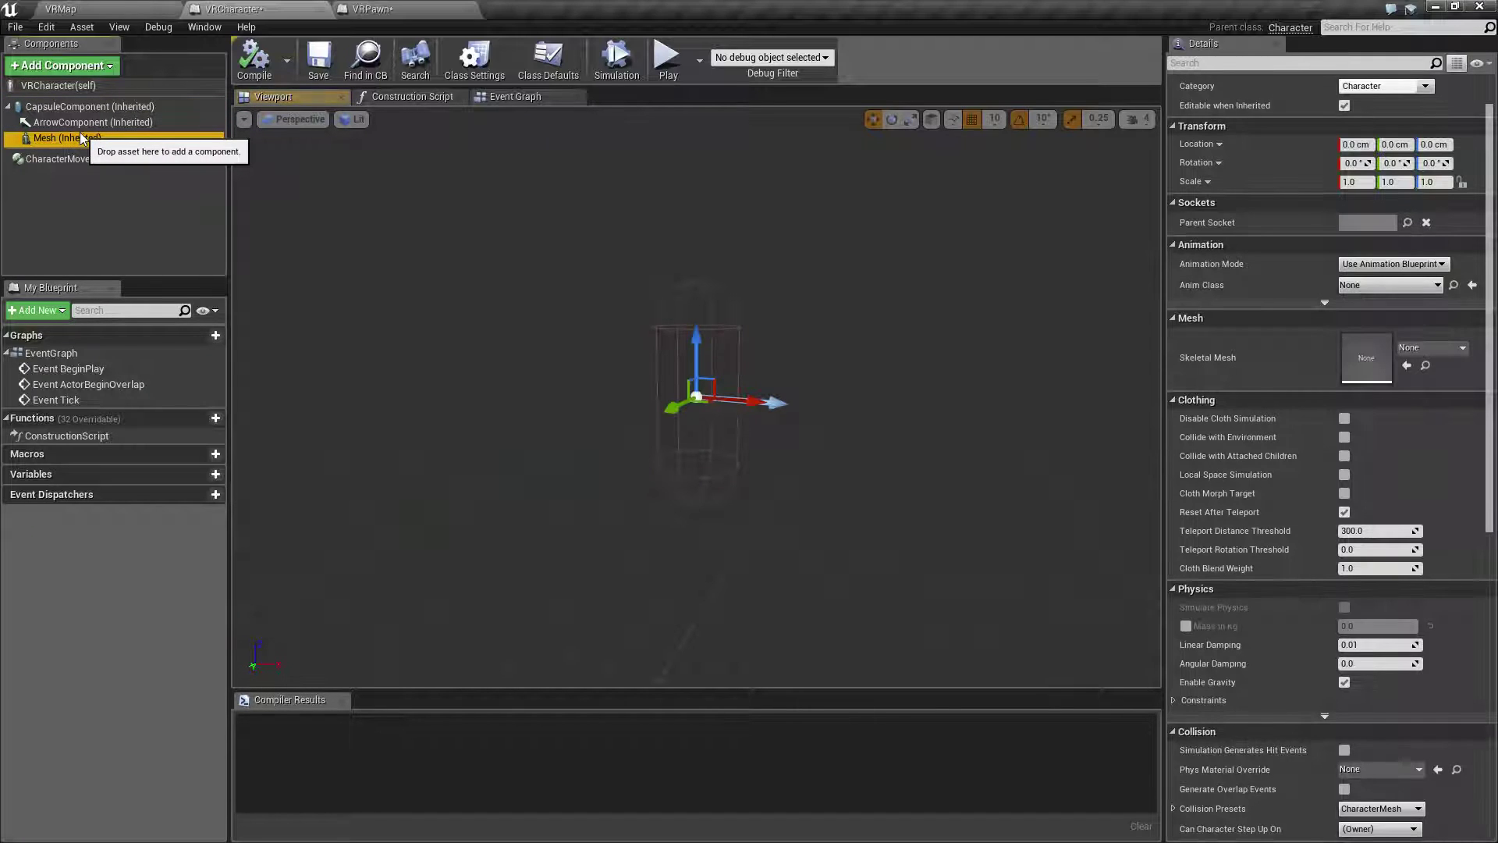
# Step: Close VRCharacter's editor, delete the VRCharacter asset, and Save All modified assets
pyautogui.click(323, 9)
pyautogui.click(235, 743)
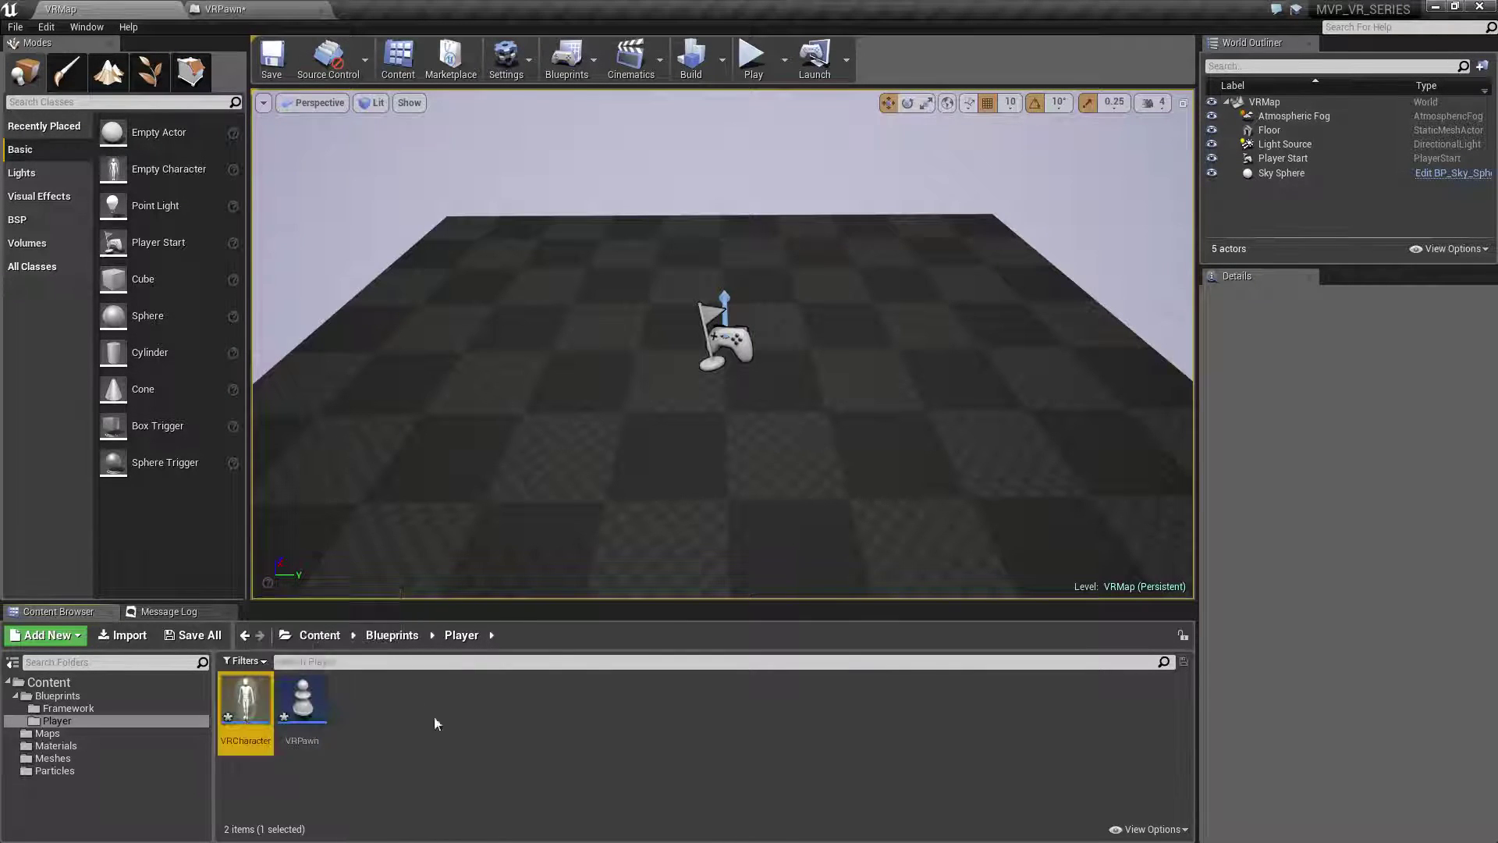
pyautogui.press('Delete')
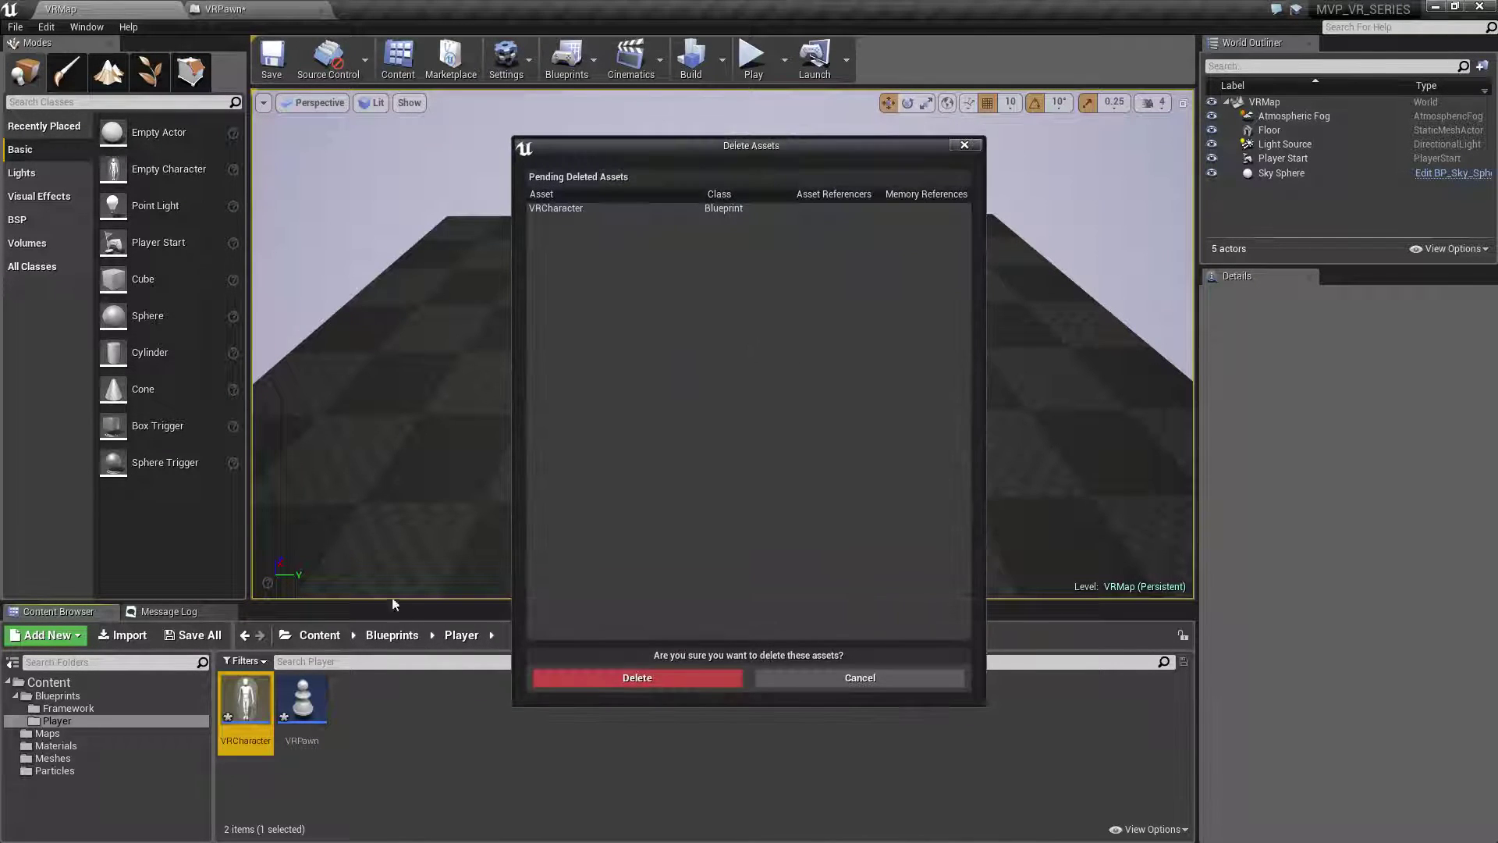
pyautogui.click(633, 677)
pyautogui.click(15, 26)
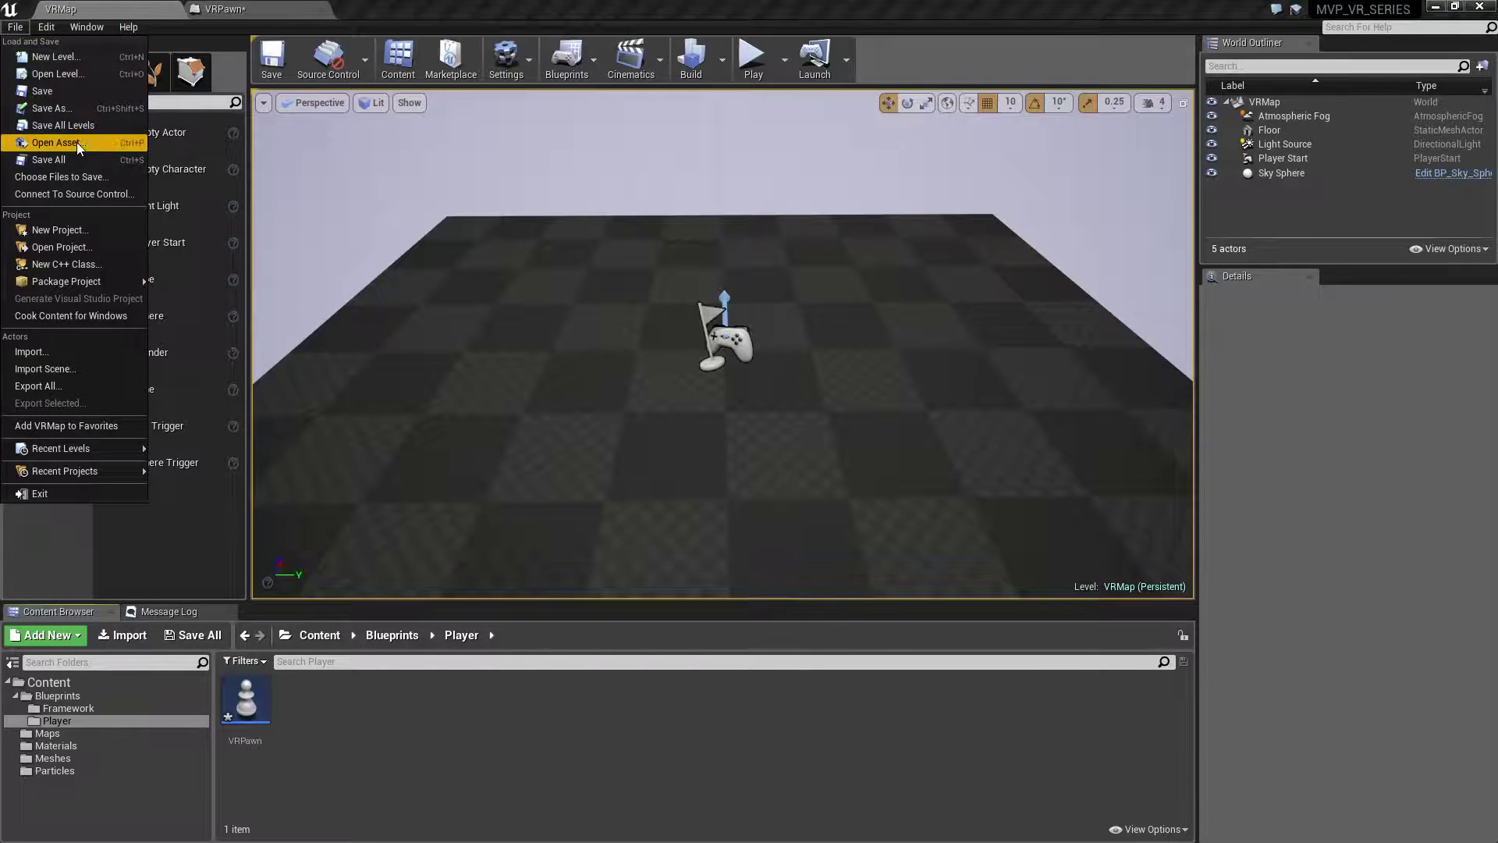
pyautogui.click(67, 159)
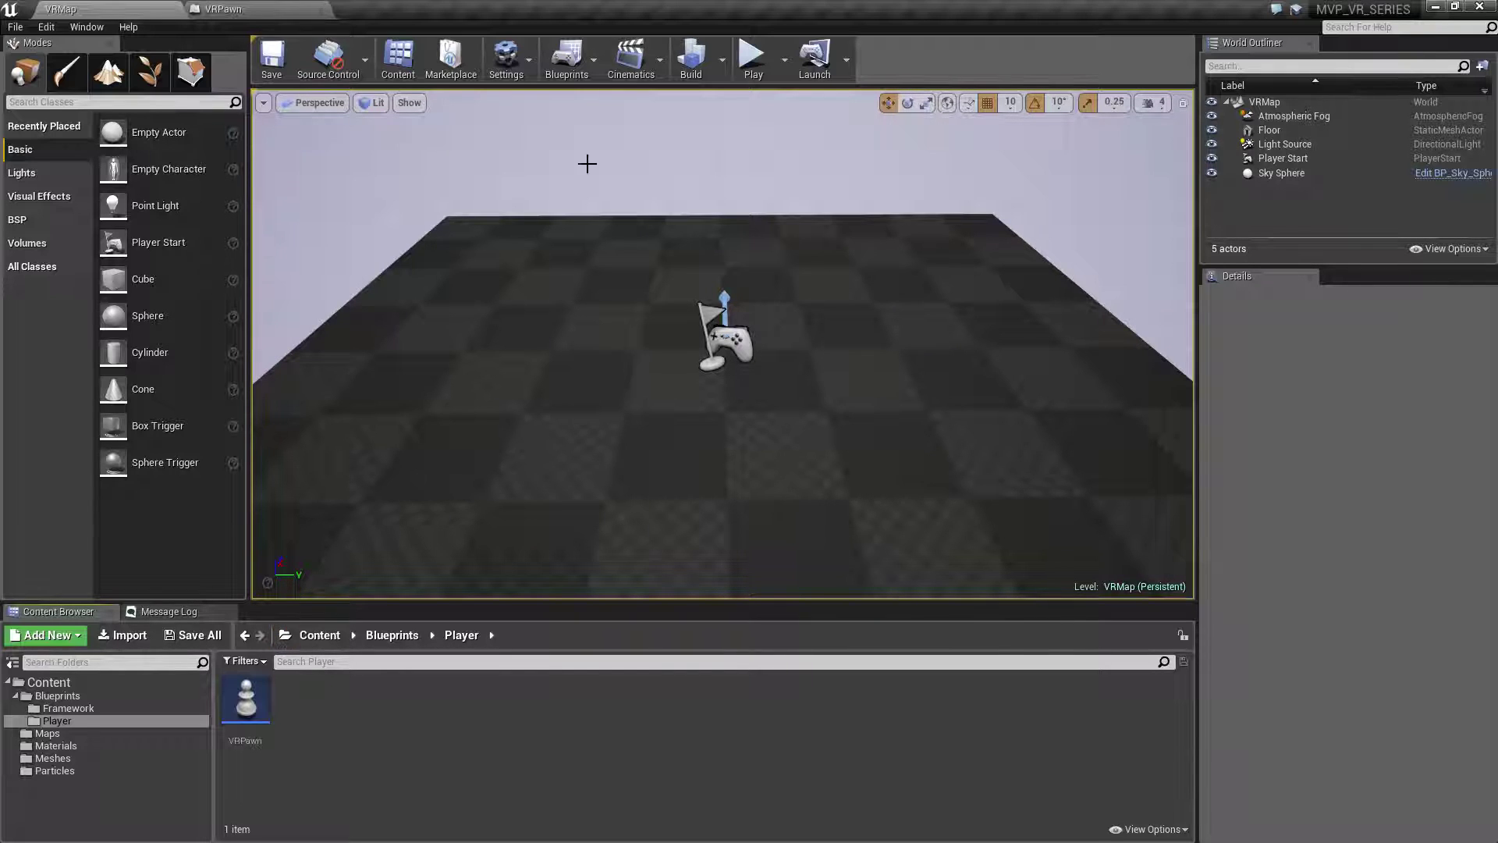
pyautogui.click(752, 62)
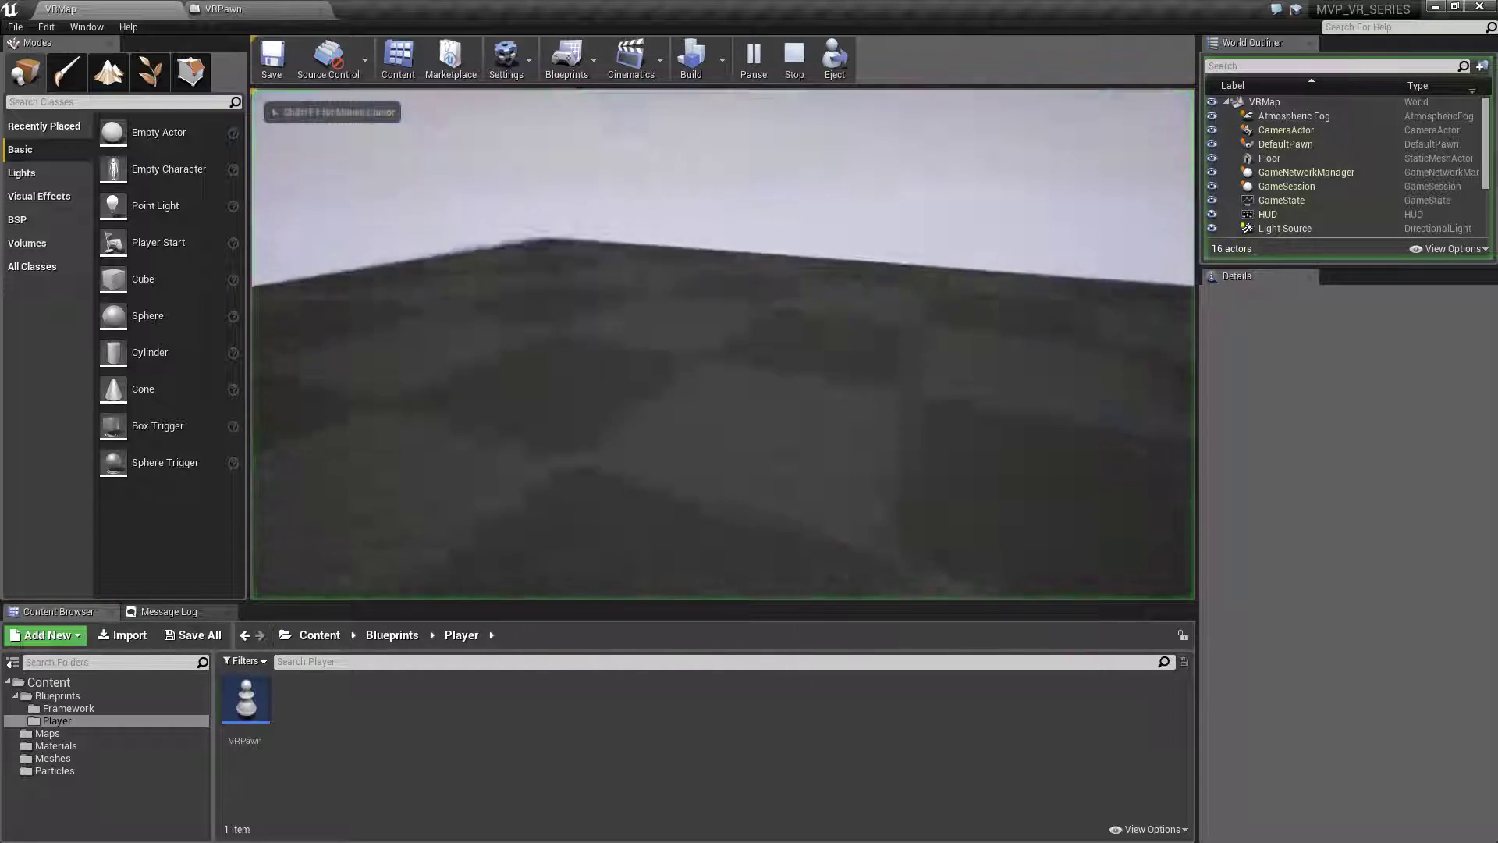
pyautogui.hotkey('shift', 'F1')
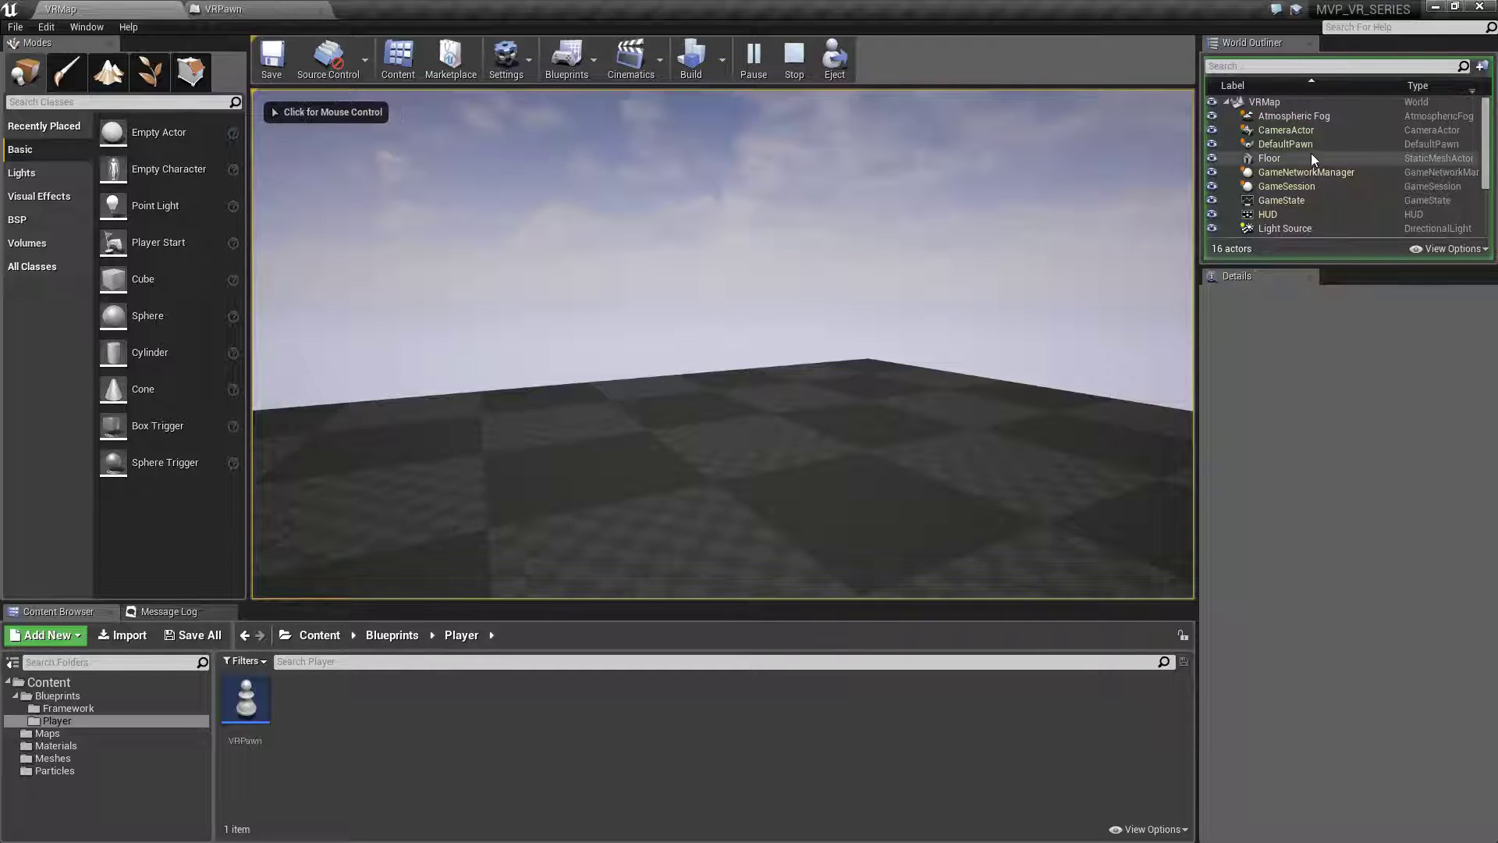
pyautogui.click(1291, 145)
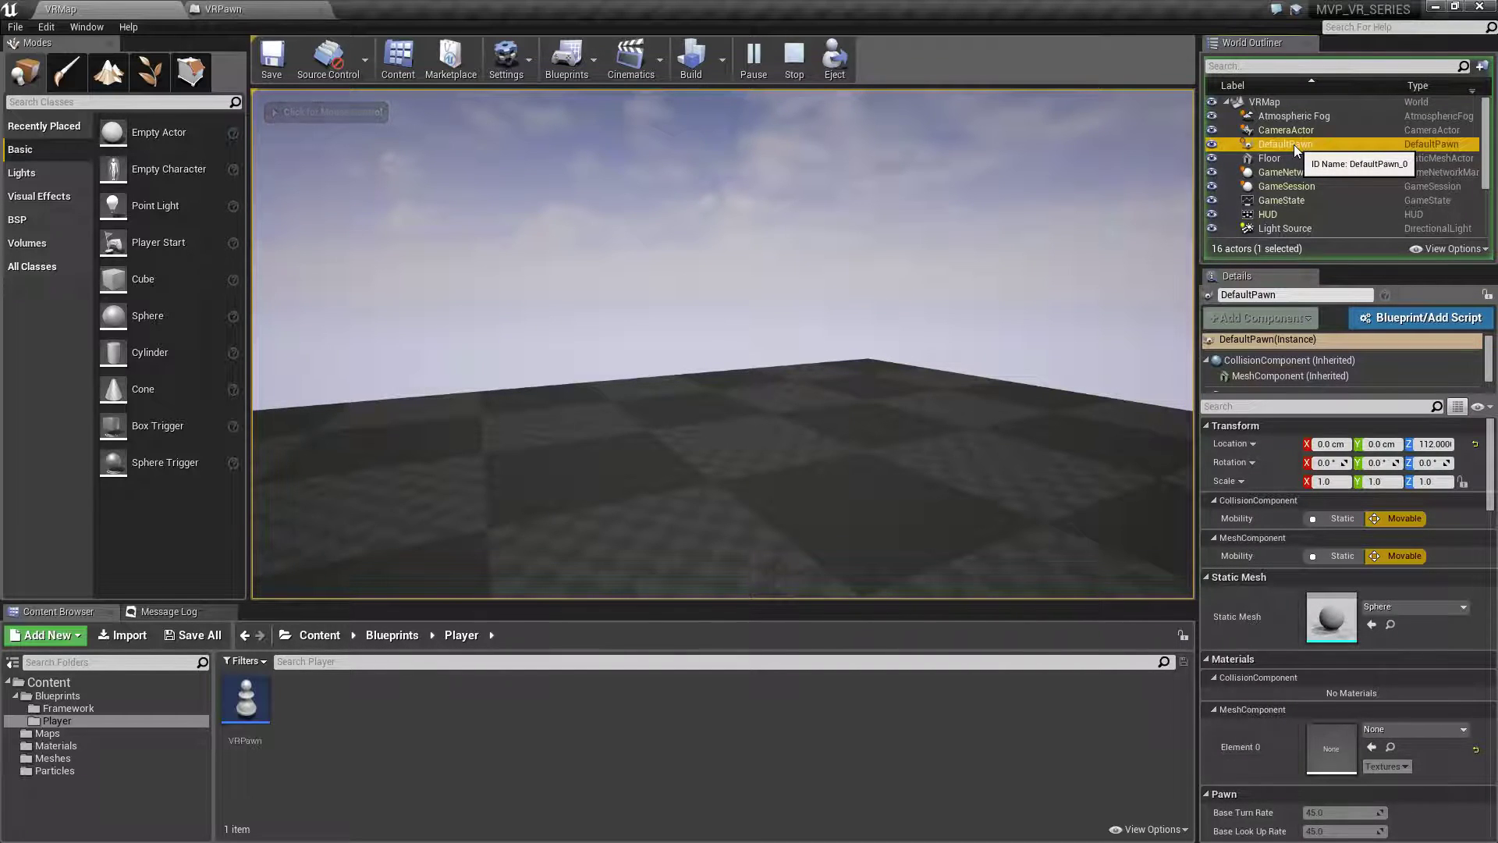
pyautogui.click(793, 61)
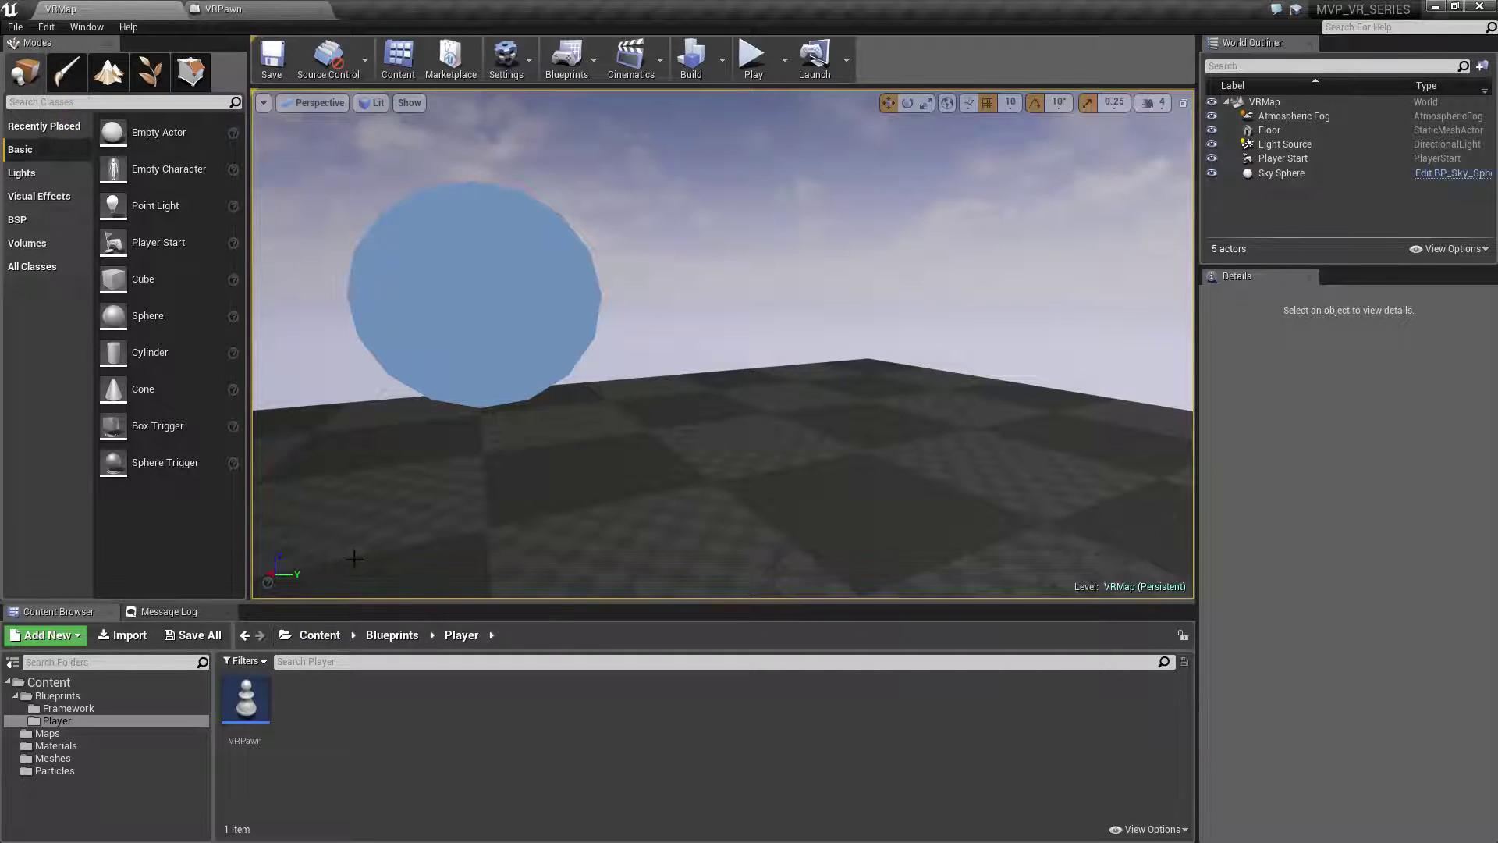
# Step: In Framework's VRGameMode, set Default Pawn Class to VRPawn, then compile, save and close it
pyautogui.click(71, 708)
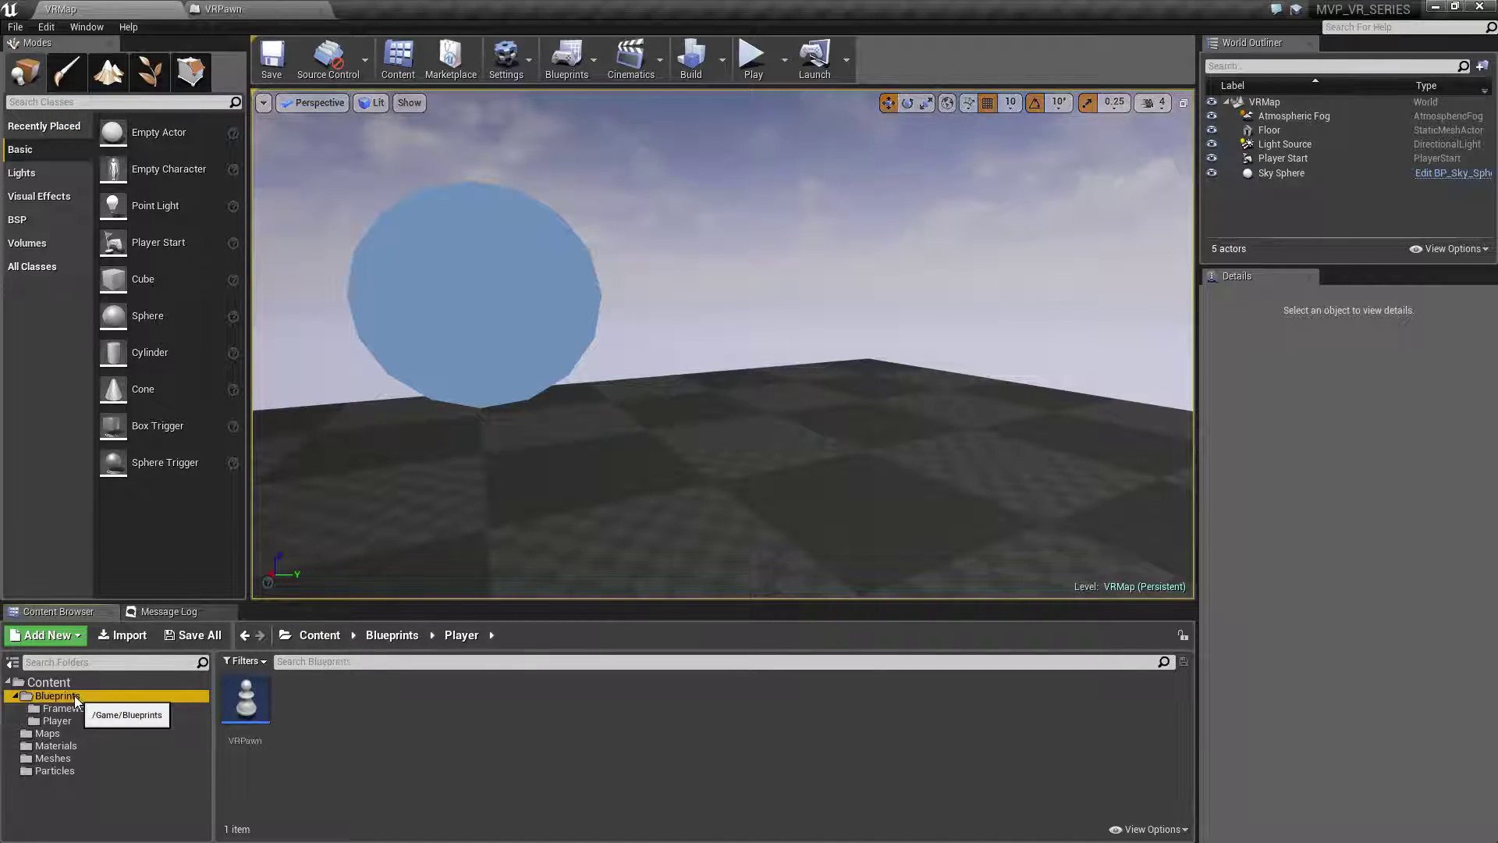
pyautogui.doubleClick(262, 697)
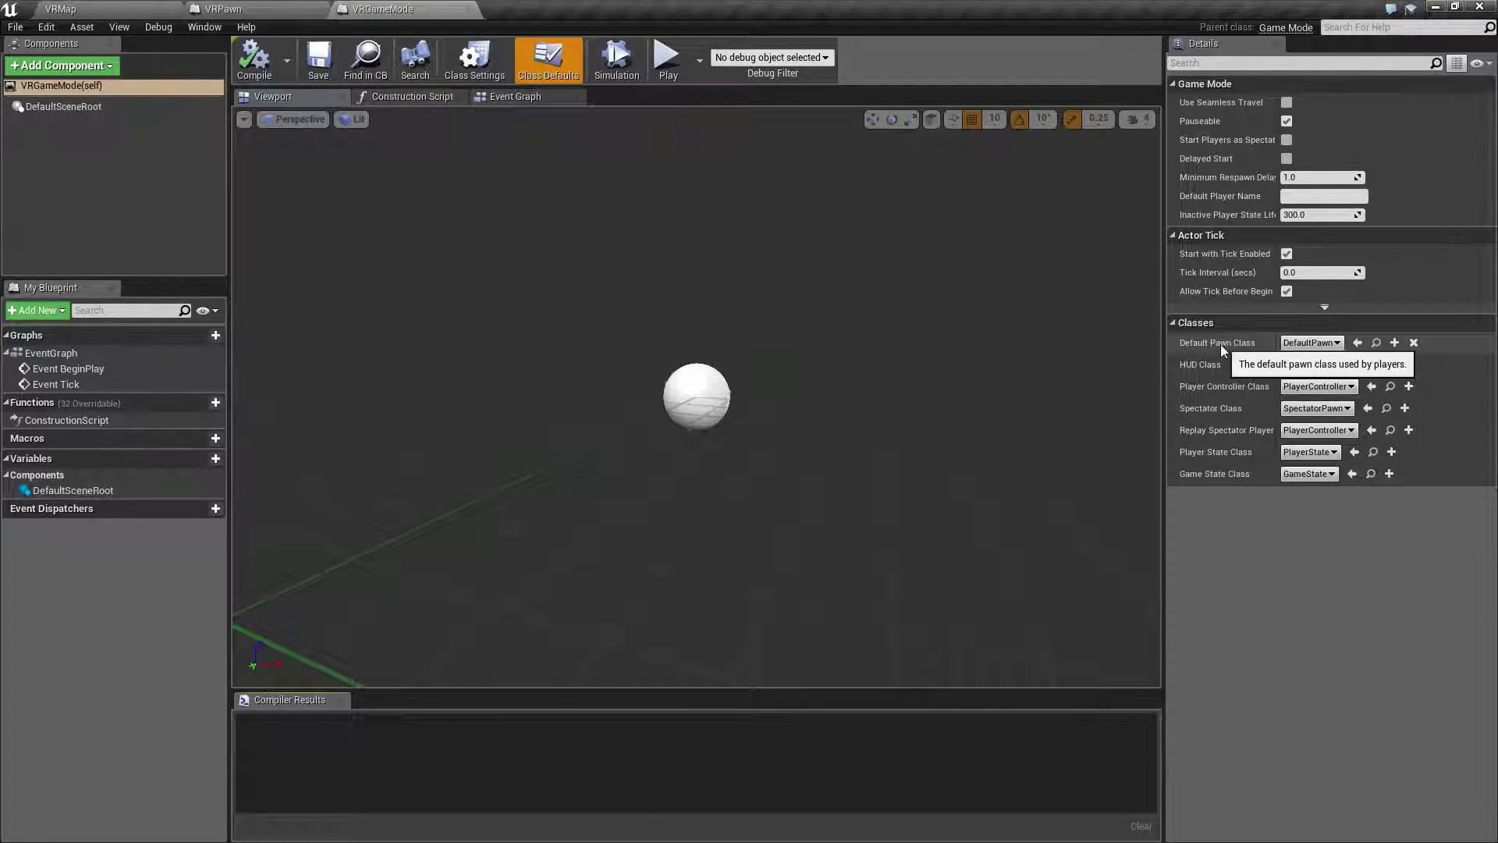
pyautogui.click(1311, 343)
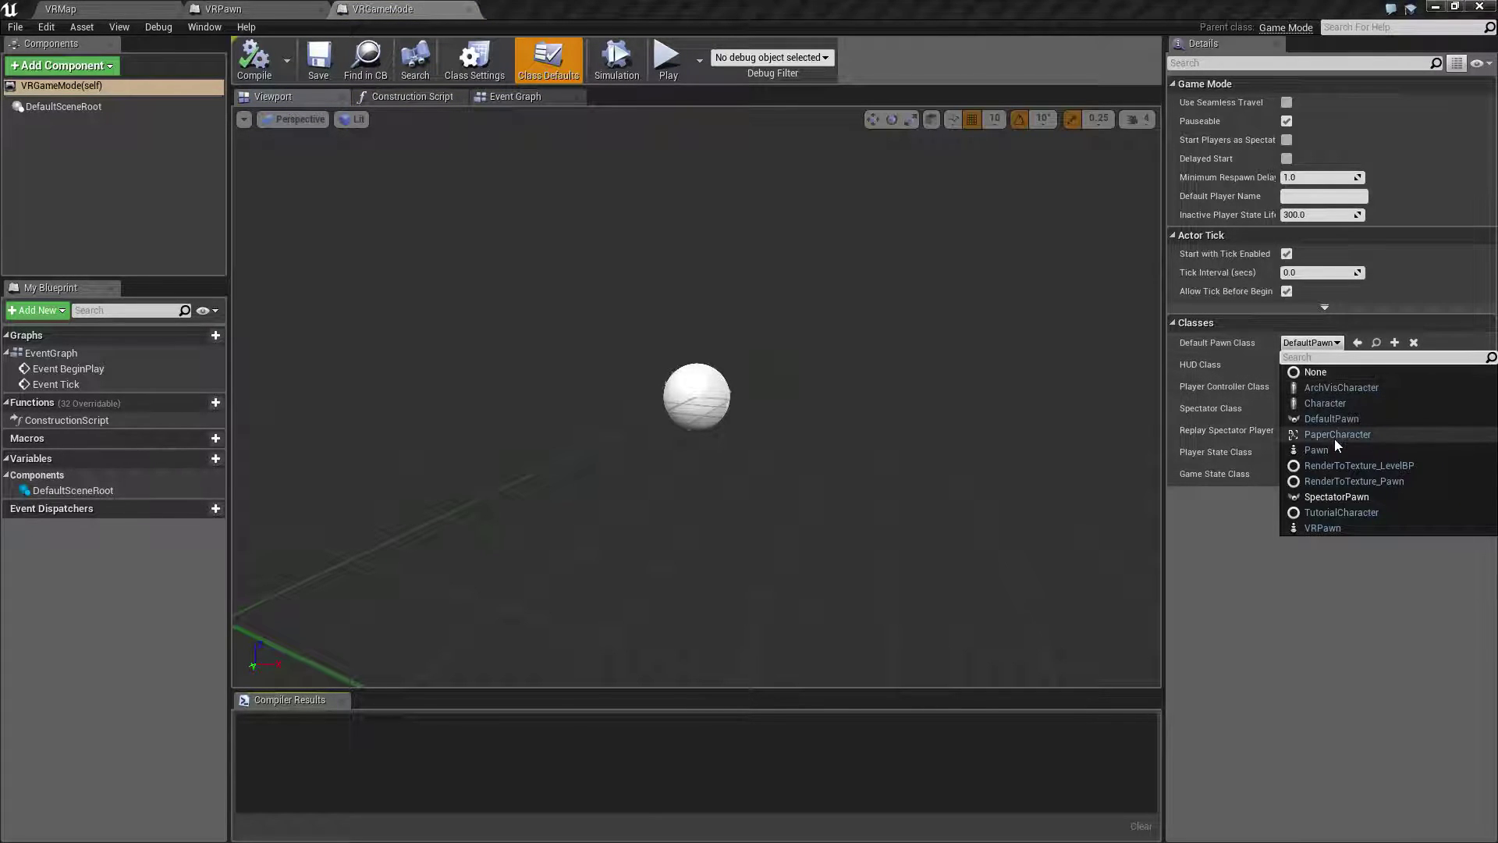
pyautogui.click(1324, 528)
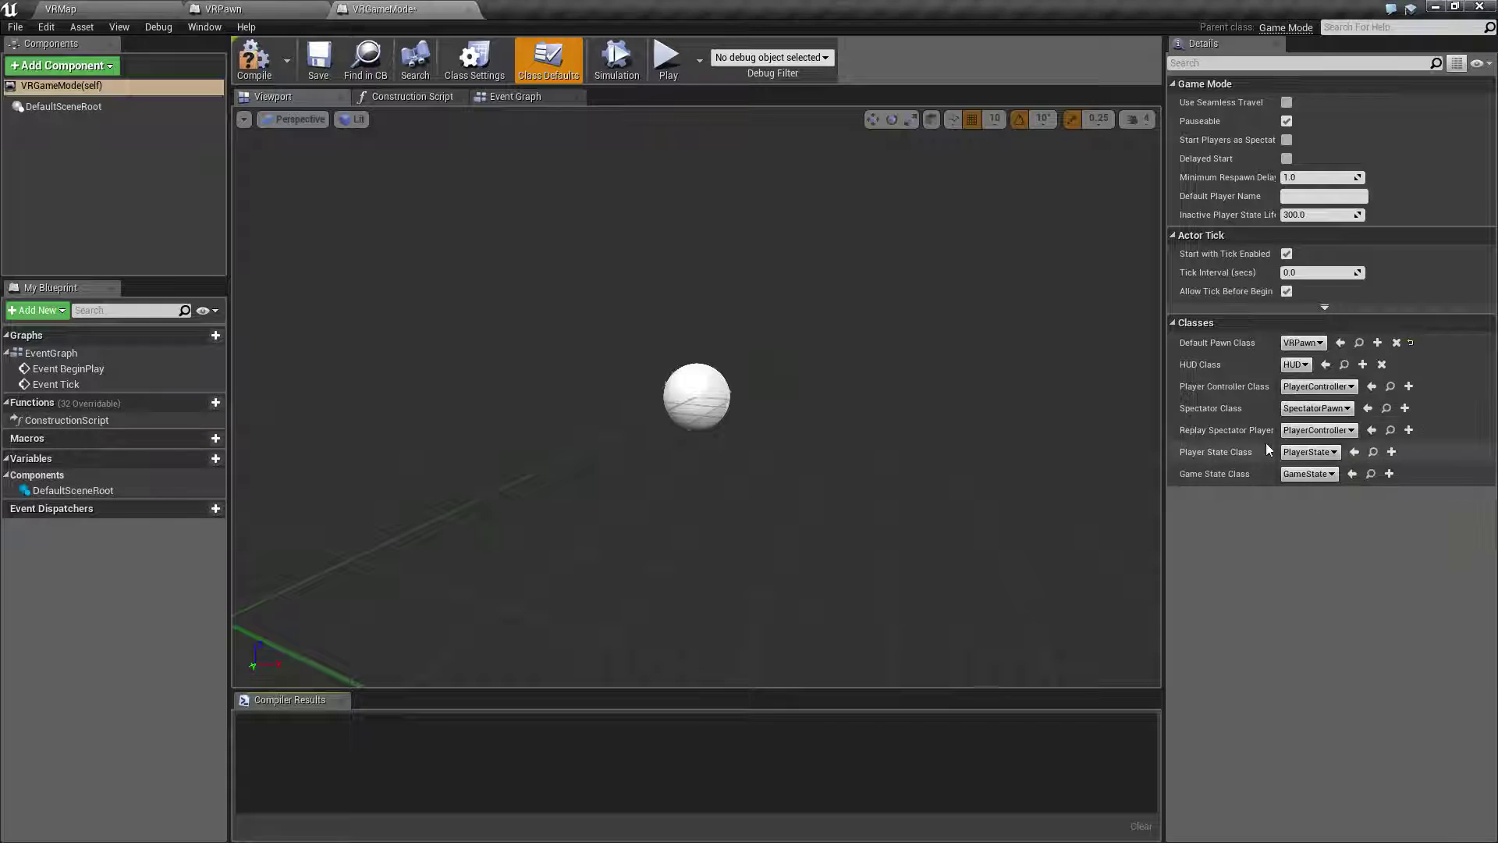
pyautogui.click(255, 60)
pyautogui.click(319, 58)
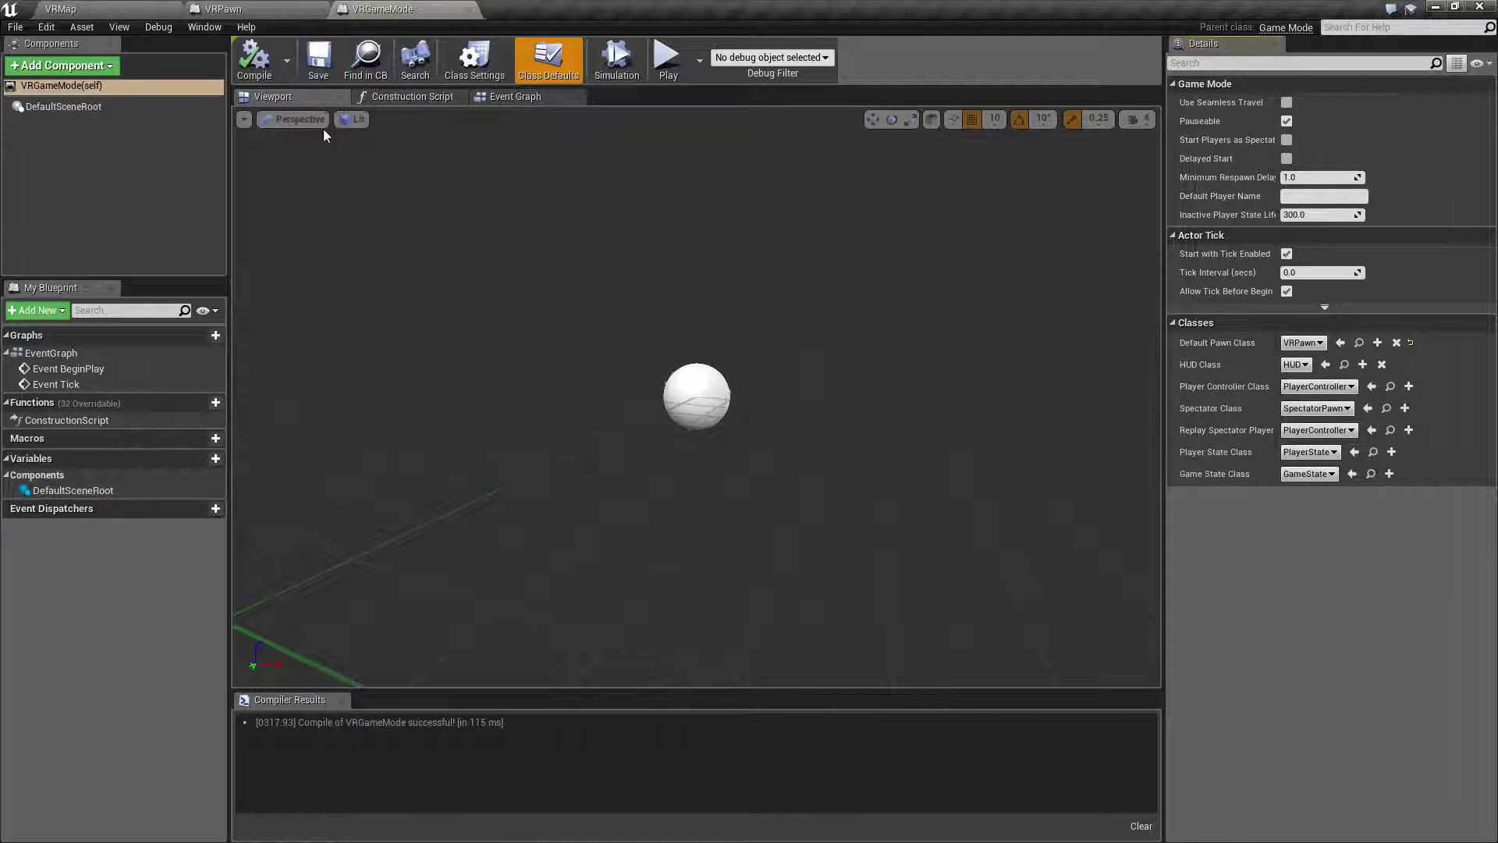
pyautogui.click(470, 9)
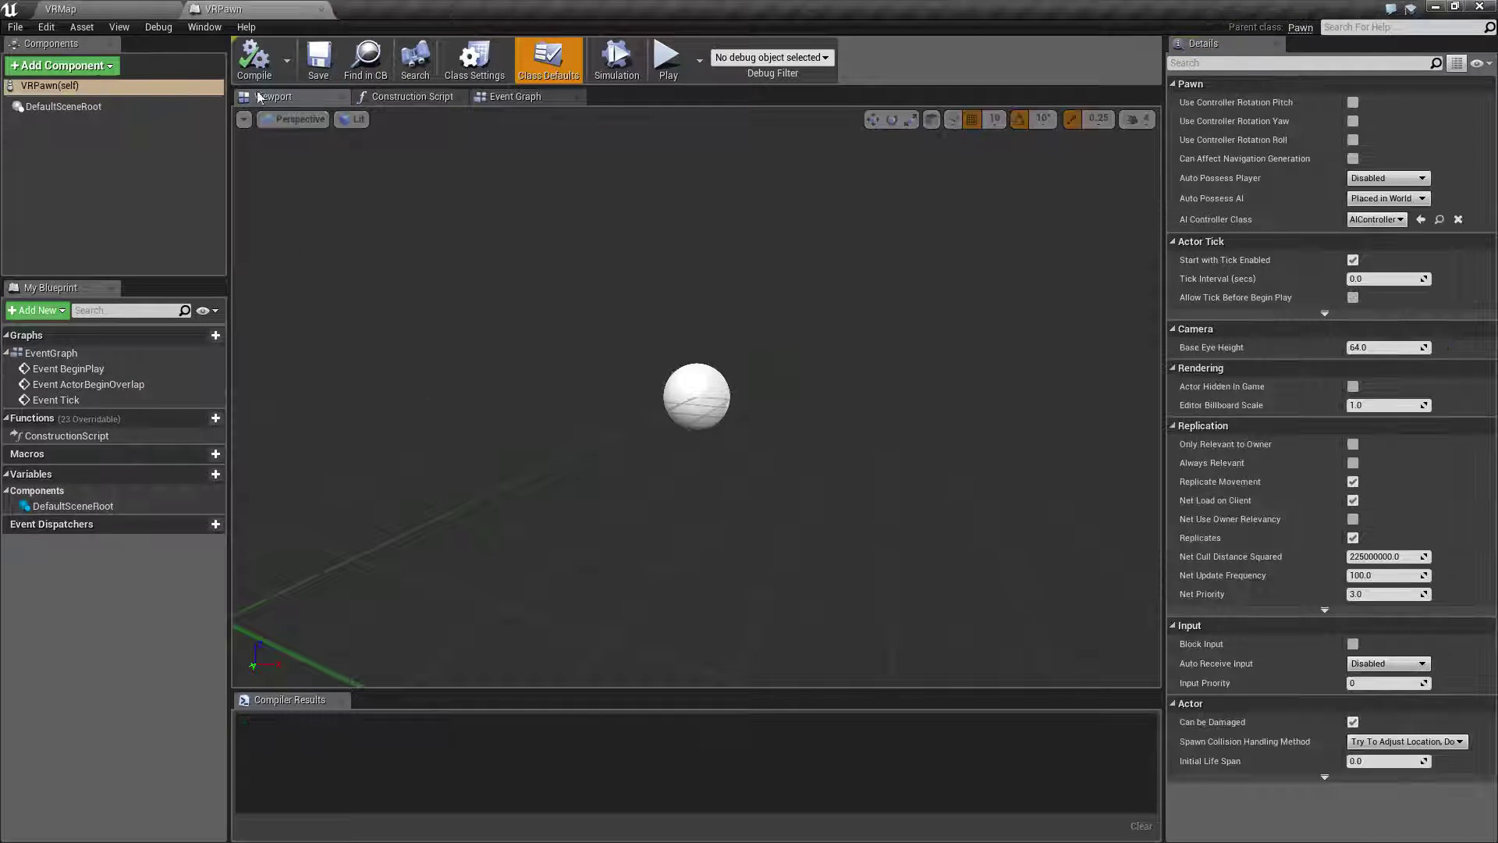
# Step: Reopen VRGameMode from the VRMap level editor and confirm Default Pawn Class stays VRPawn
pyautogui.click(137, 7)
pyautogui.doubleClick(265, 730)
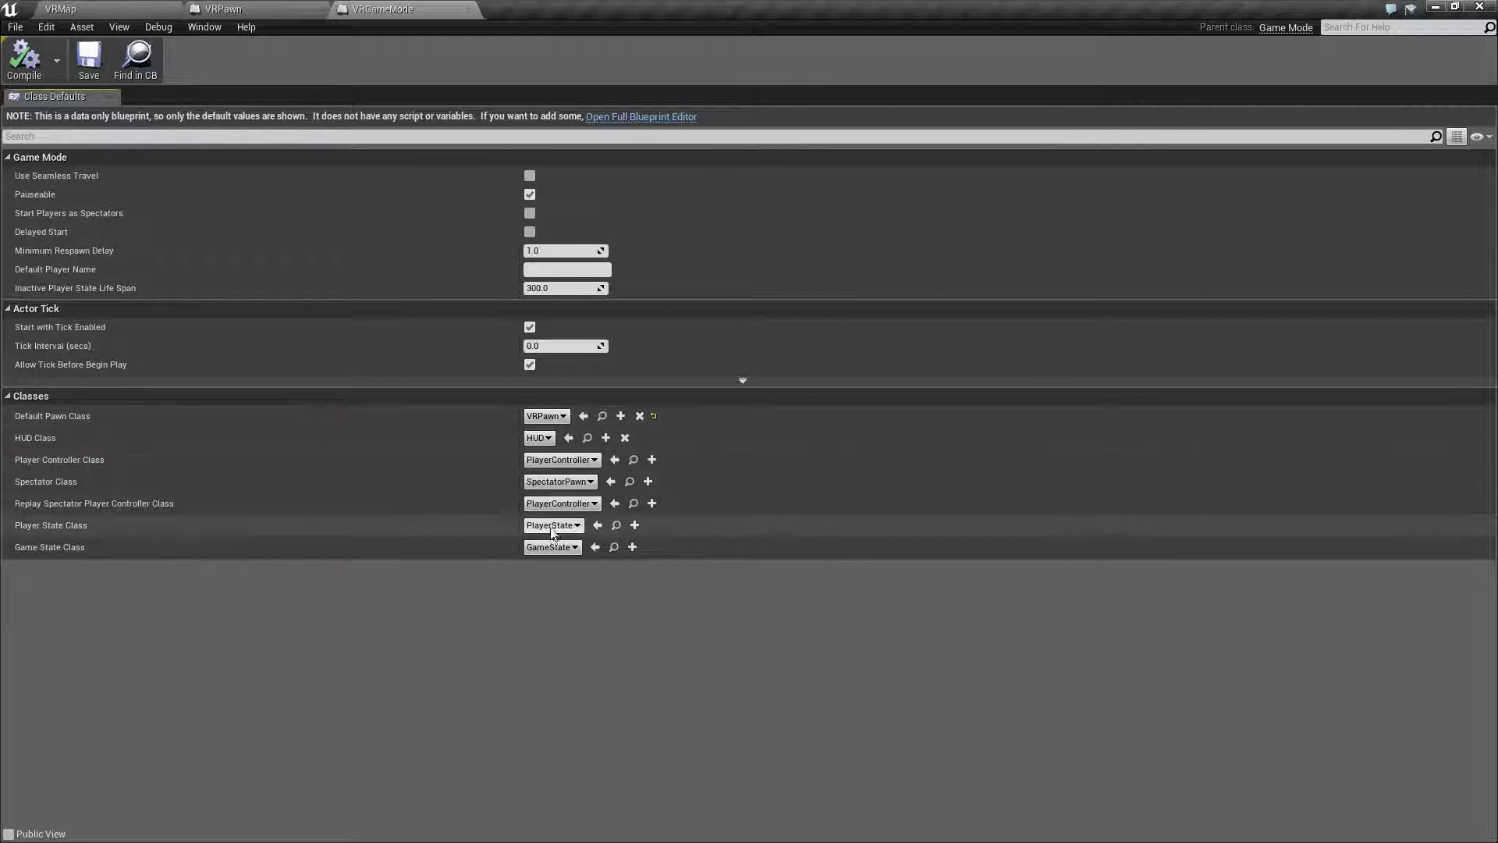
pyautogui.click(546, 416)
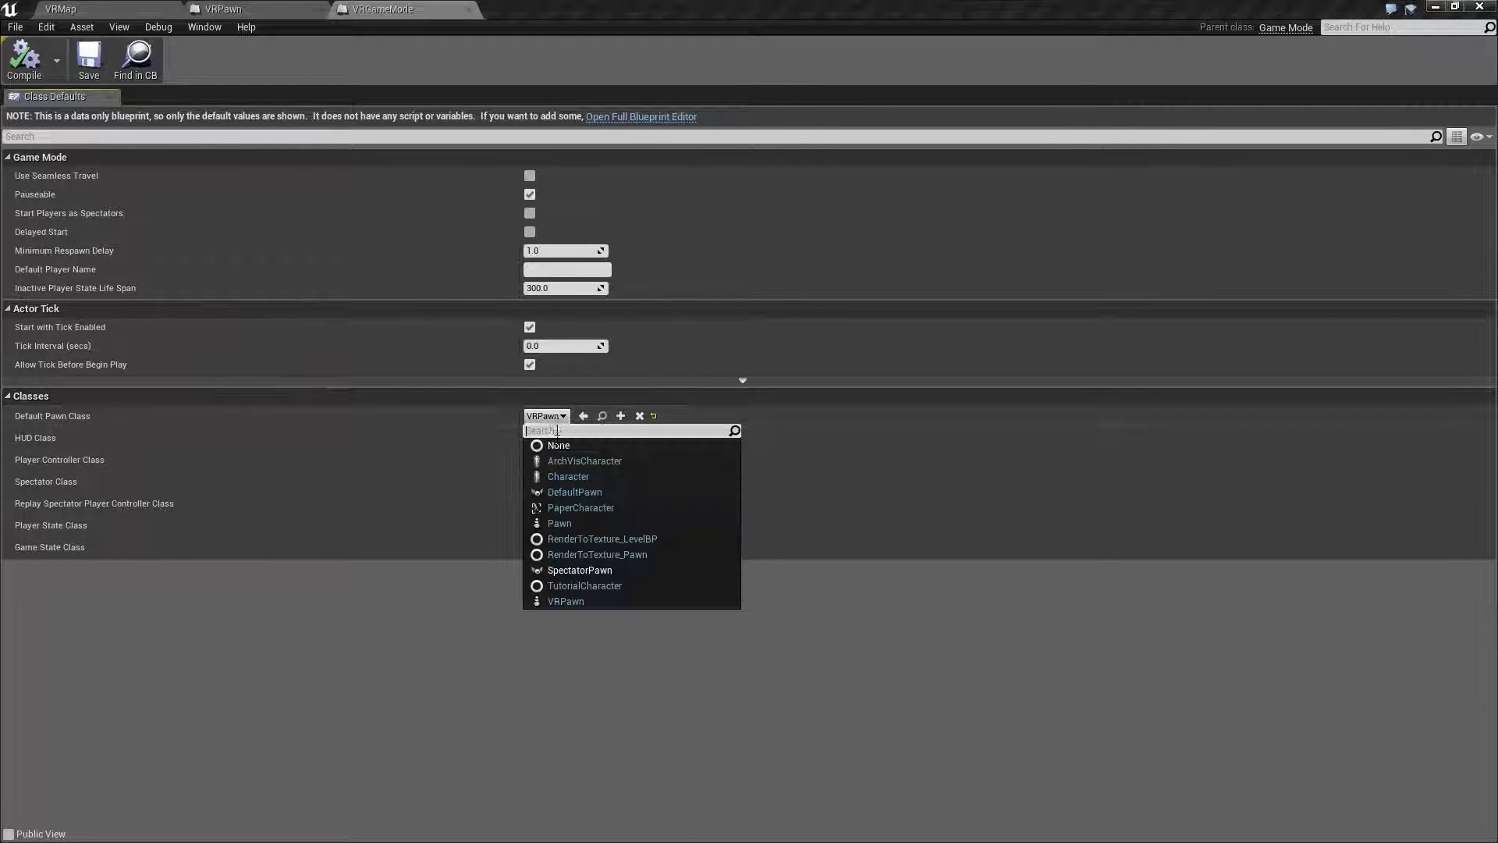
pyautogui.click(572, 600)
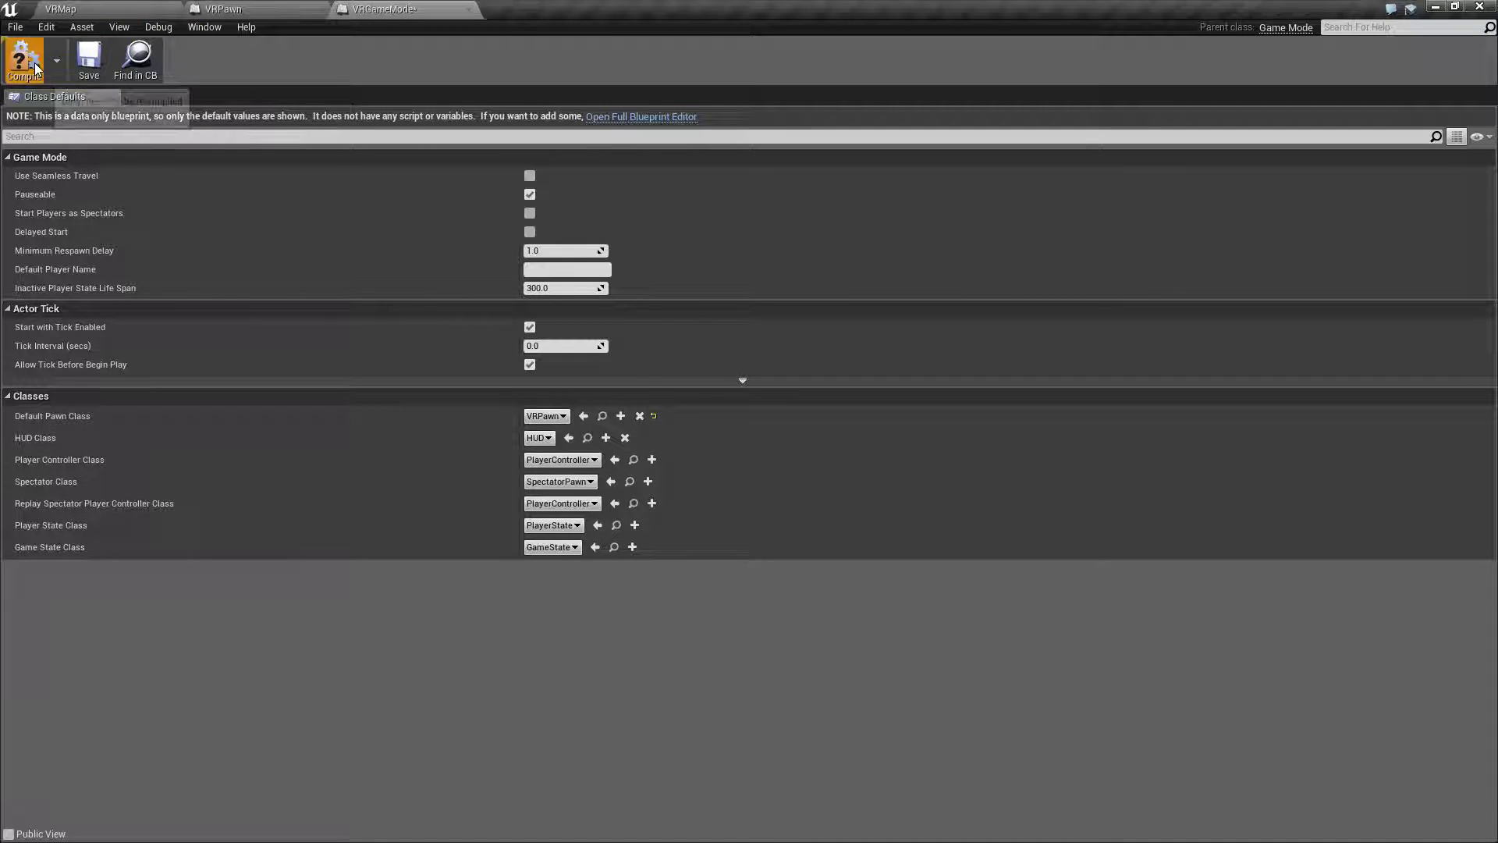
# Step: Close the VRGameMode and VRPawn blueprint editors and return to the Player folder
pyautogui.click(469, 9)
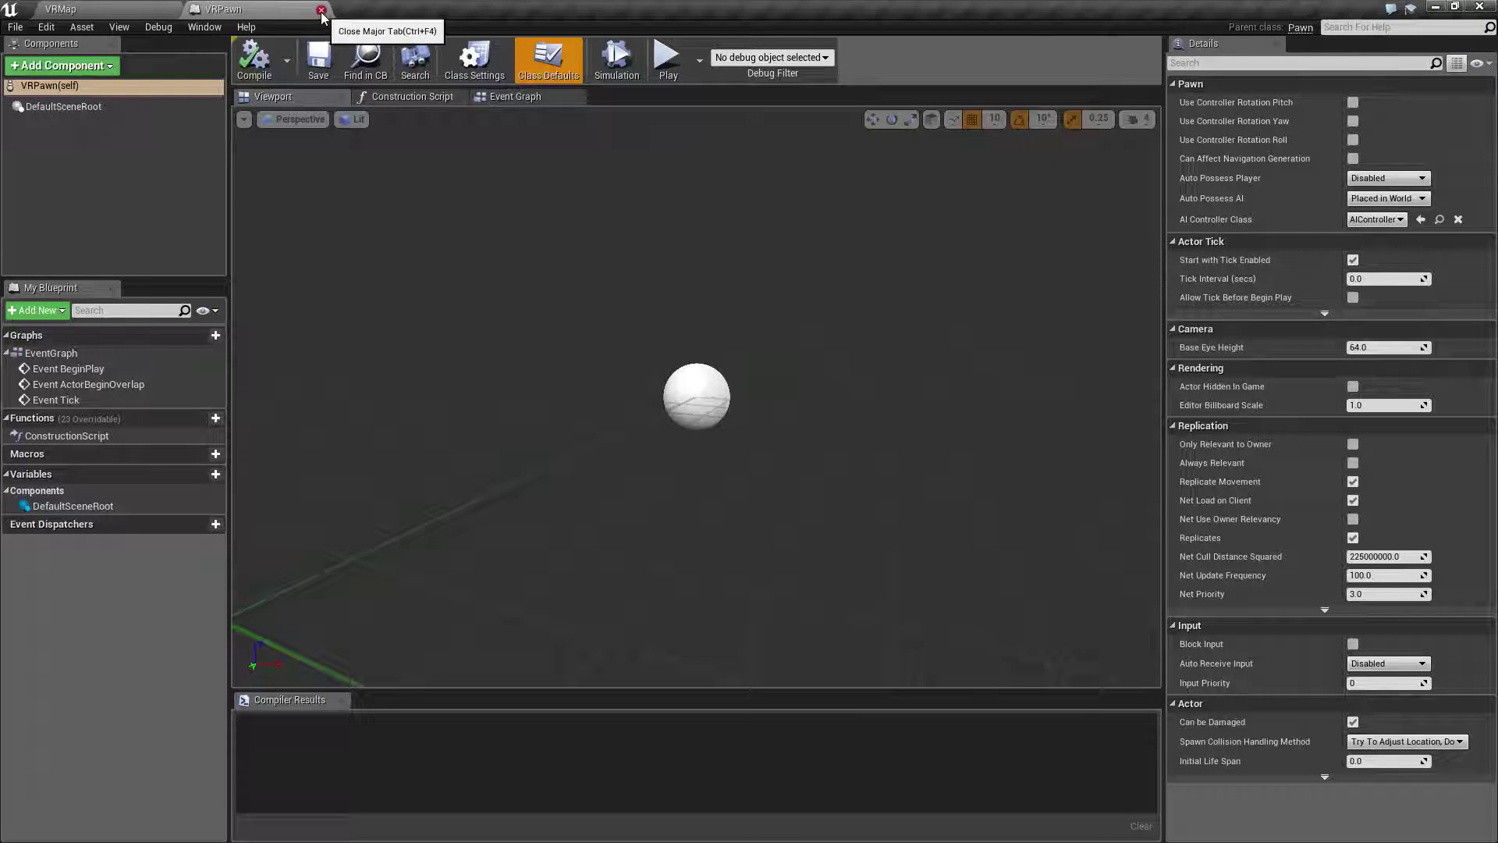
pyautogui.click(321, 11)
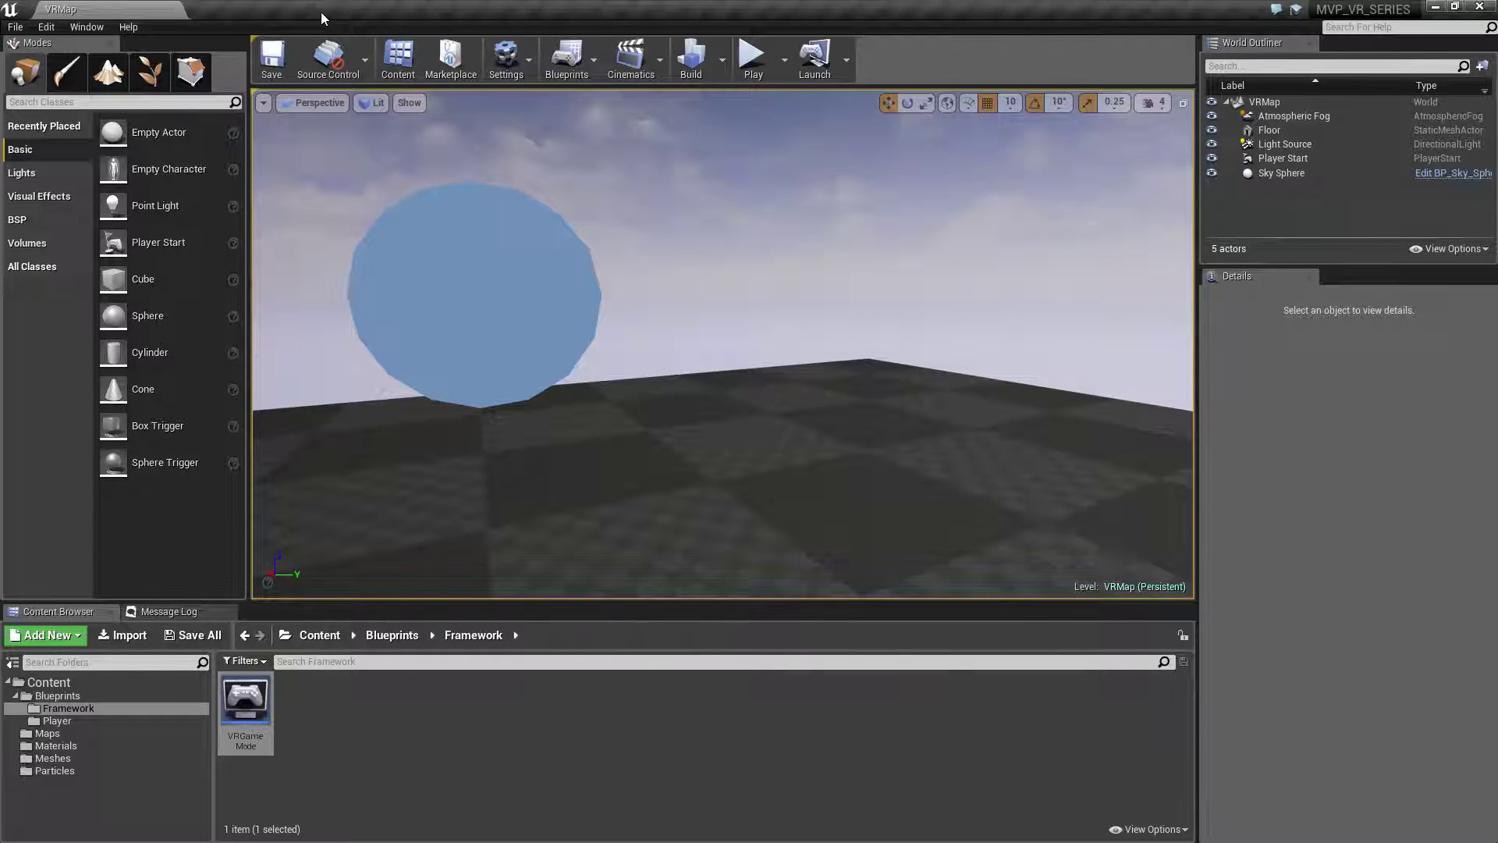
pyautogui.click(71, 717)
pyautogui.click(76, 709)
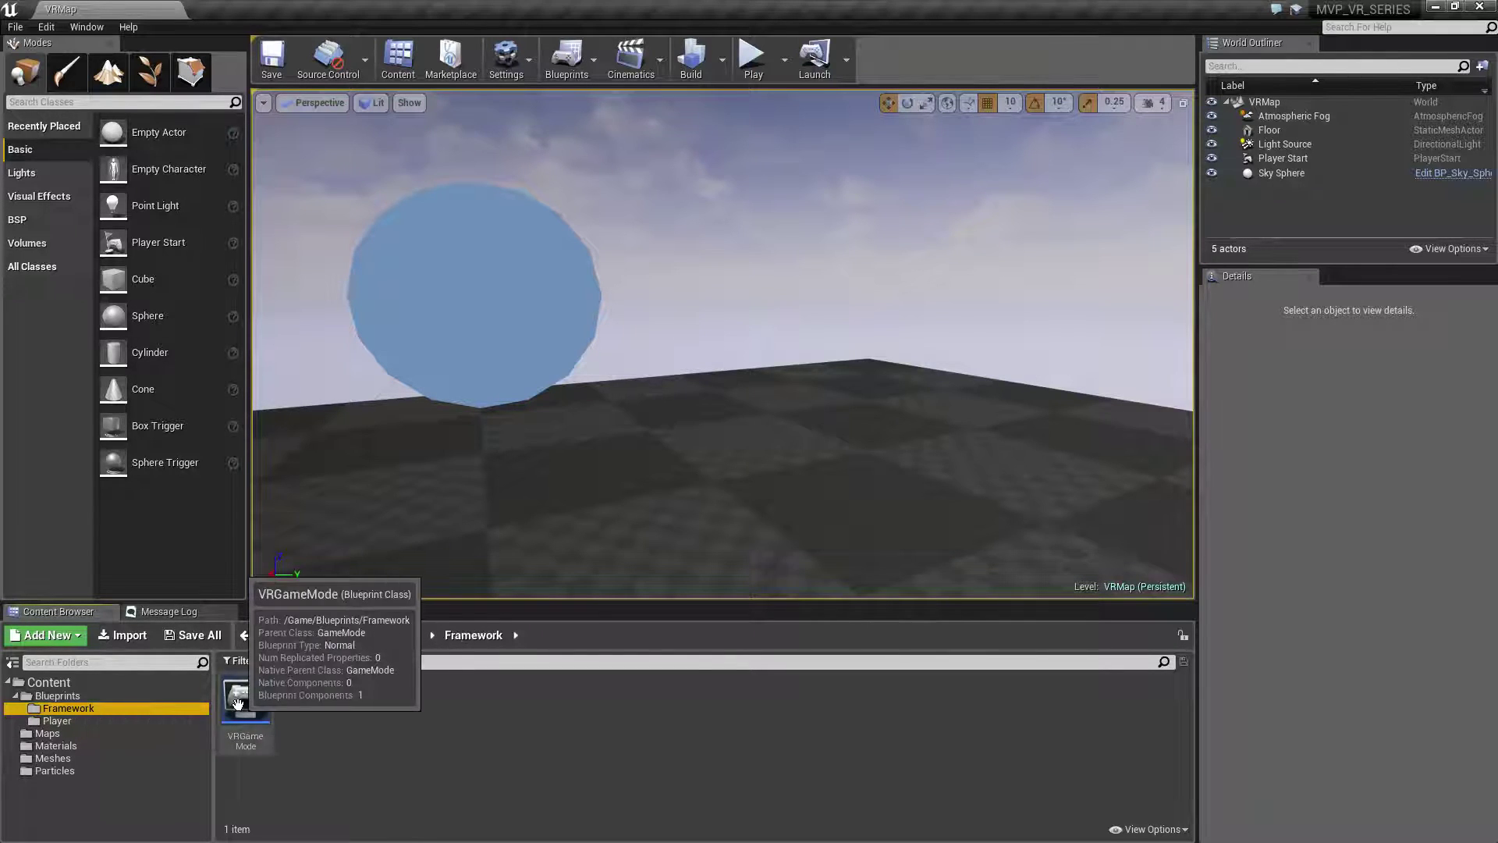
pyautogui.click(104, 723)
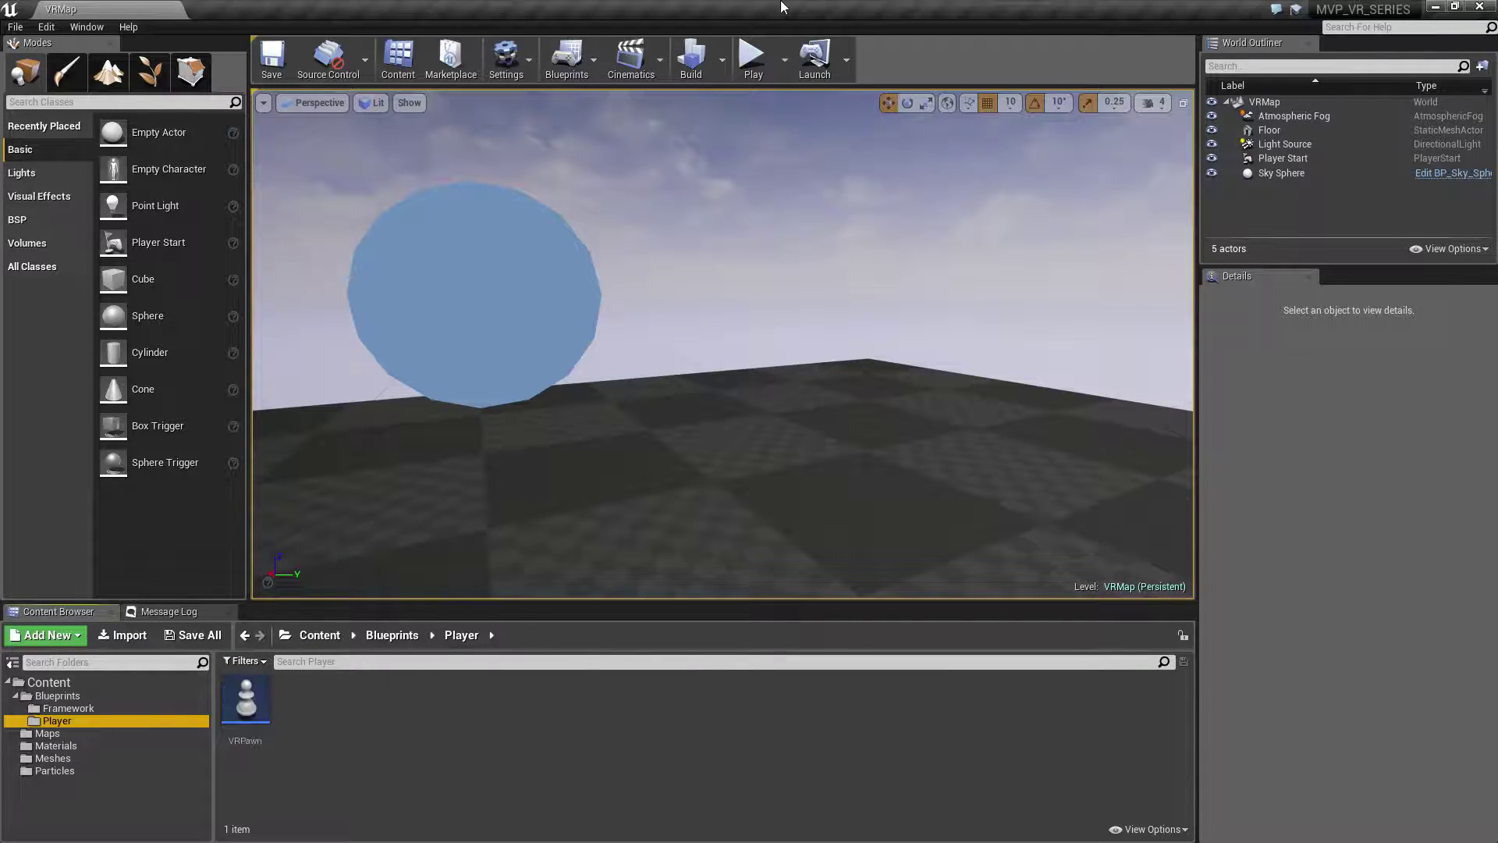
# Step: Play-test VRMap in the editor, check the World Outliner for VRPawn, then stop
pyautogui.click(751, 59)
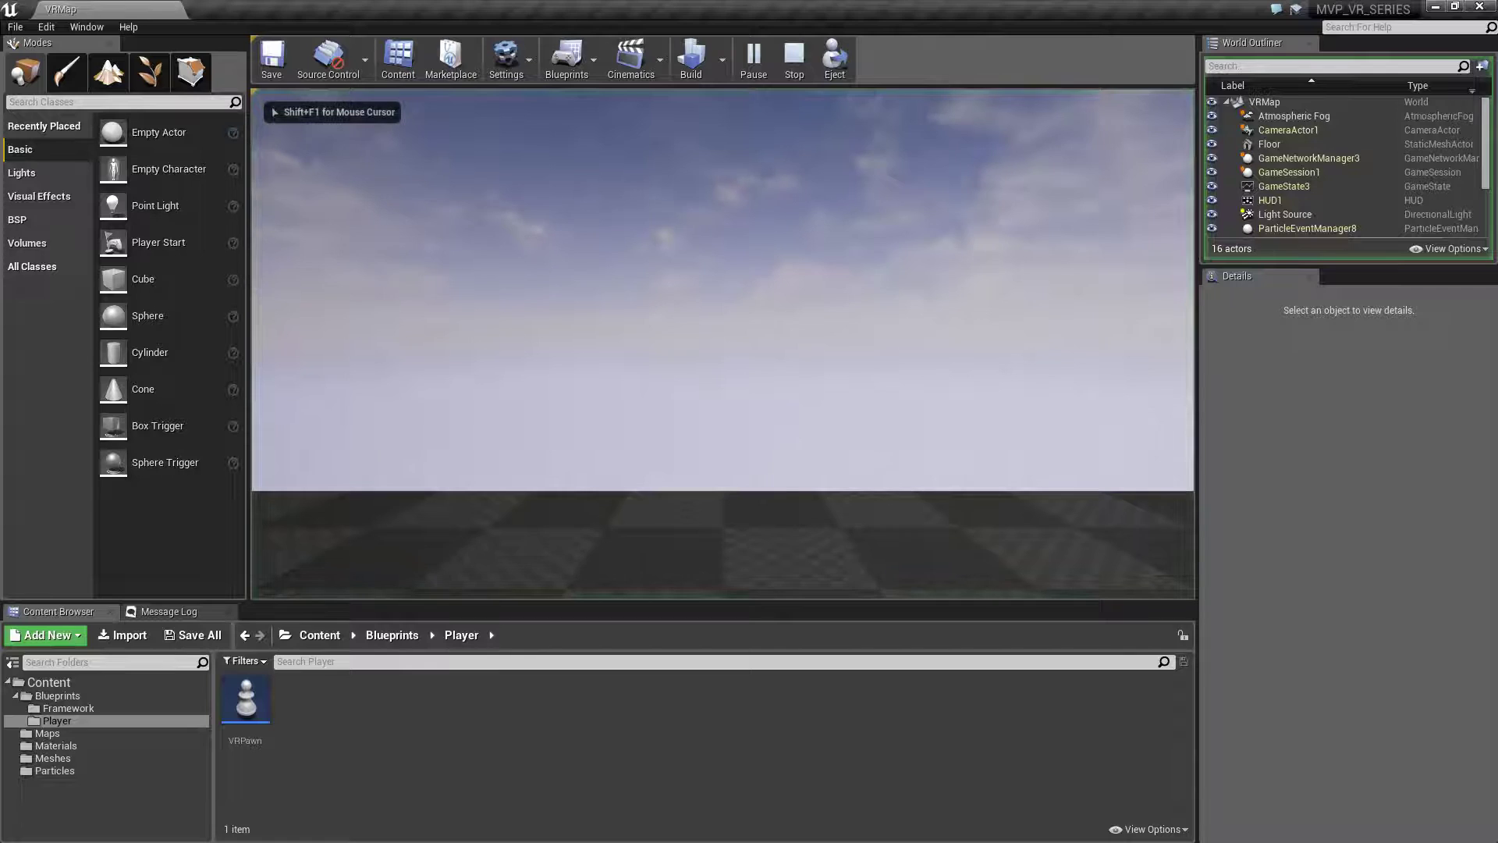
pyautogui.hotkey('shift', 'F1')
pyautogui.scroll(-3, 1328, 190)
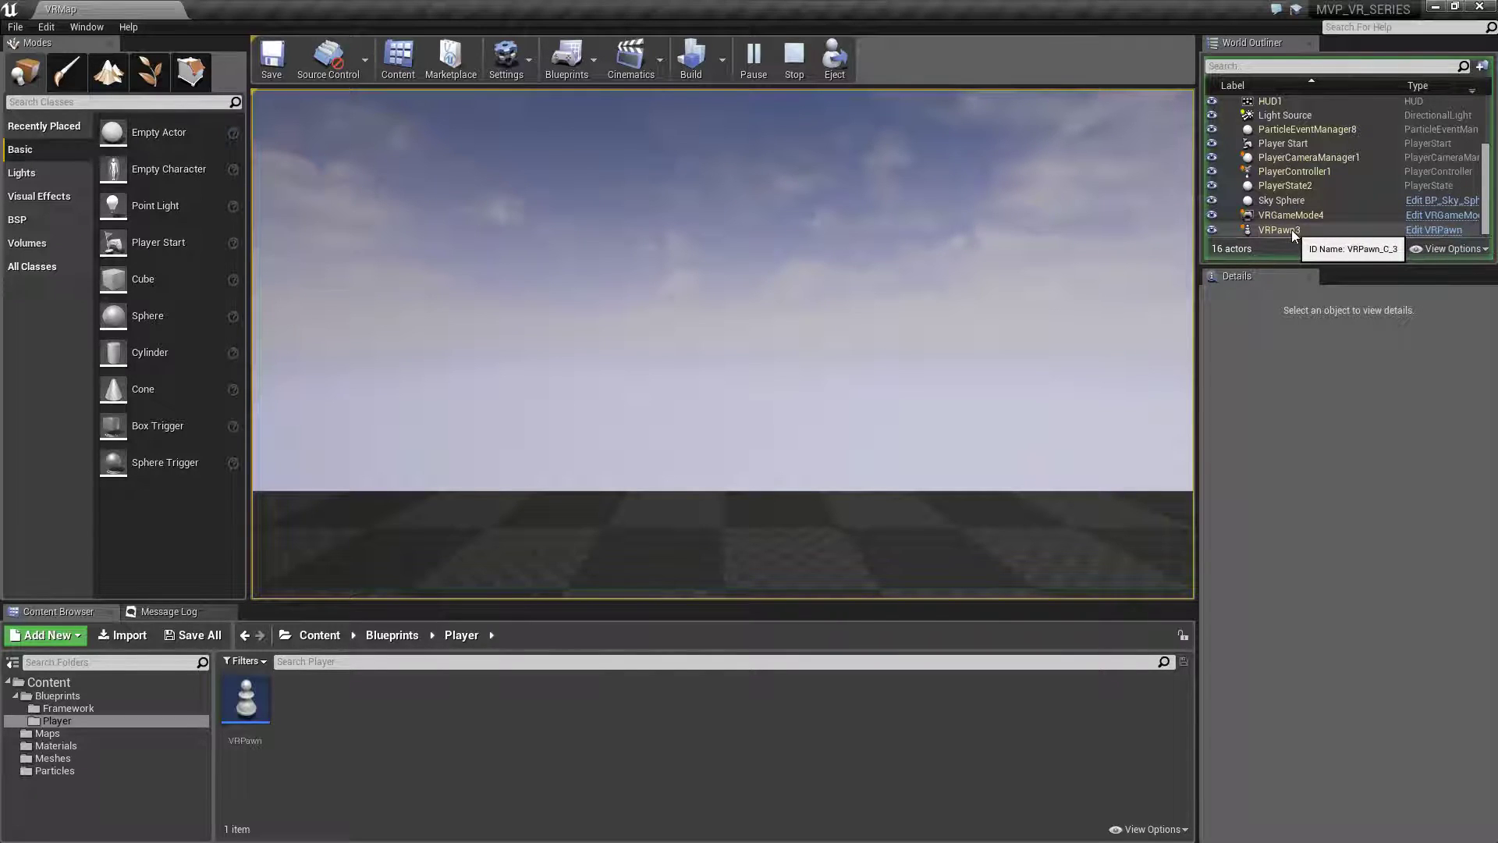
pyautogui.click(794, 56)
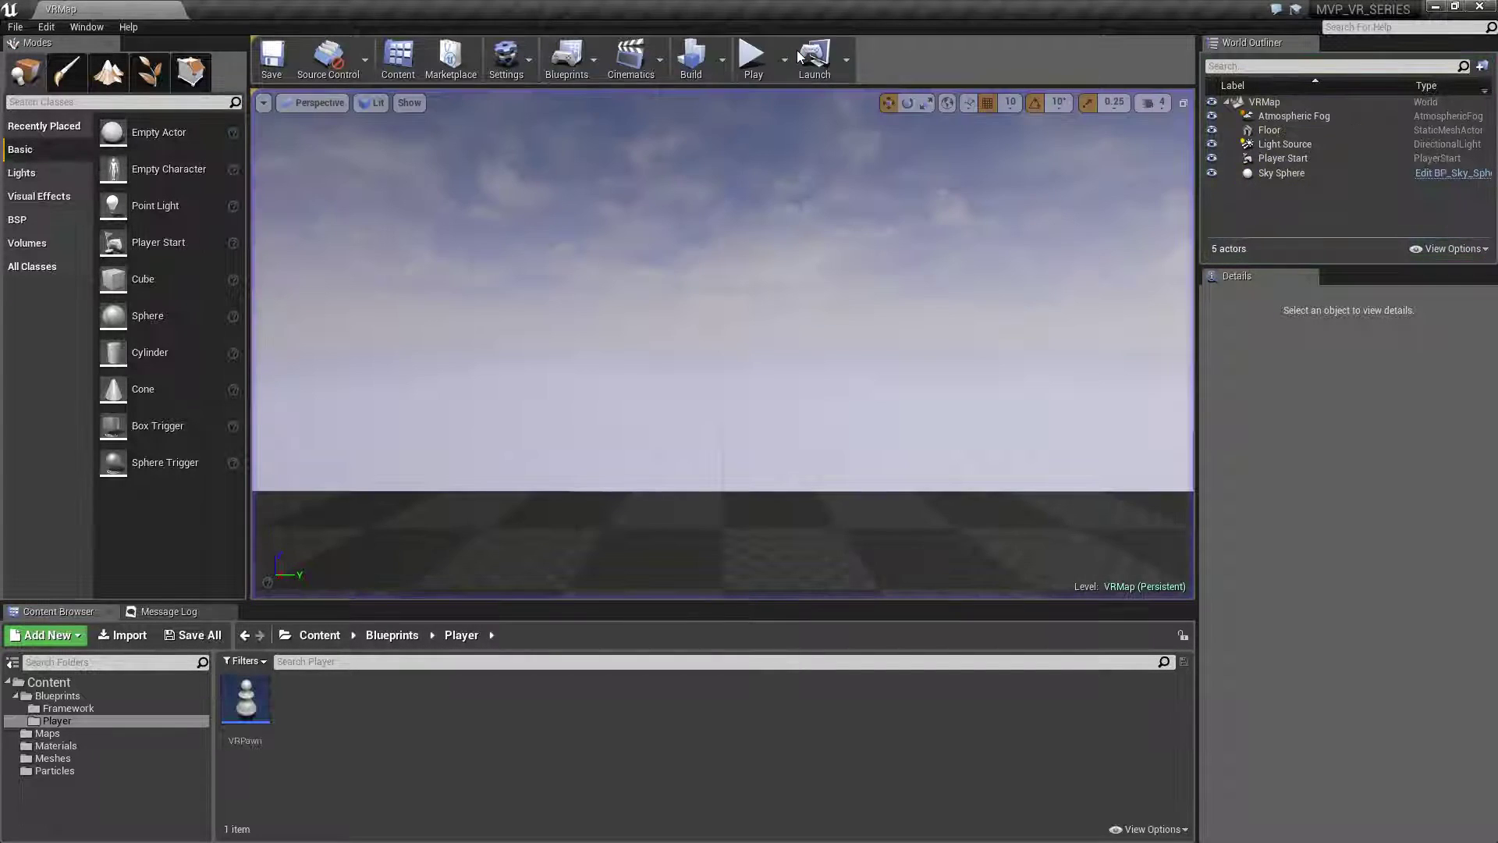
pyautogui.click(750, 54)
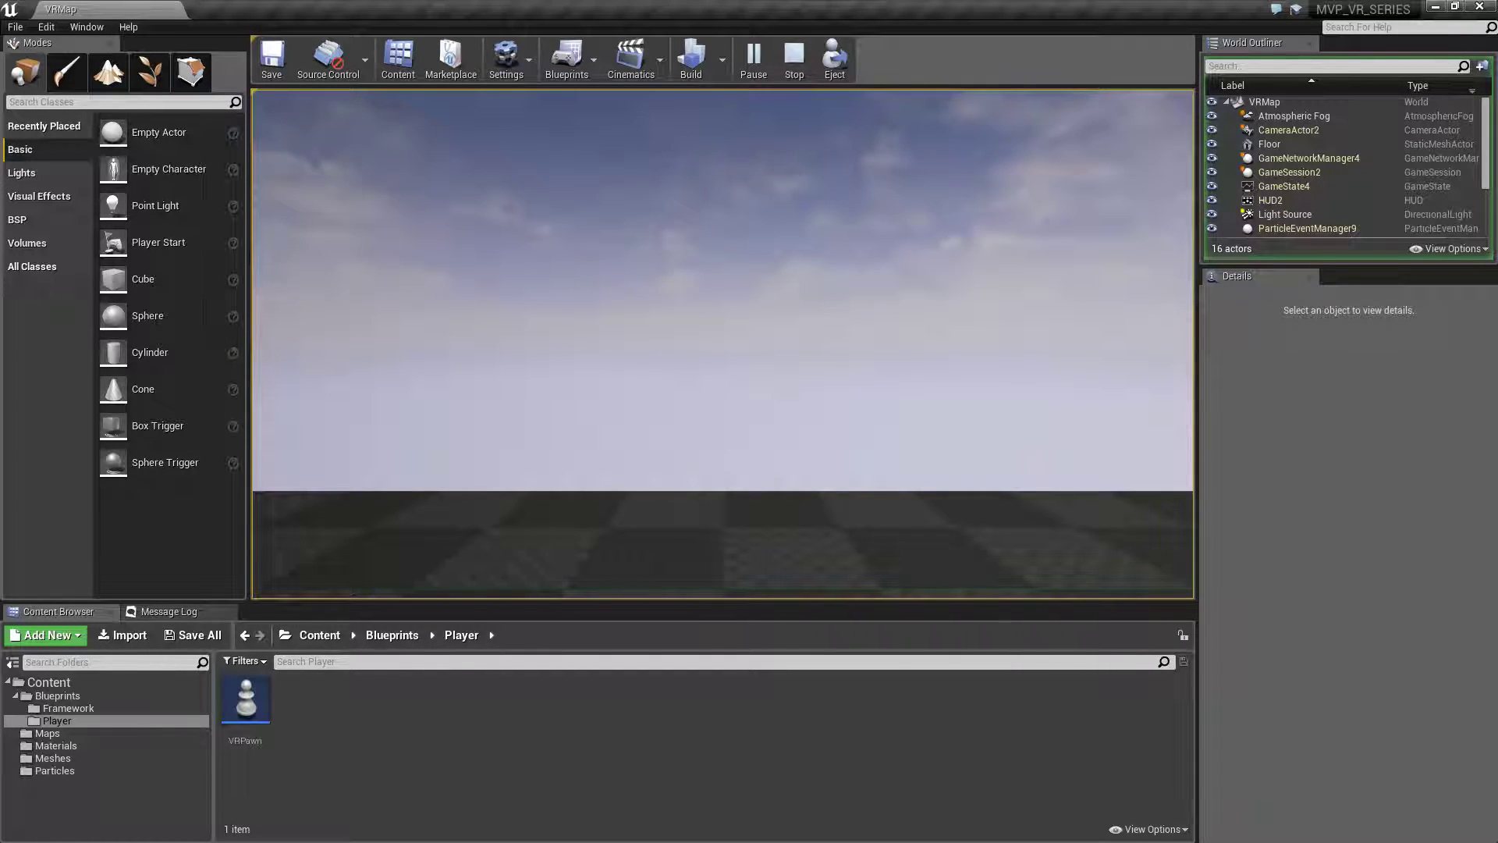
pyautogui.hotkey('shift', 'F1')
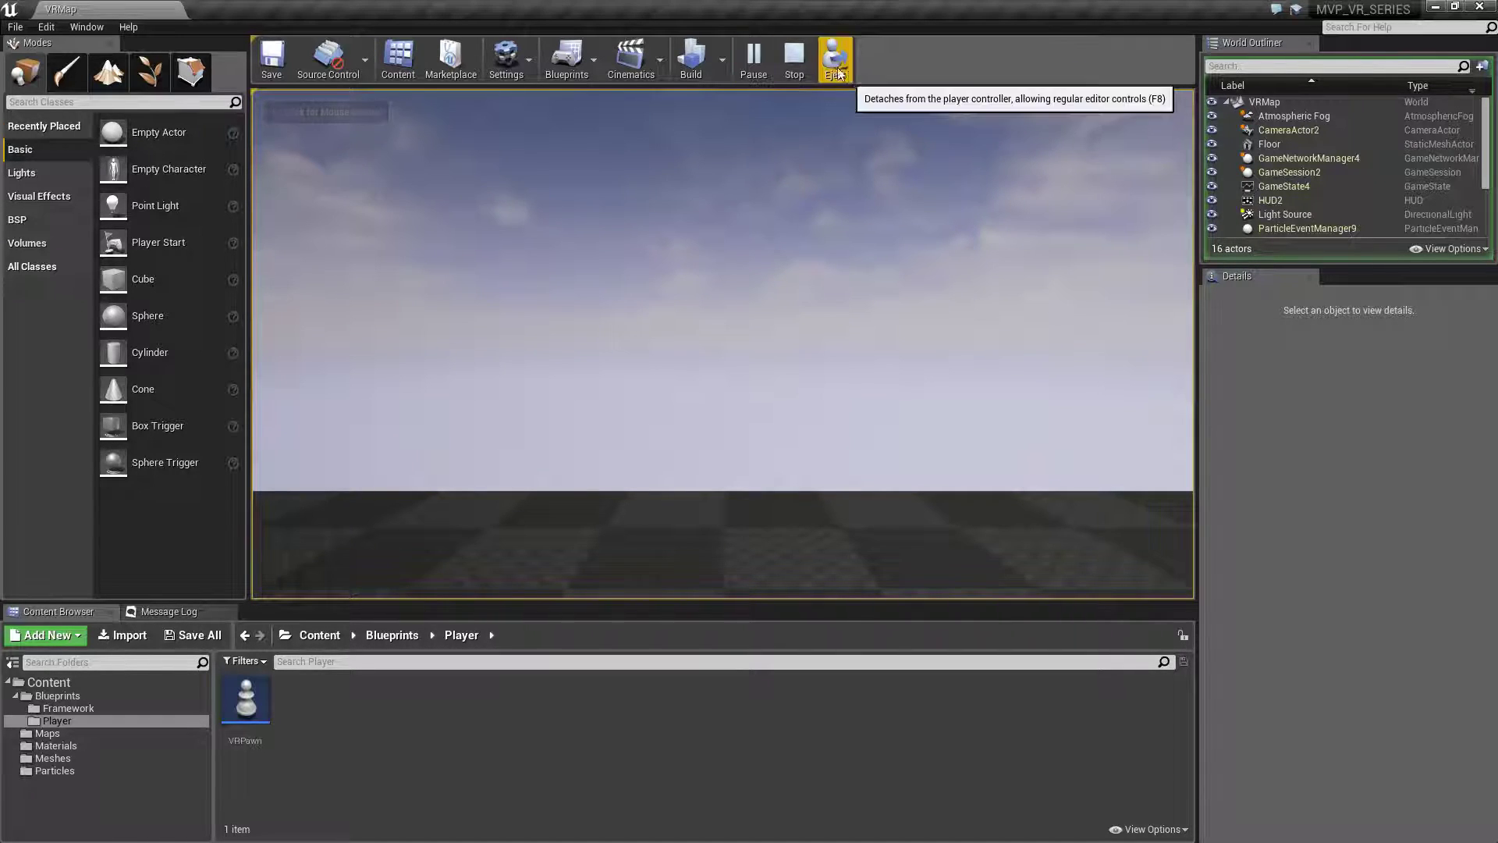
pyautogui.scroll(-5, 1318, 156)
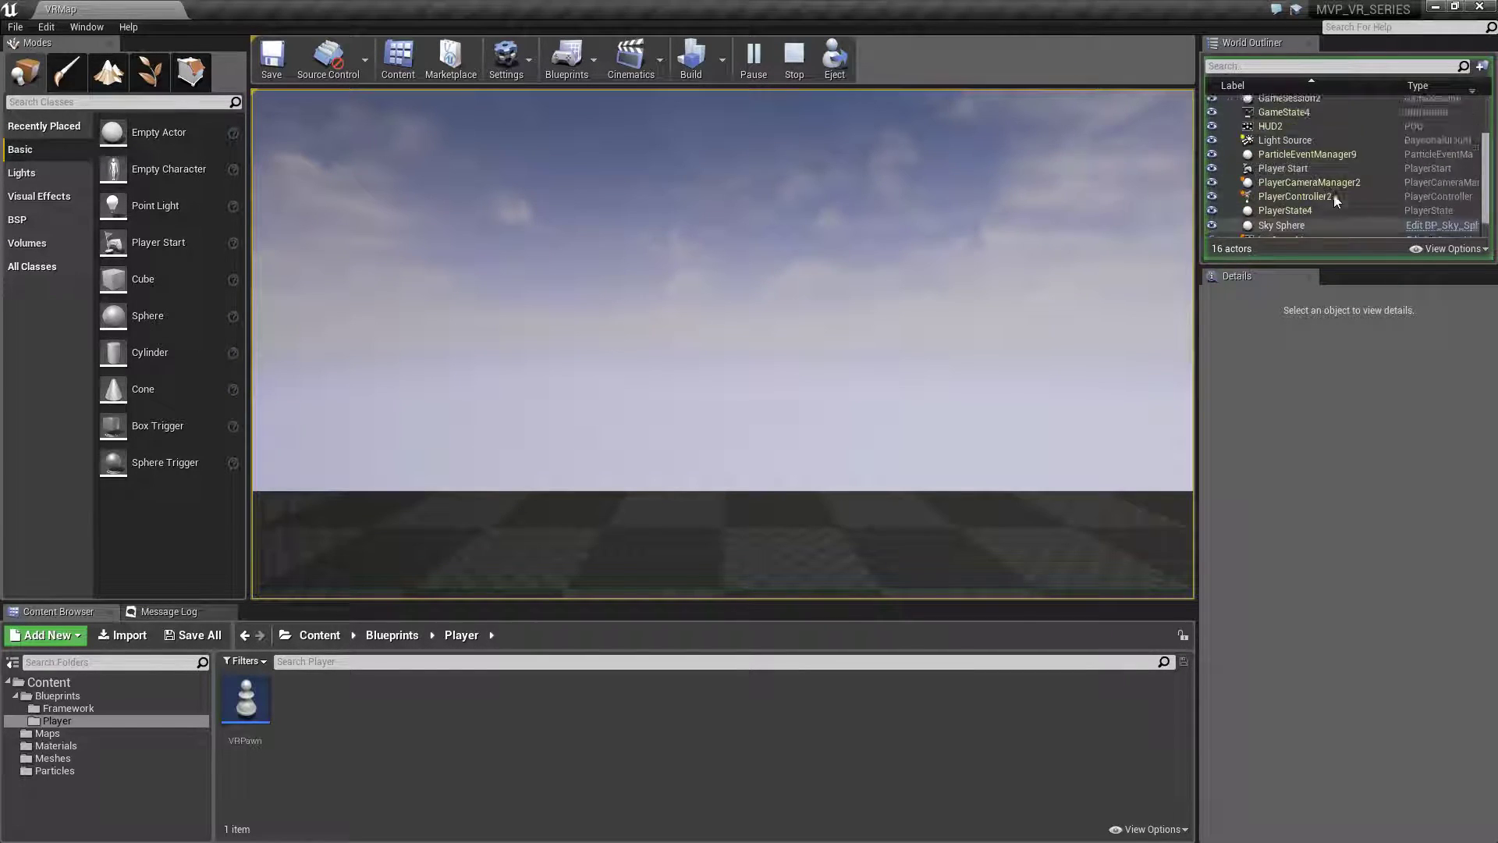
pyautogui.click(795, 59)
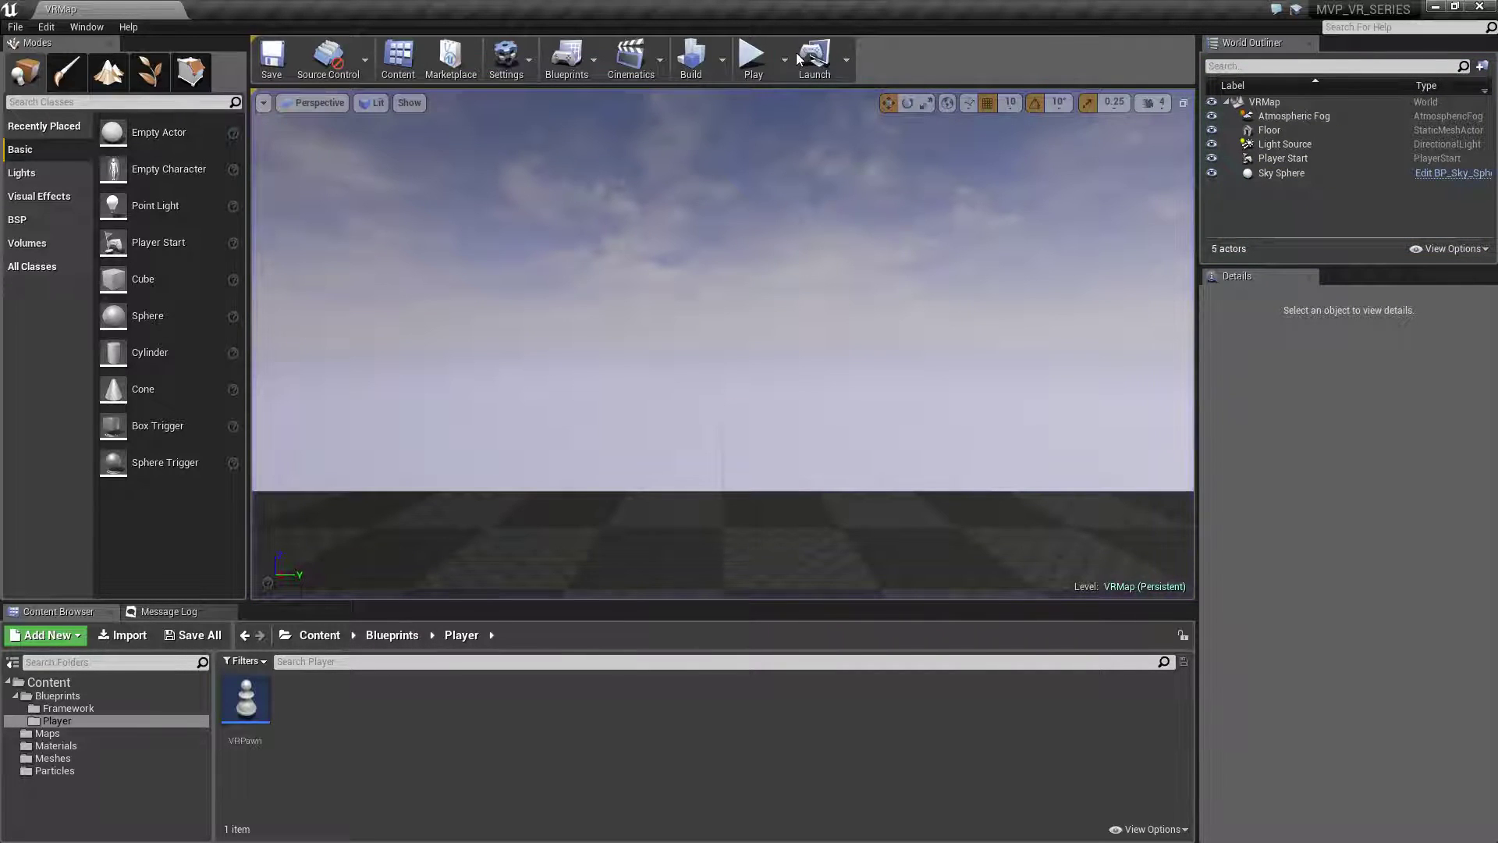